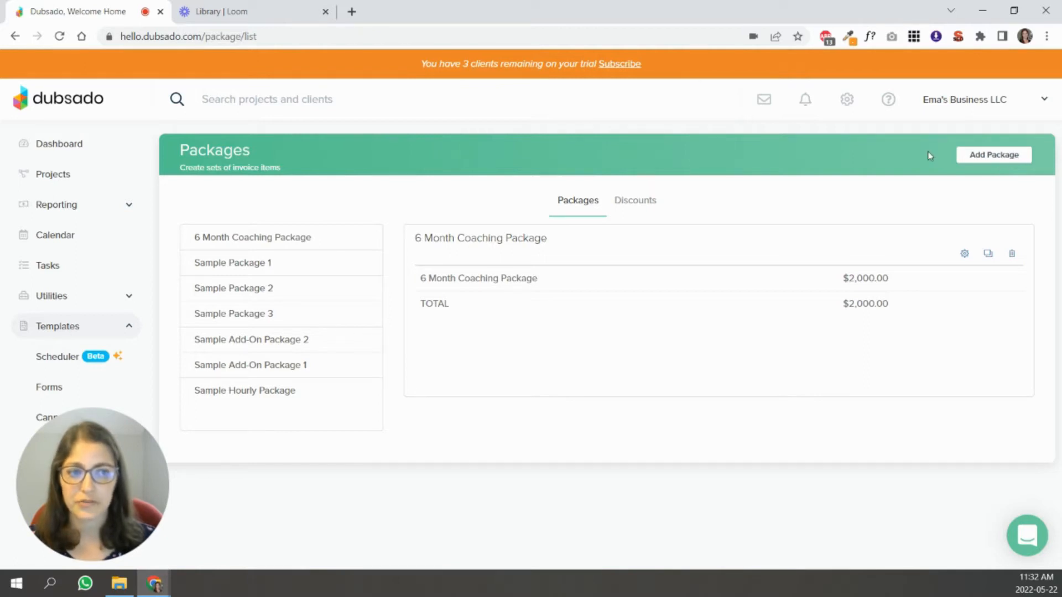
Open the 6 Month Coaching Package for editing and check its editable title, keeping the name as is.
left_click(208, 269)
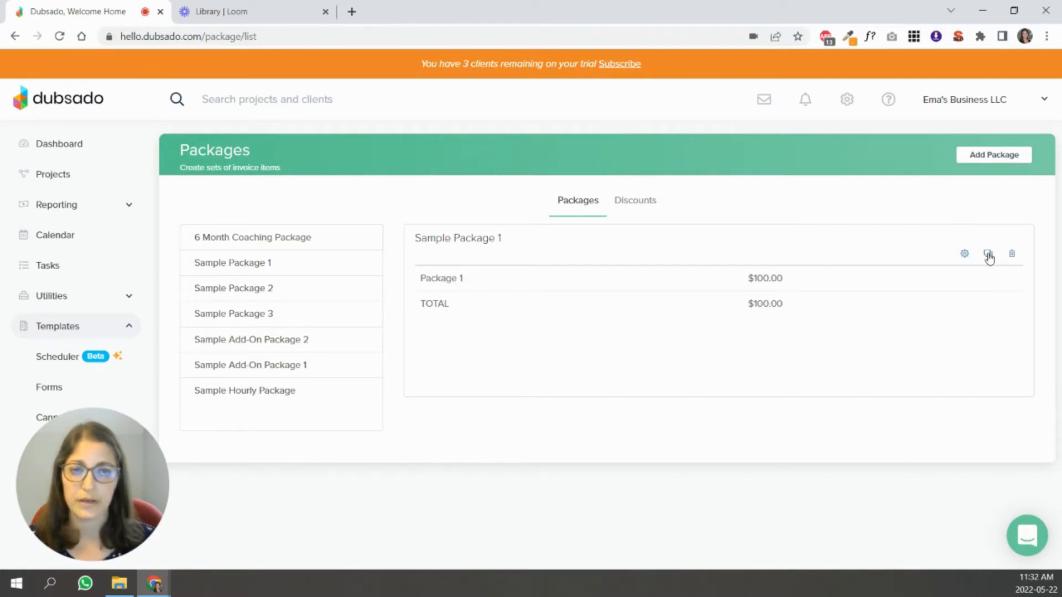
left_click(256, 241)
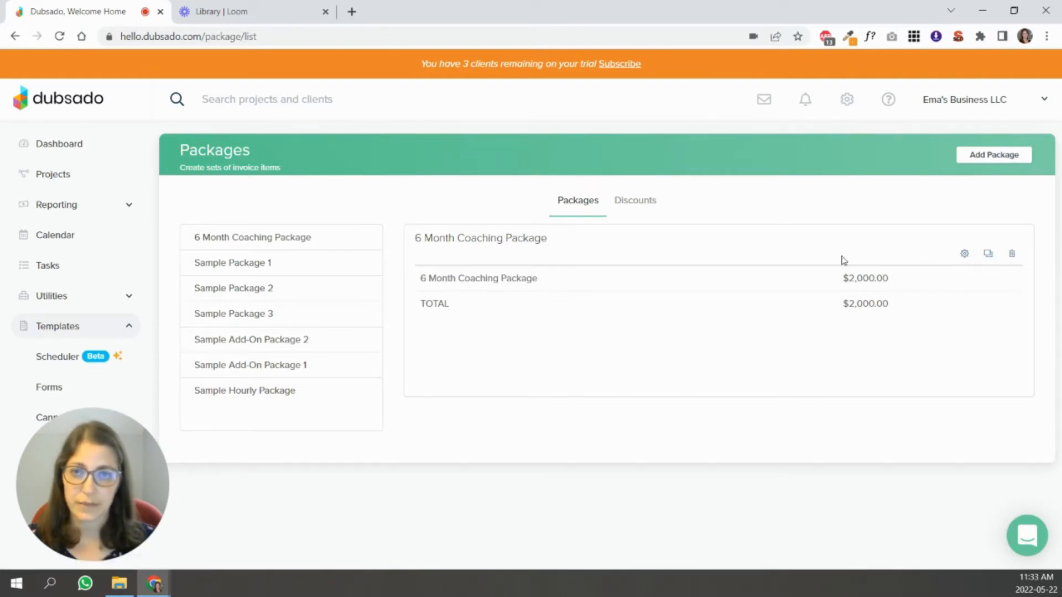
left_click(966, 255)
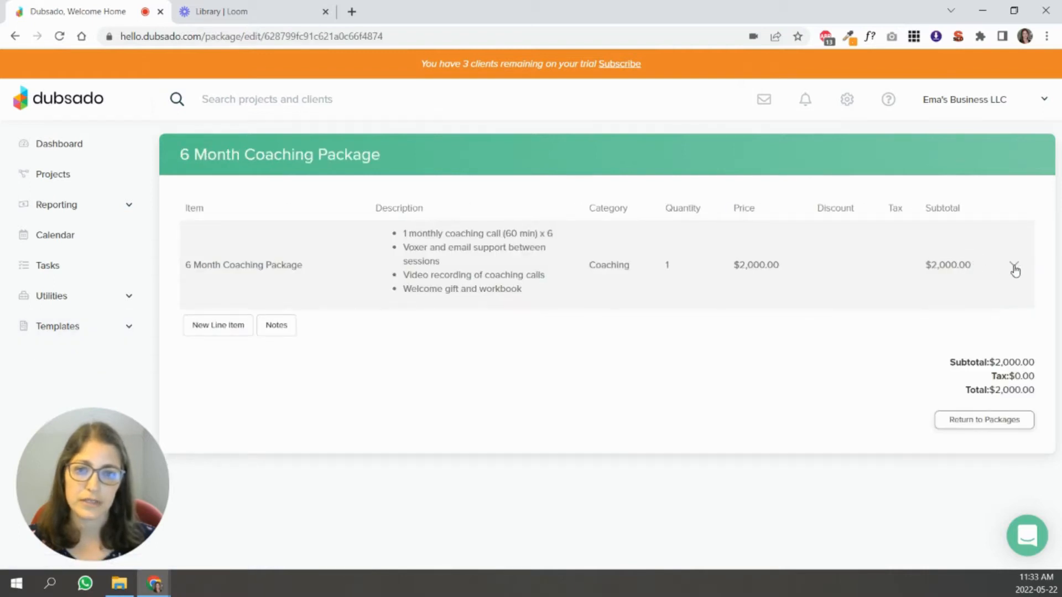
left_click(254, 155)
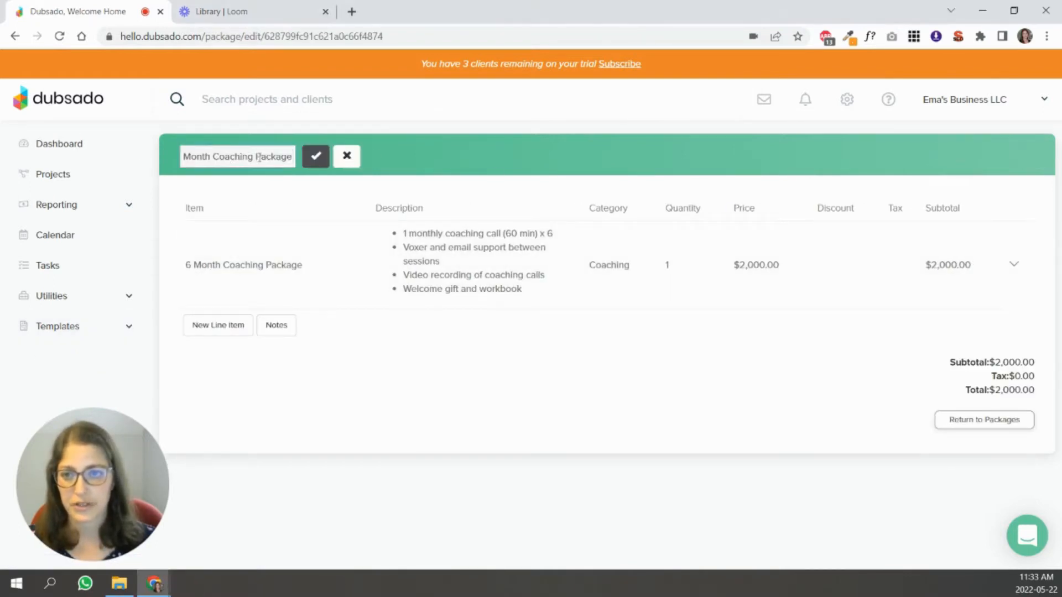
left_click(316, 157)
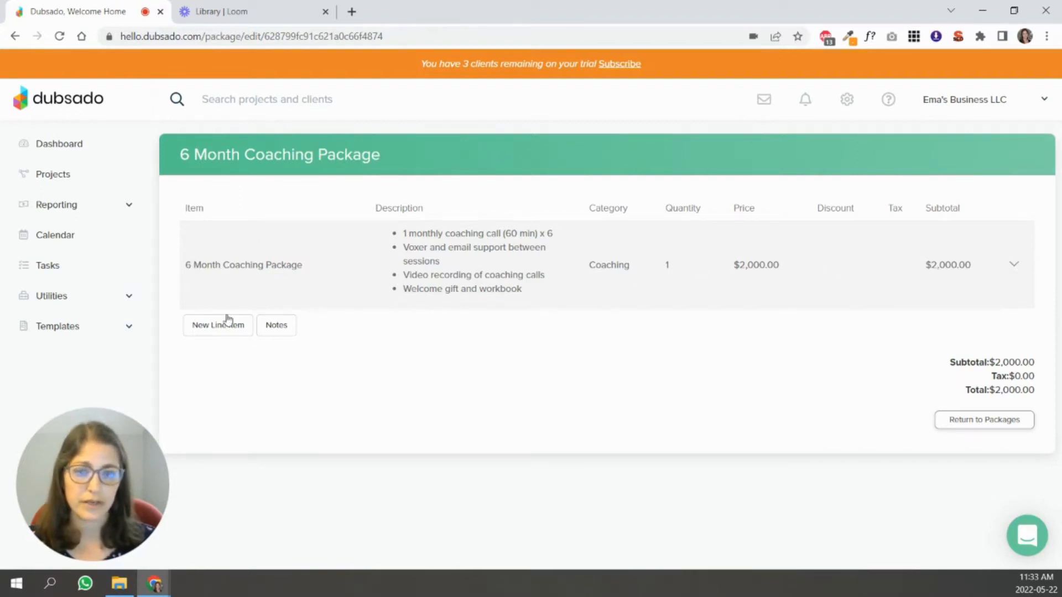
Open the package's line item for editing and review its invoice item name and full description.
left_click(1013, 264)
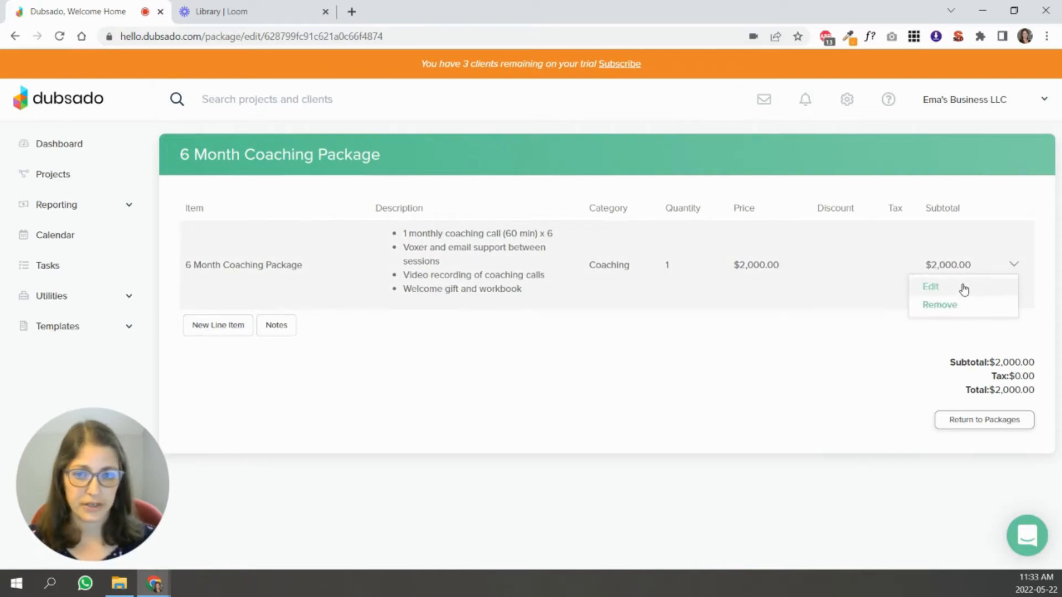
left_click(964, 288)
left_click_drag(358, 363, 160, 360)
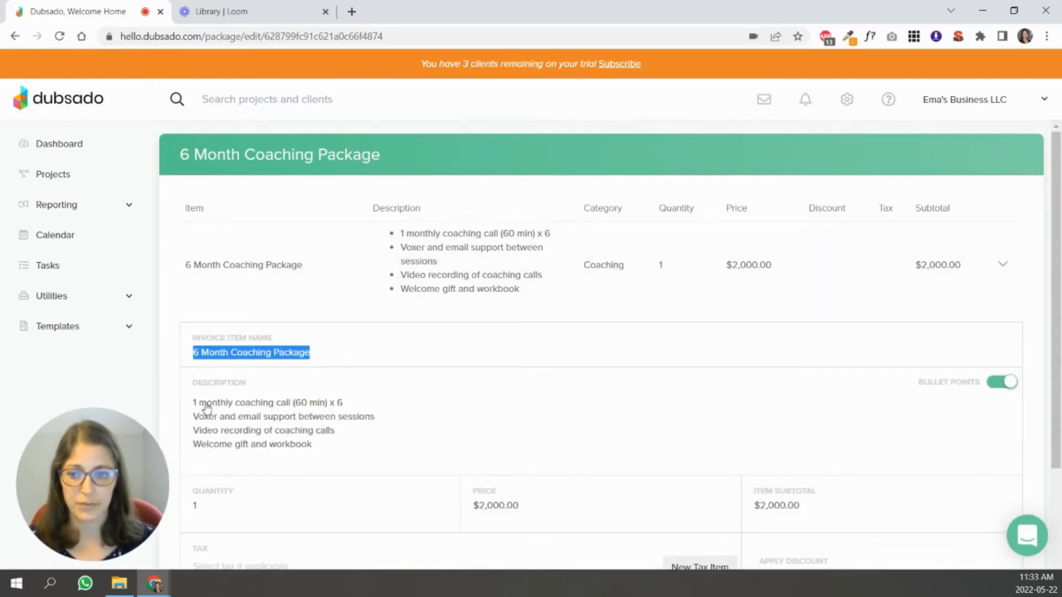
left_click_drag(194, 403, 356, 446)
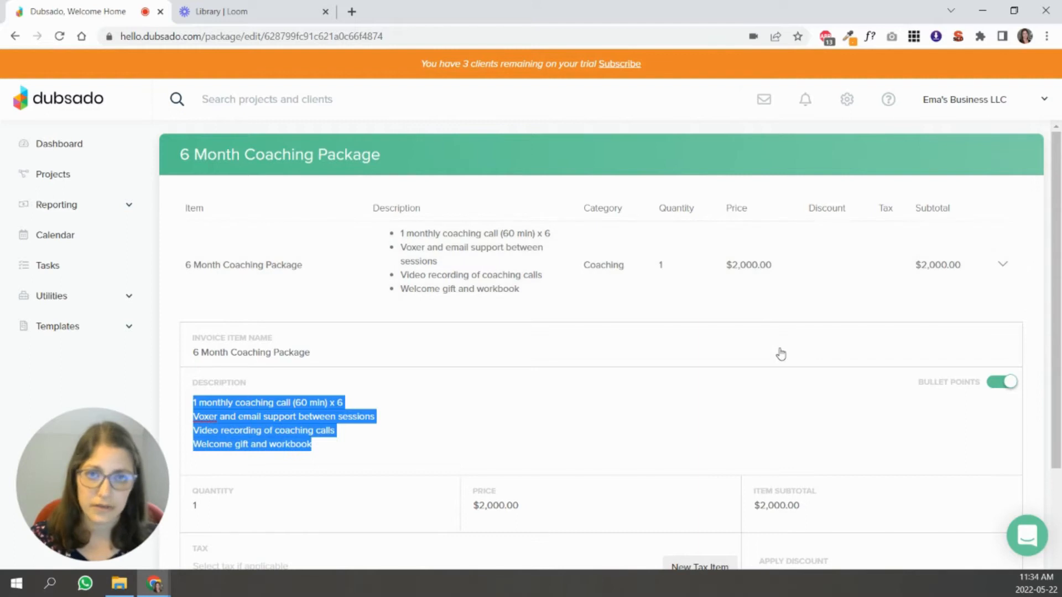
Examine the line item's individual description bullets, along with its quantity, price, tax and discount fields.
scroll(799, 400, "down", 3)
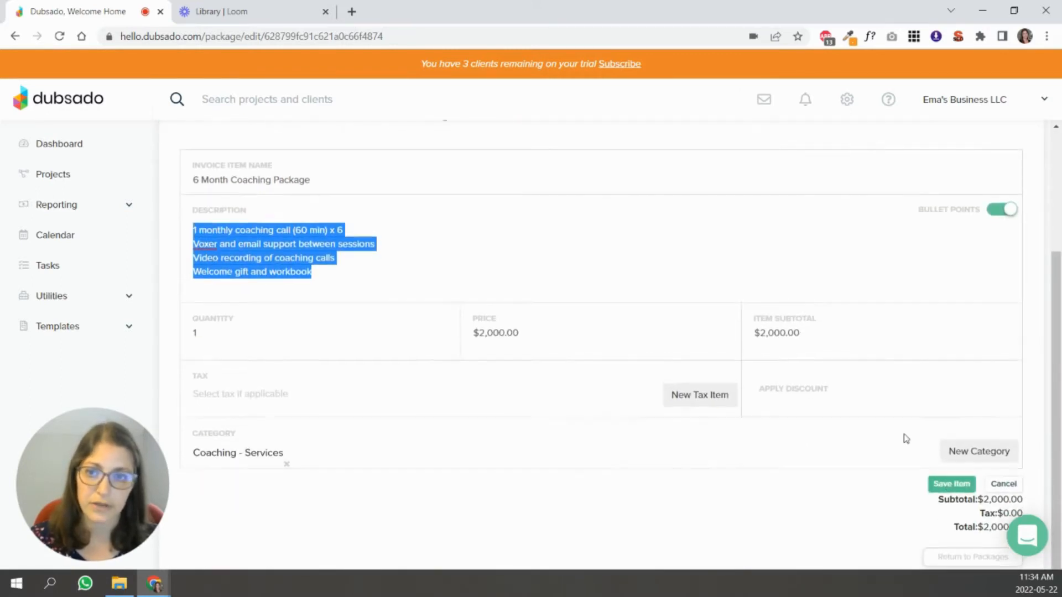
scroll(906, 439, "up", 3)
left_click_drag(344, 403, 191, 411)
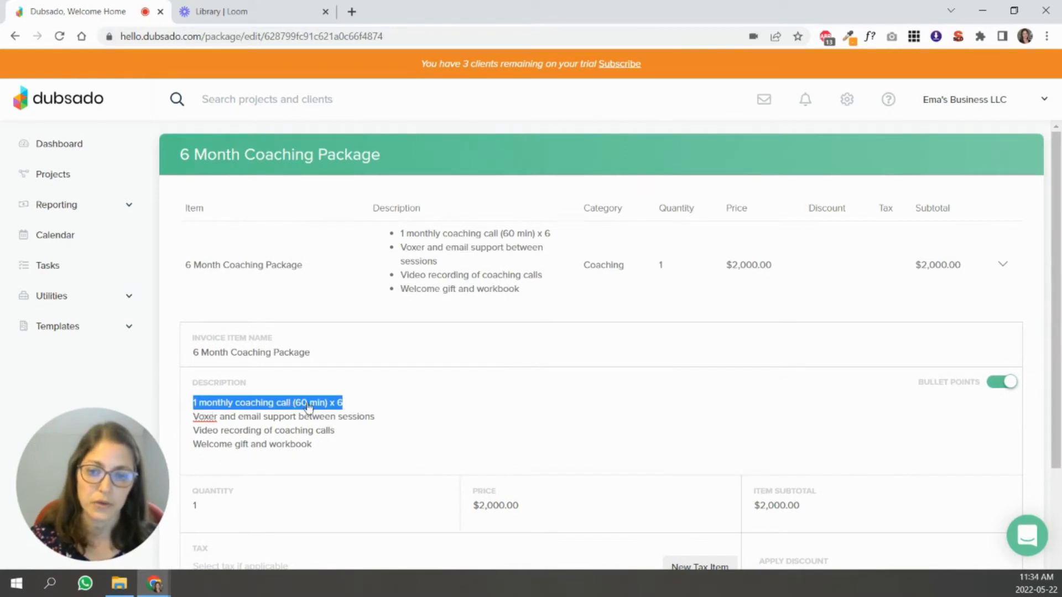
left_click(349, 407)
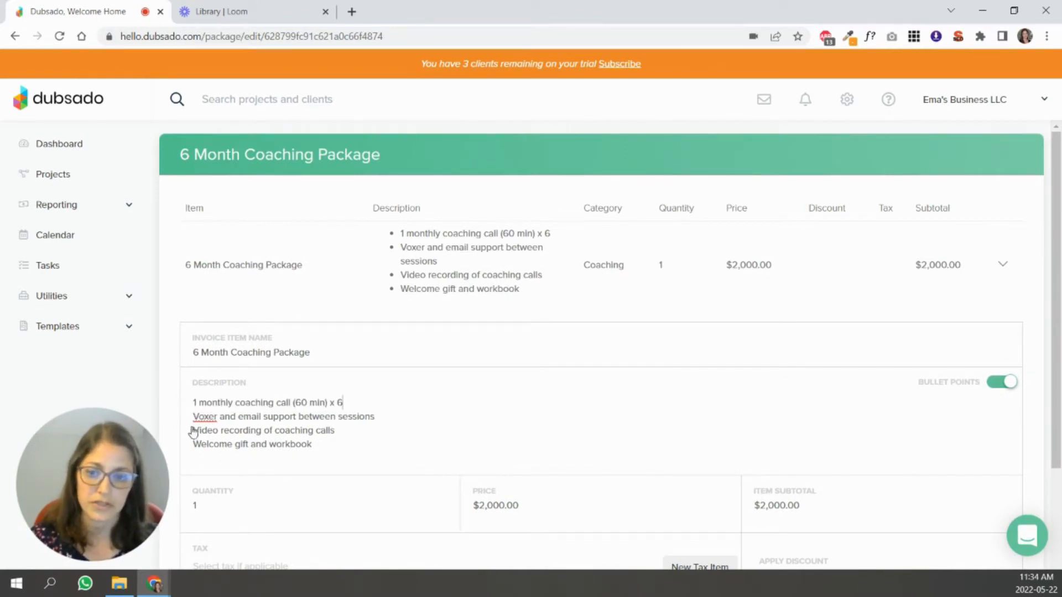
left_click_drag(195, 424, 317, 457)
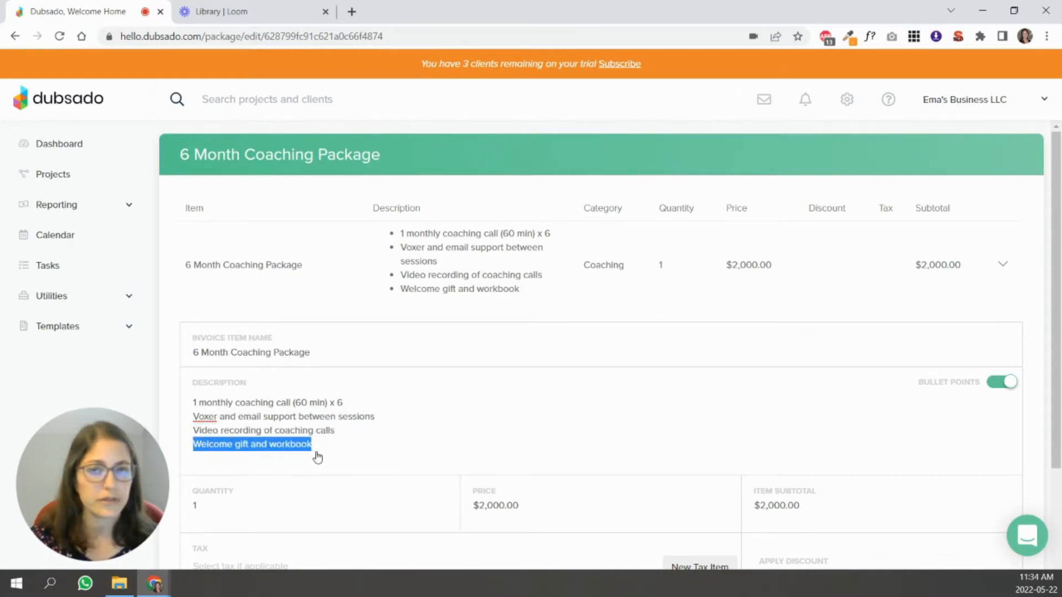
left_click(576, 469)
scroll(541, 446, "down", 1)
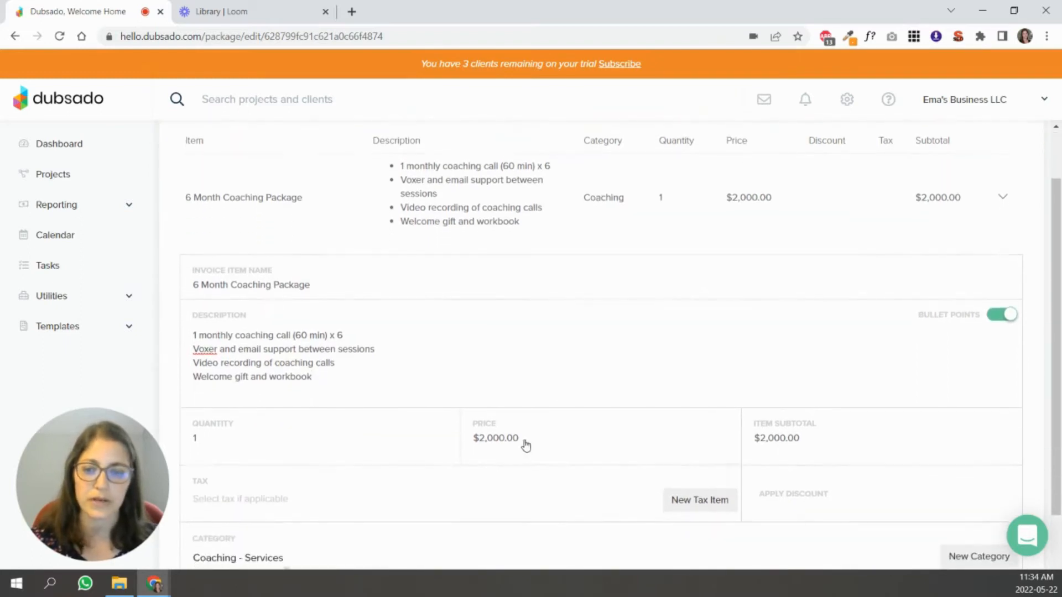
scroll(527, 443, "down", 1)
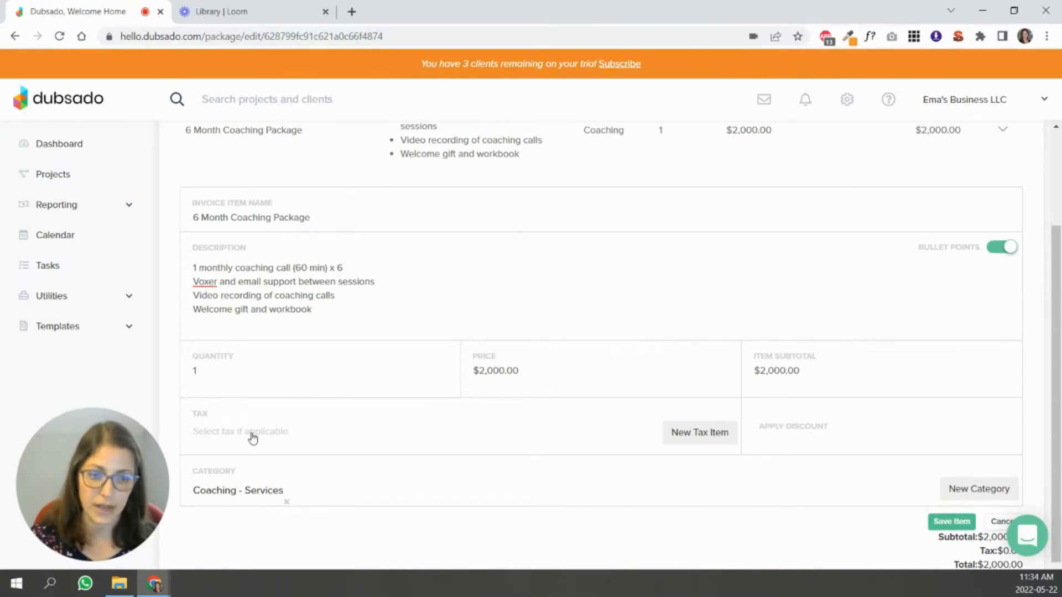
Check the line item's category choices and the types offered for a new category, and leave the item without saving.
left_click(213, 496)
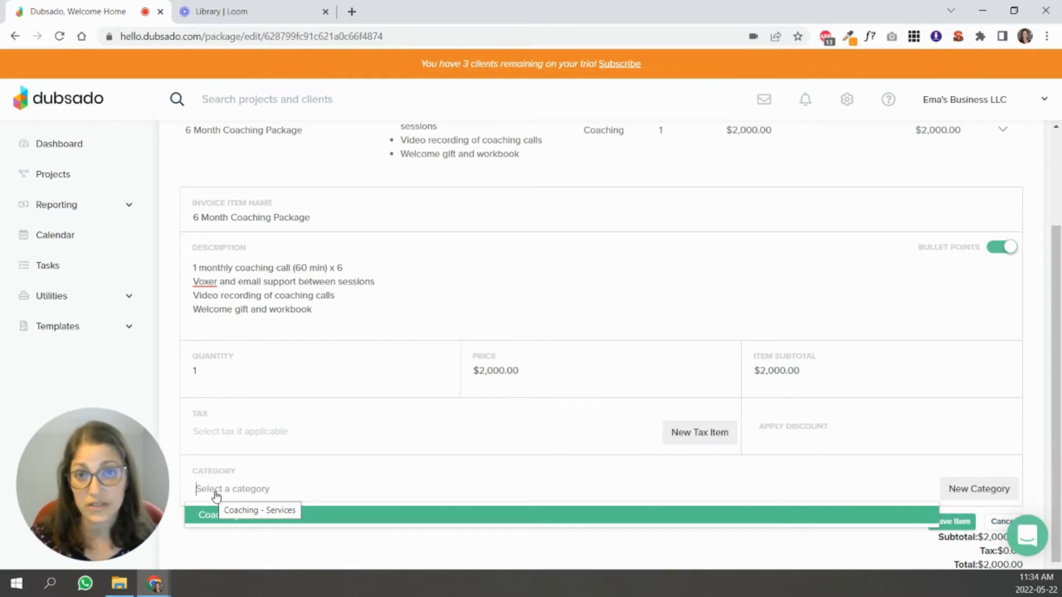
left_click(858, 471)
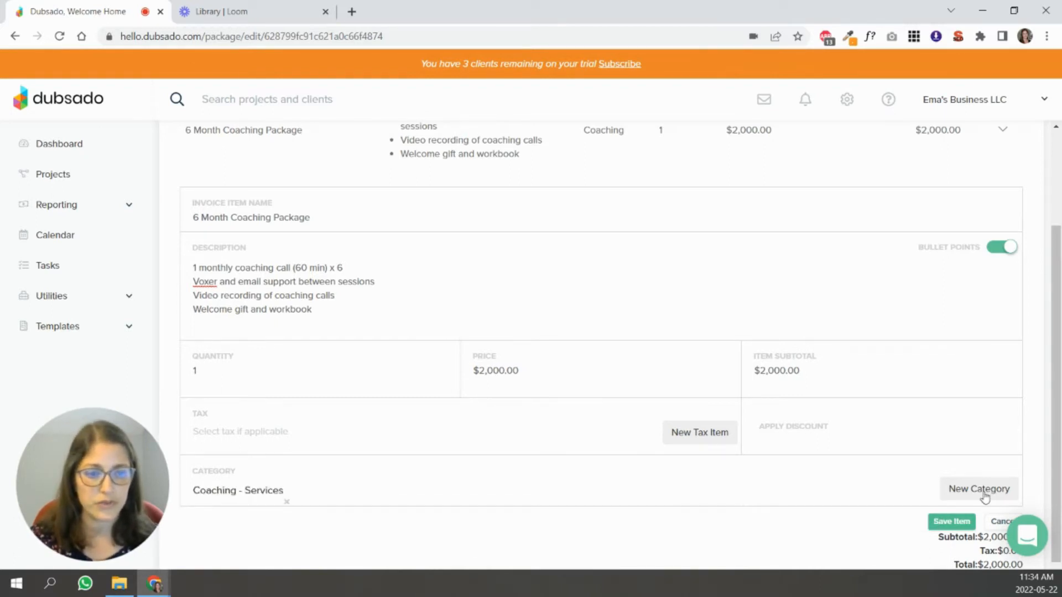
left_click(977, 491)
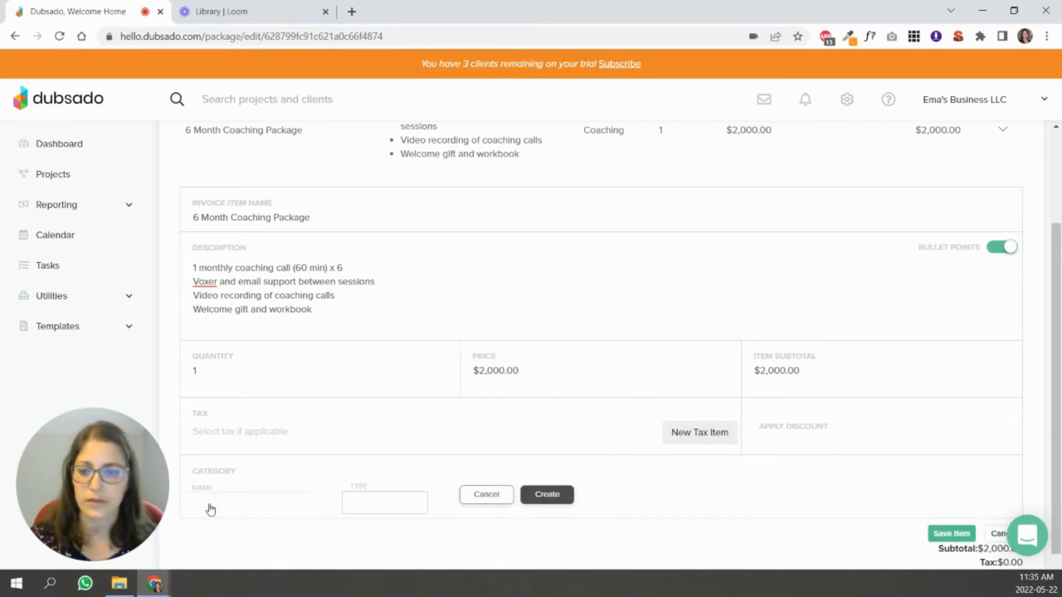
left_click(372, 504)
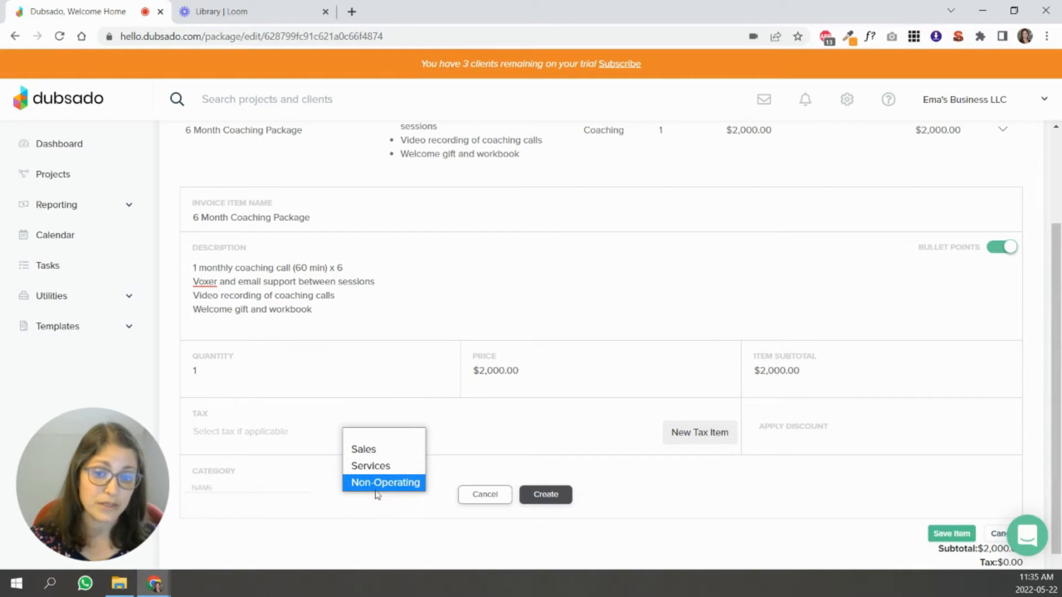
left_click(489, 496)
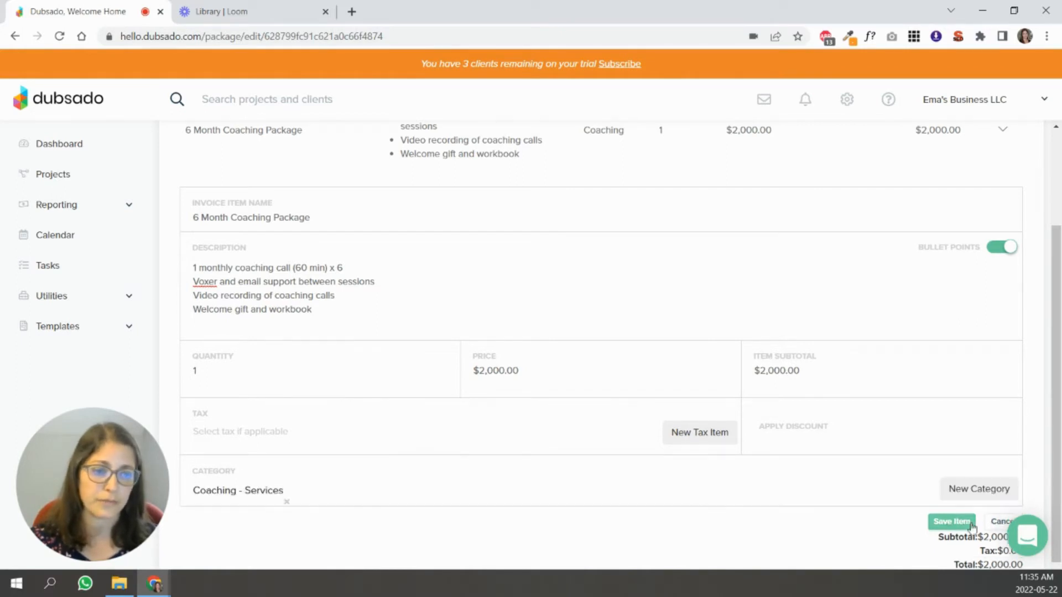
left_click(993, 524)
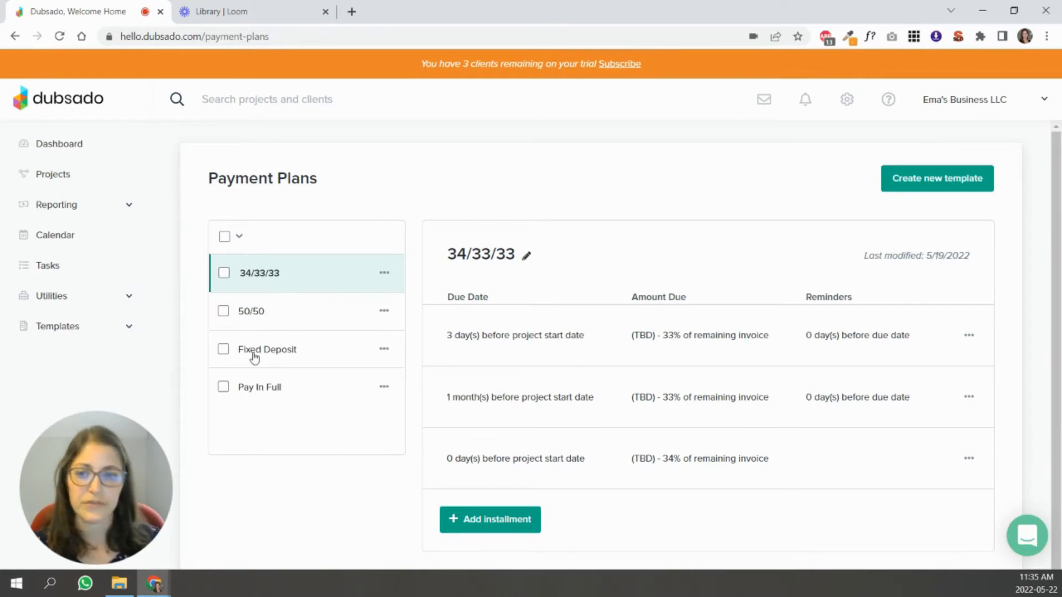
Open the first installment of the 50/50 payment plan, try a fixed due date and switch back to a relative one.
left_click(253, 316)
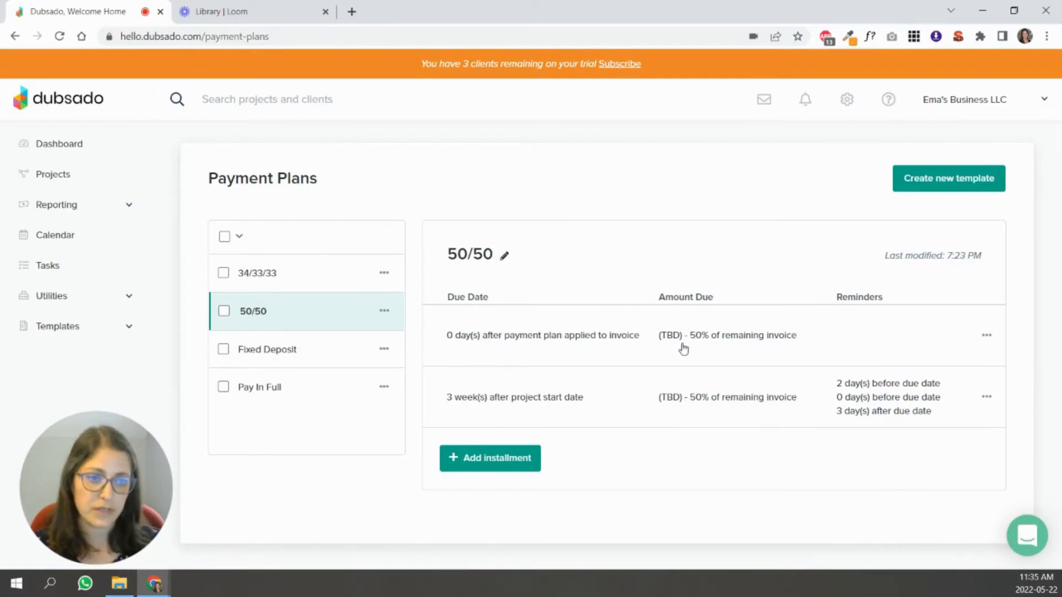
left_click(507, 345)
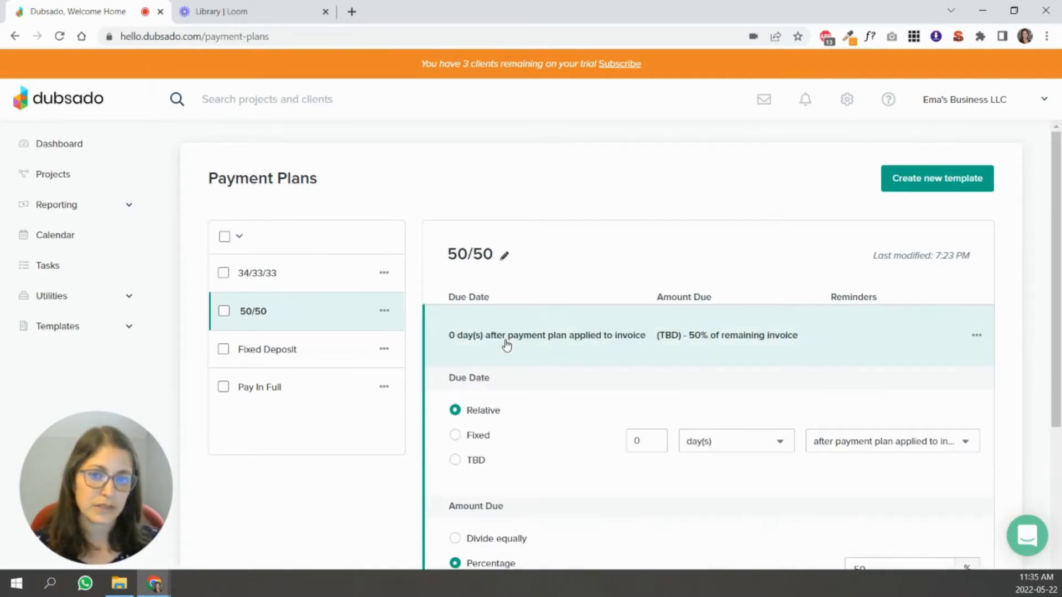
left_click(456, 436)
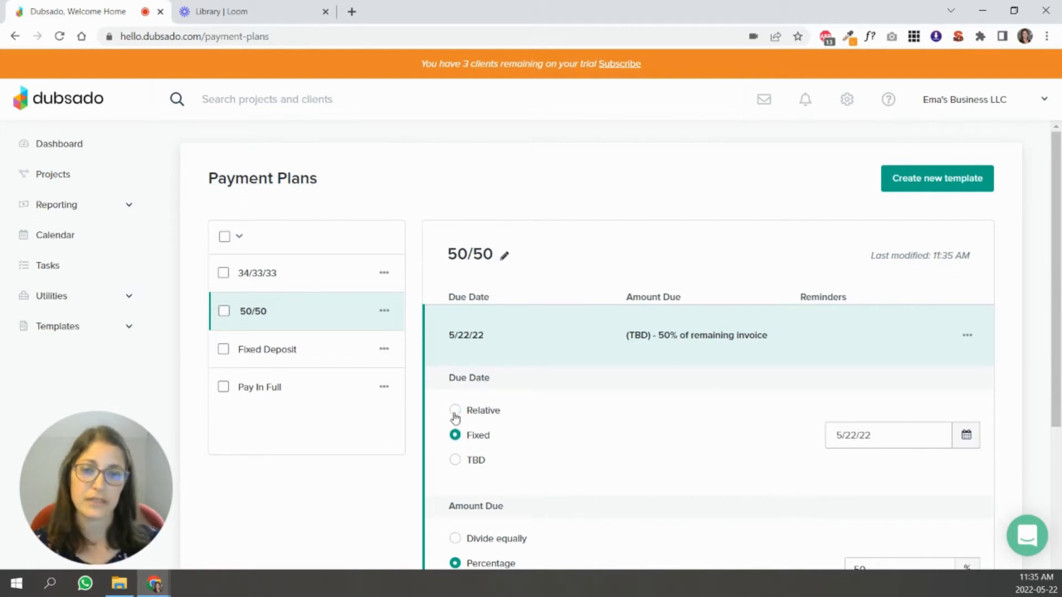
left_click(455, 411)
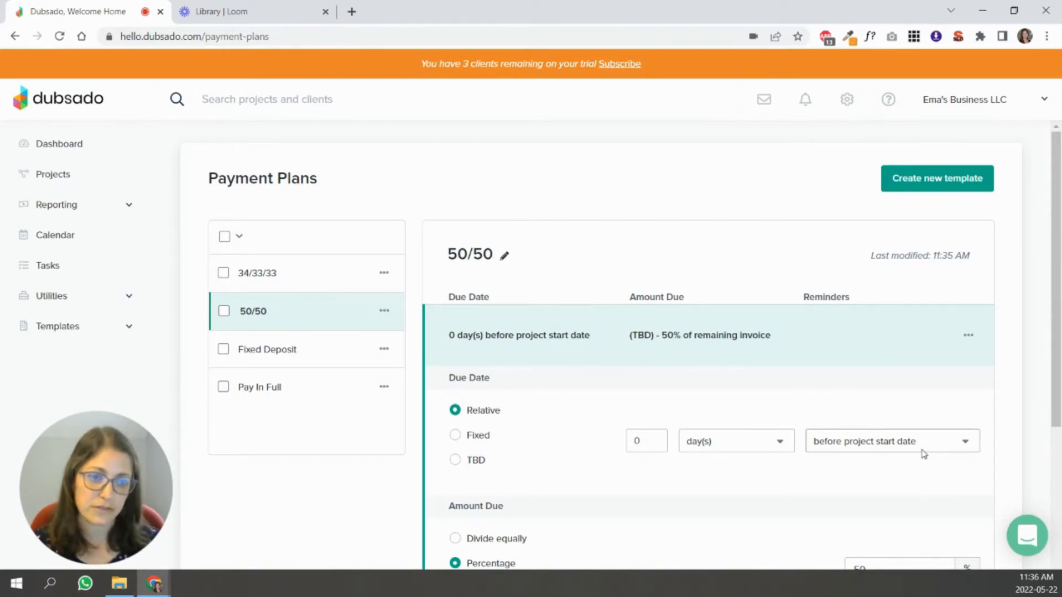
Set the first installment's relative due date to count from after payment plan applied to invoice.
left_click(889, 443)
left_click_drag(1057, 389, 1058, 438)
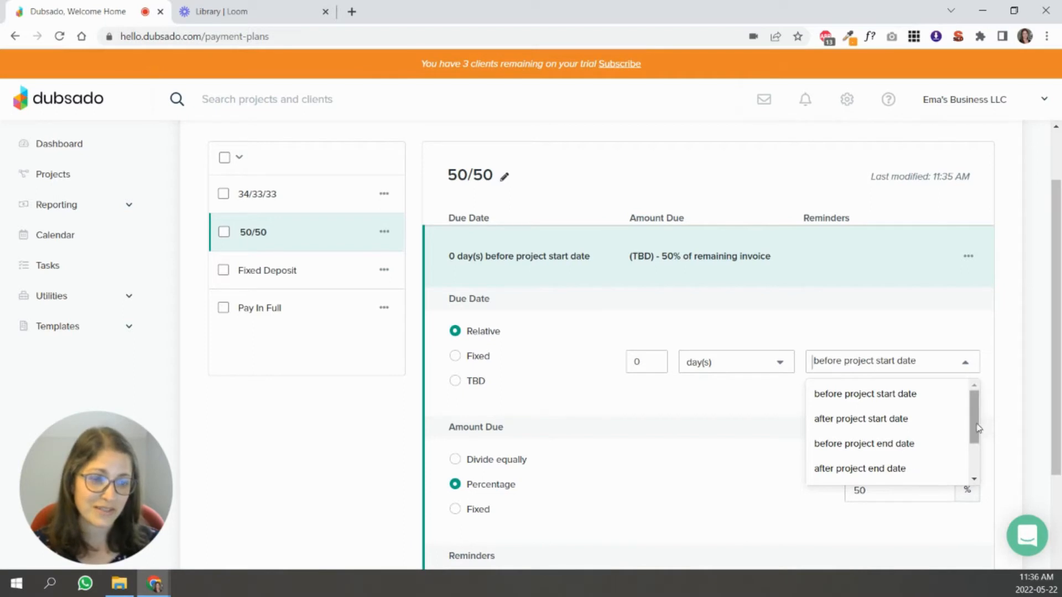
scroll(976, 435, "down", 2)
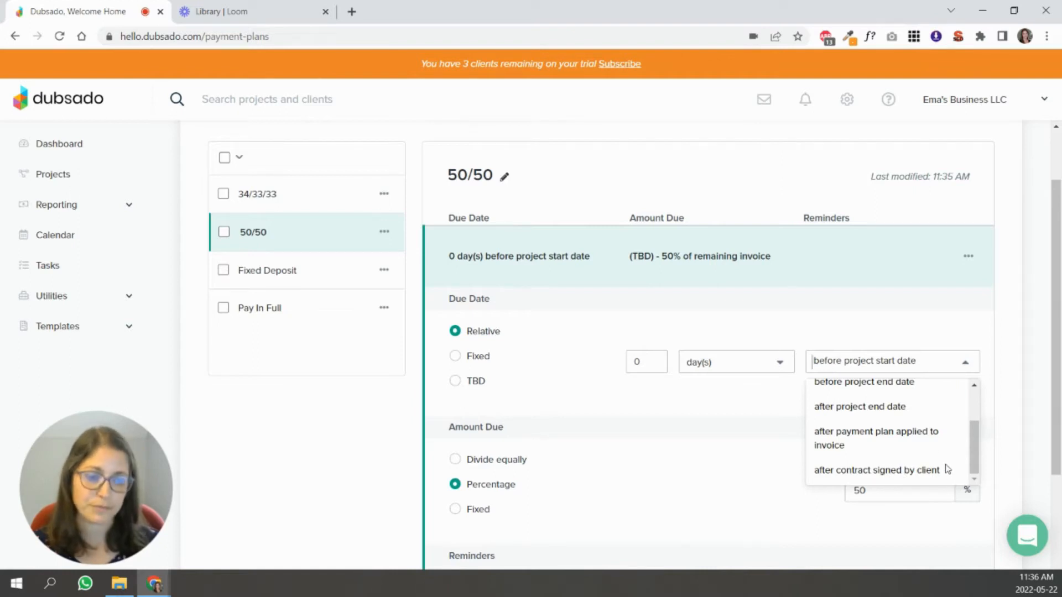
left_click(848, 441)
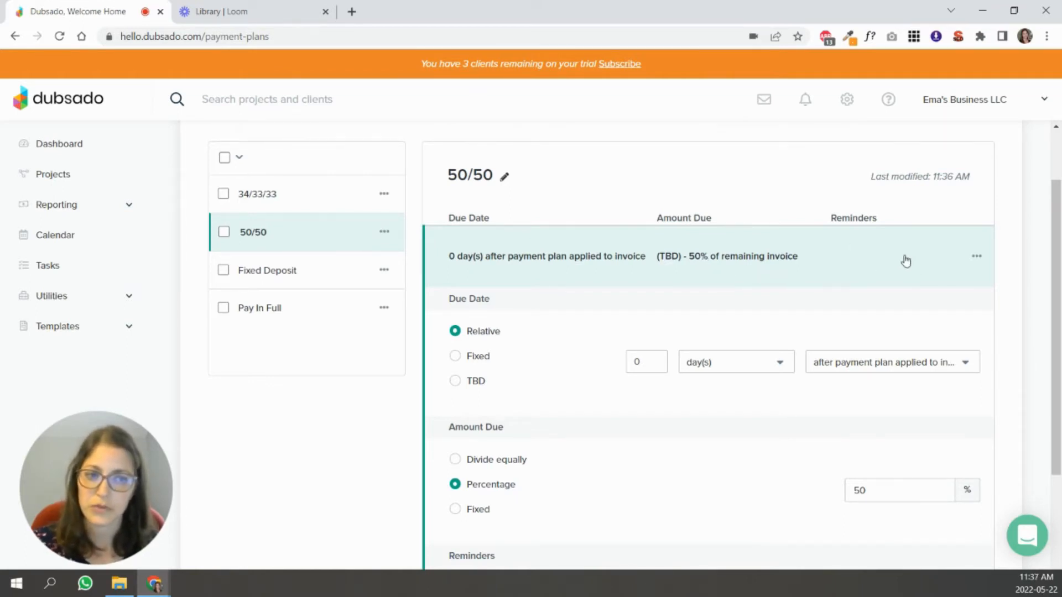
Close the first installment, review the second installment's due date and amount settings, and close it too.
left_click(872, 260)
left_click(552, 403)
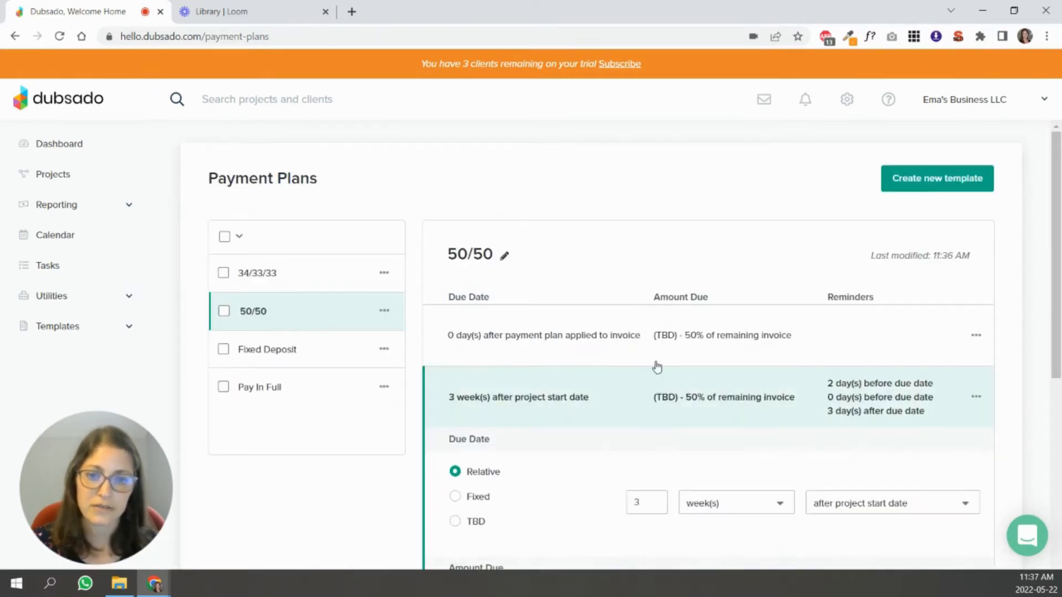
scroll(656, 363, "down", 3)
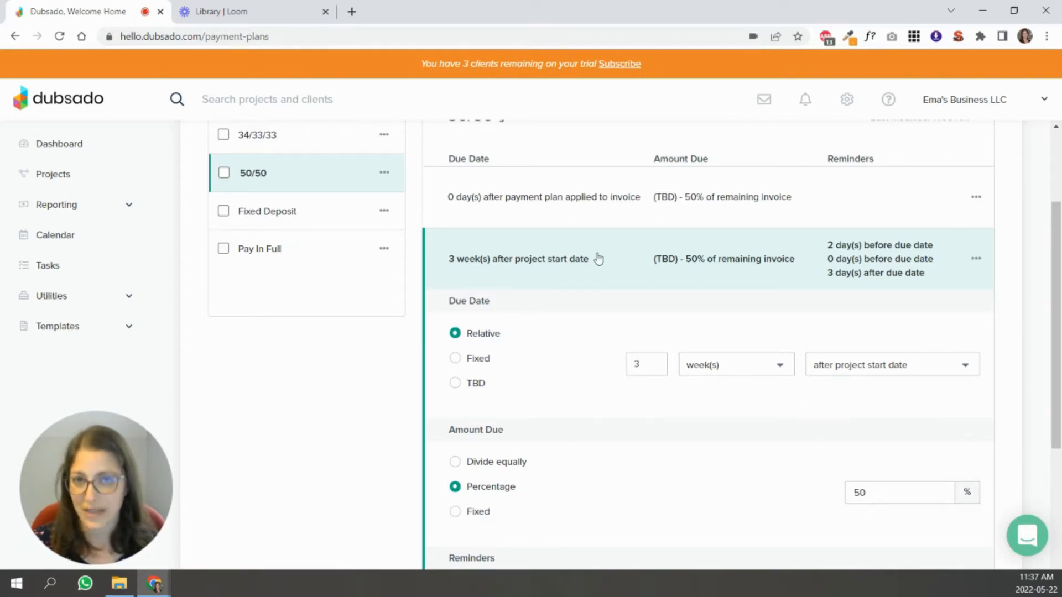
left_click(883, 258)
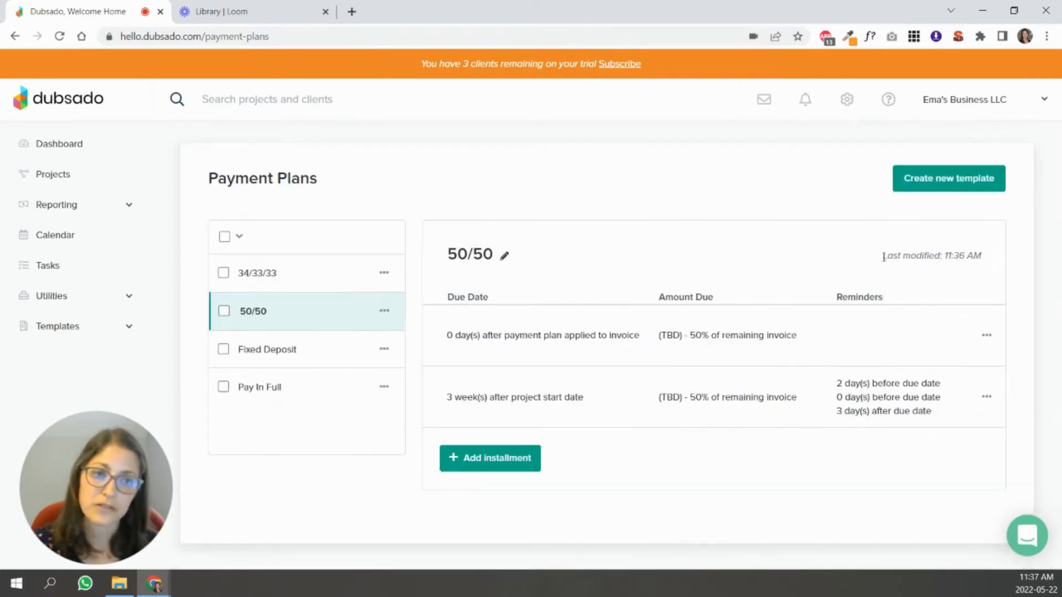
Open the second installment of the 50/50 plan, review its payment reminders, and check the upcoming payment reminder without applying changes.
left_click(888, 396)
scroll(896, 273, "down", 3)
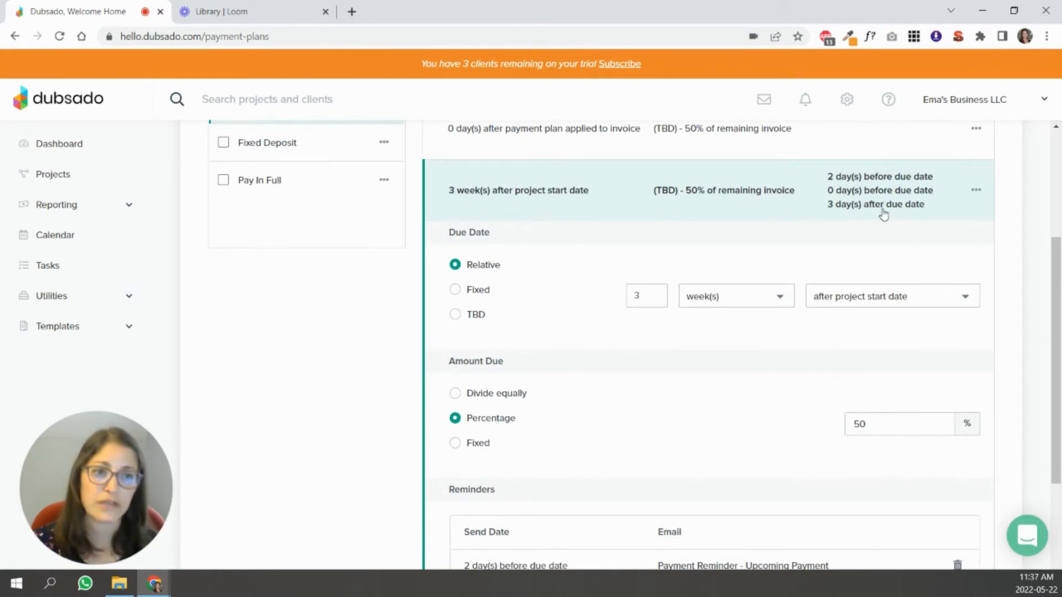
scroll(891, 260, "down", 4)
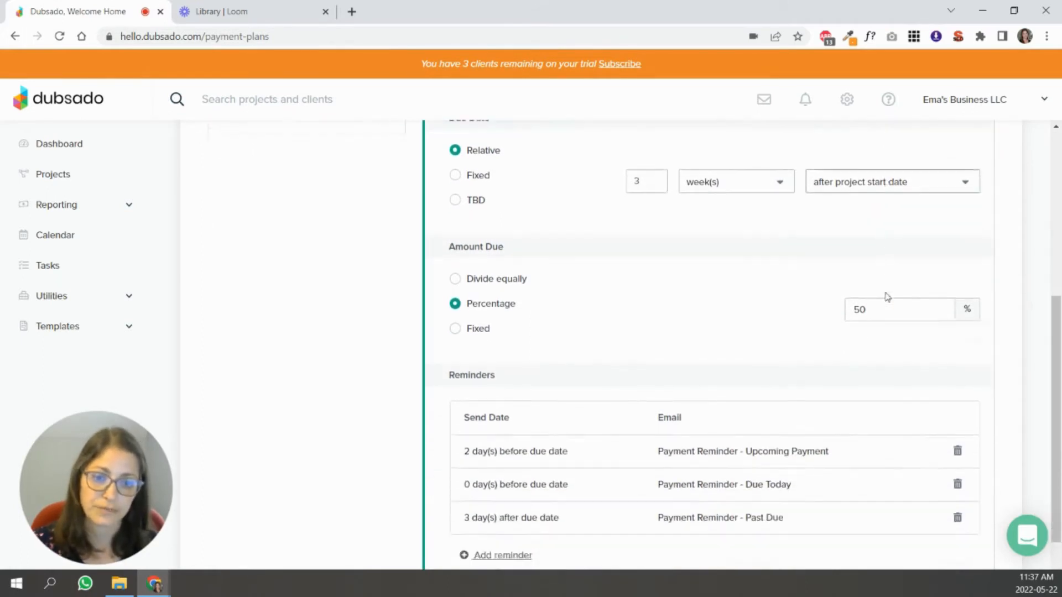
scroll(900, 216, "up", 4)
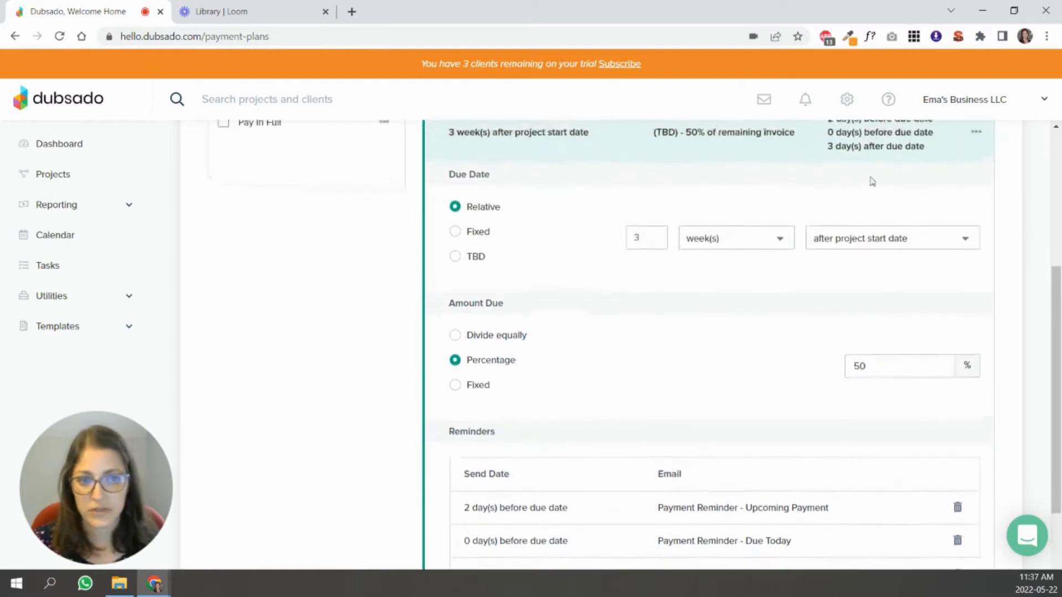
scroll(718, 415, "down", 4)
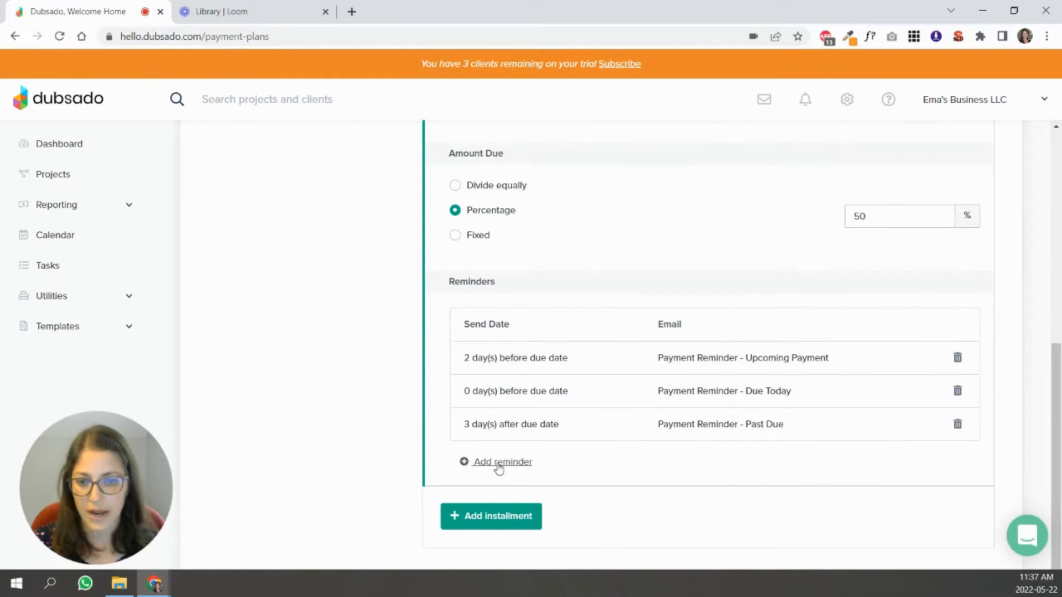
left_click(508, 364)
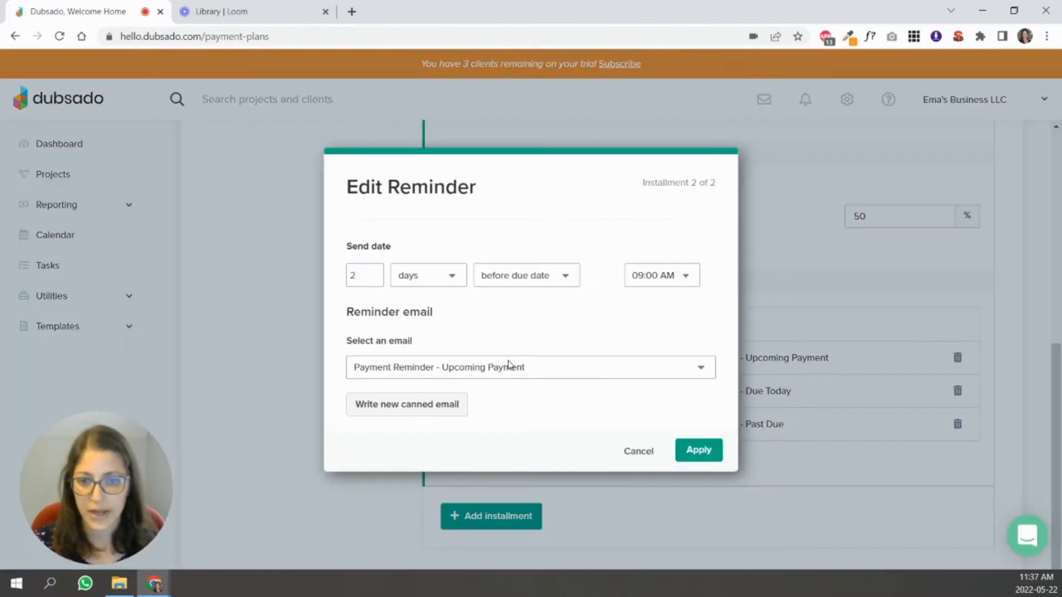
left_click(639, 451)
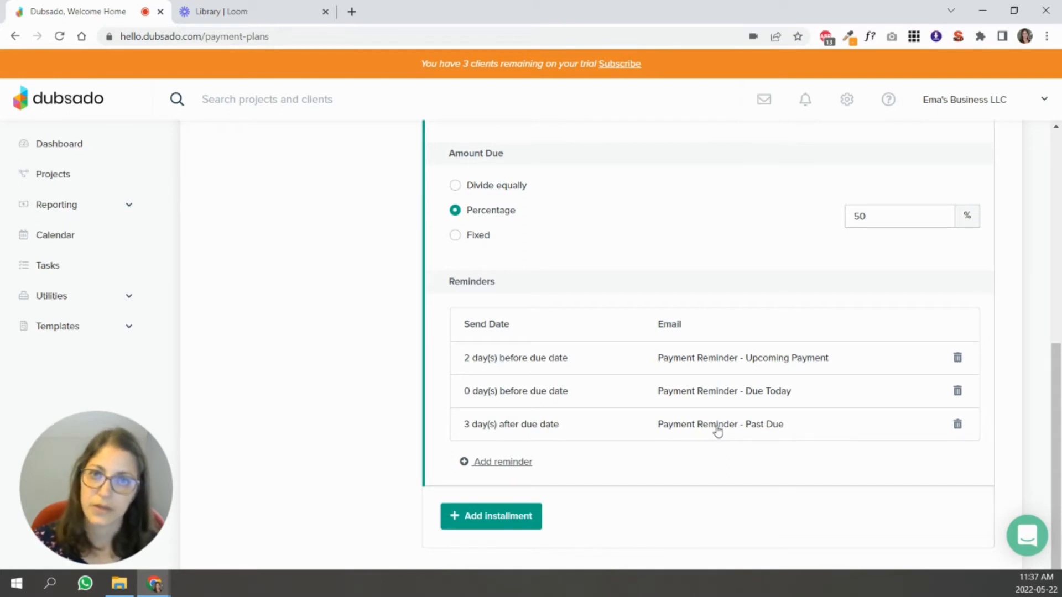
Reopen the upcoming payment reminder, look through the canned emails it can send, and cancel without changing anything.
left_click(717, 370)
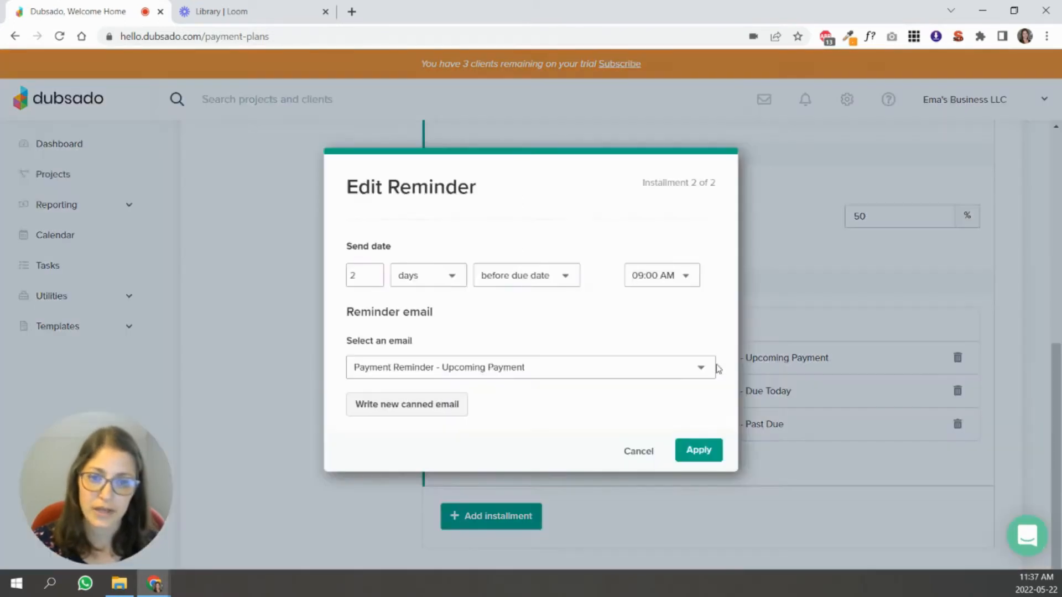
left_click(382, 371)
left_click_drag(710, 412, 707, 539)
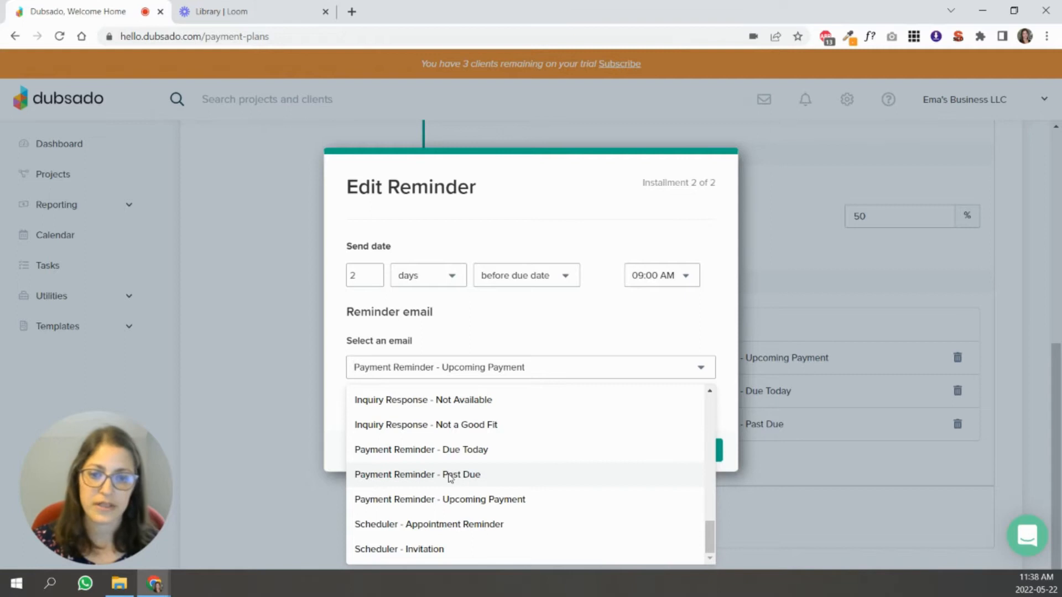
left_click(541, 329)
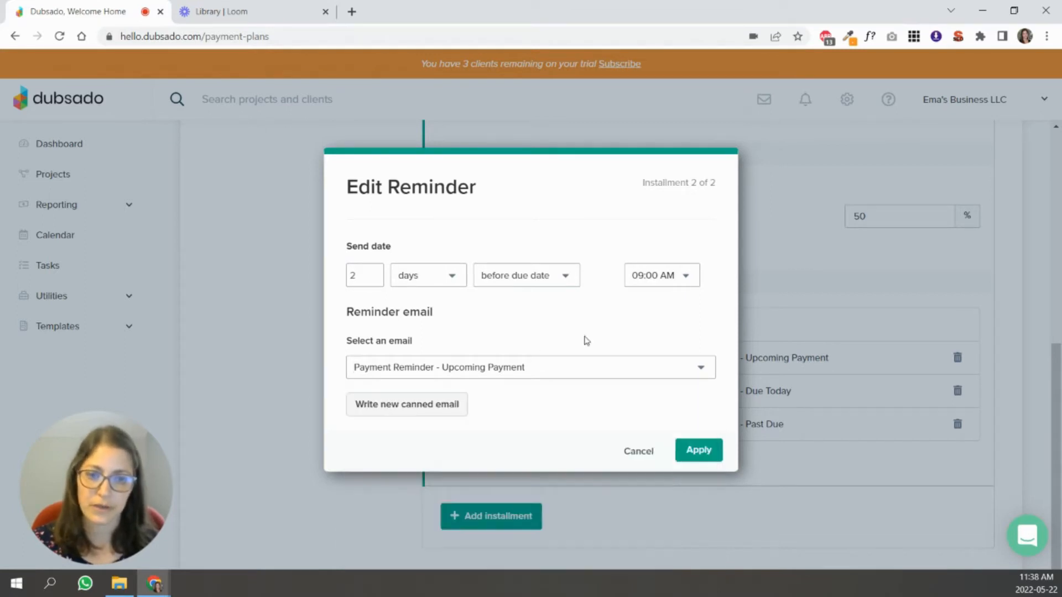
left_click(639, 452)
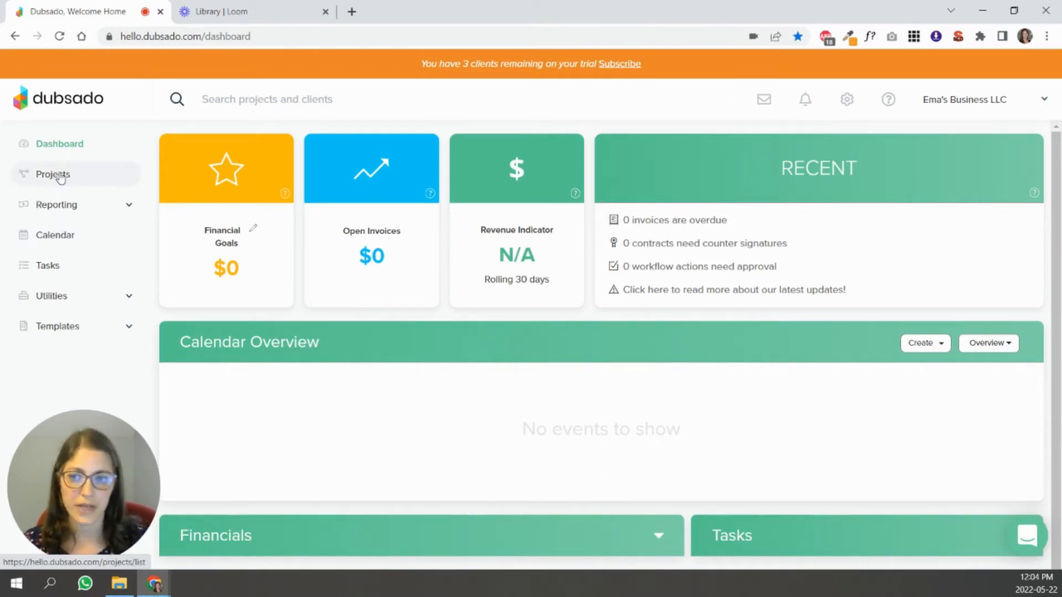
Go to the project status customization page, check the options for adding a new status, and cancel.
left_click(61, 176)
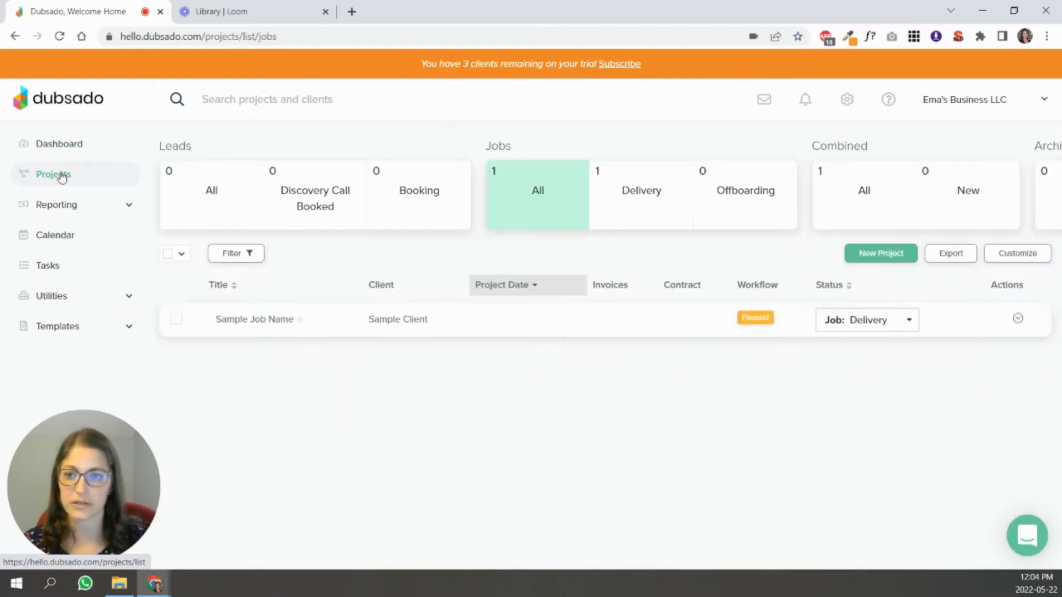
left_click(1012, 258)
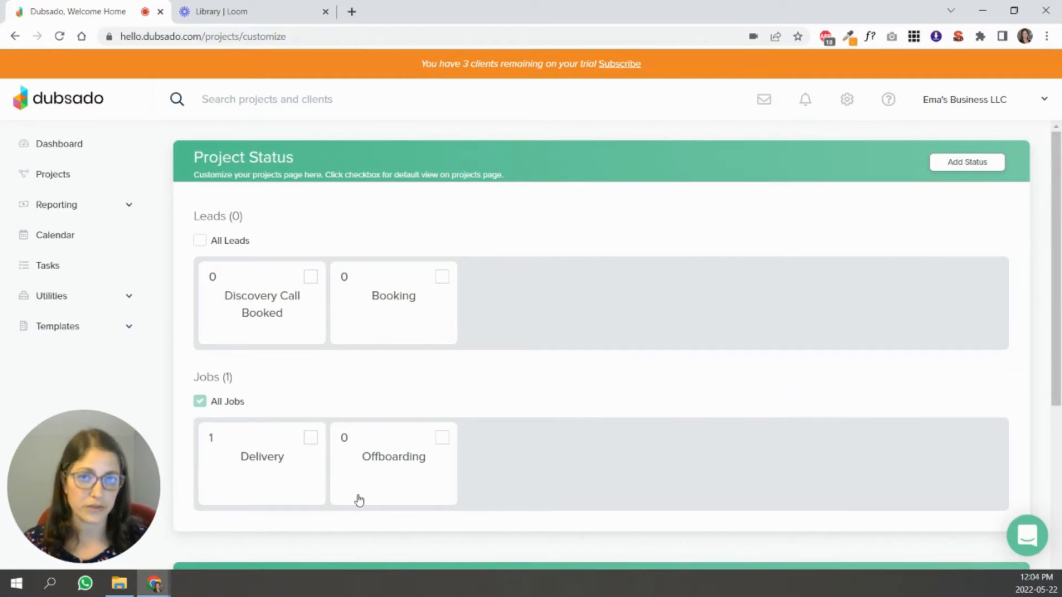
left_click(967, 163)
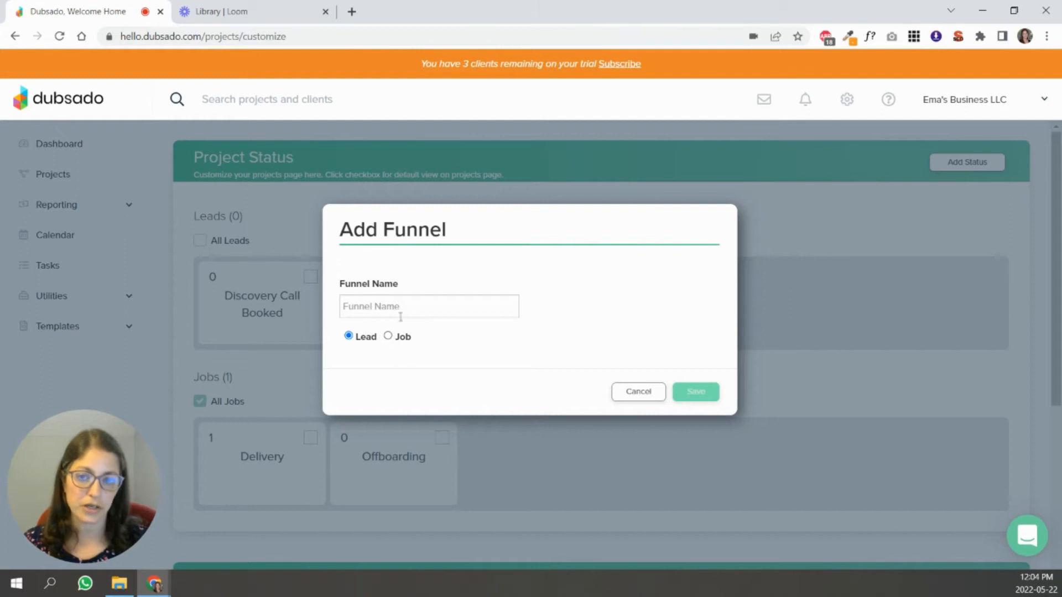
left_click(652, 397)
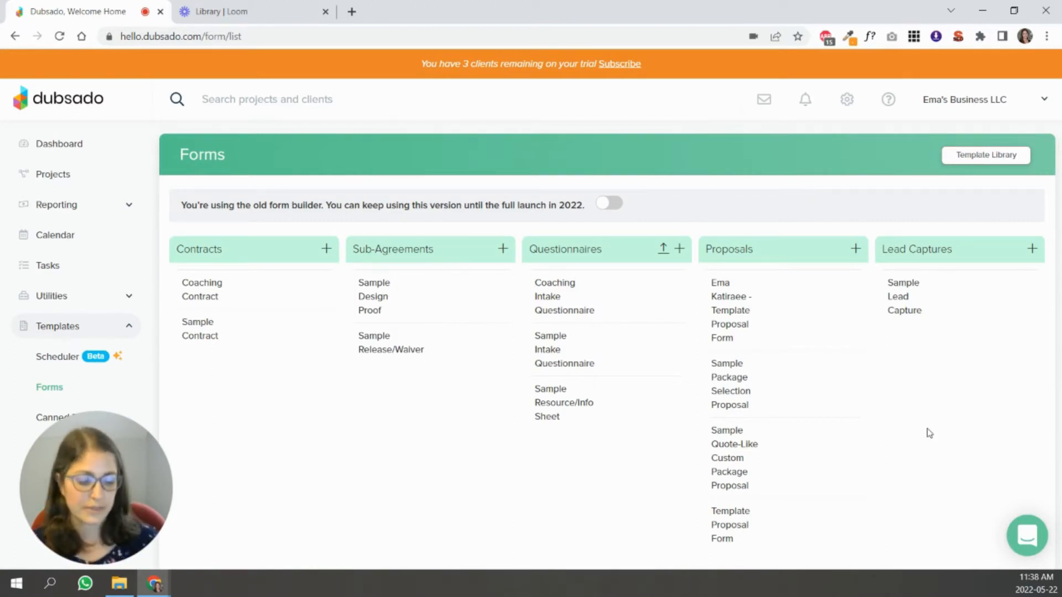
Browse the form template library filtered to Contract templates, and return to the forms list.
left_click(1007, 160)
left_click(210, 262)
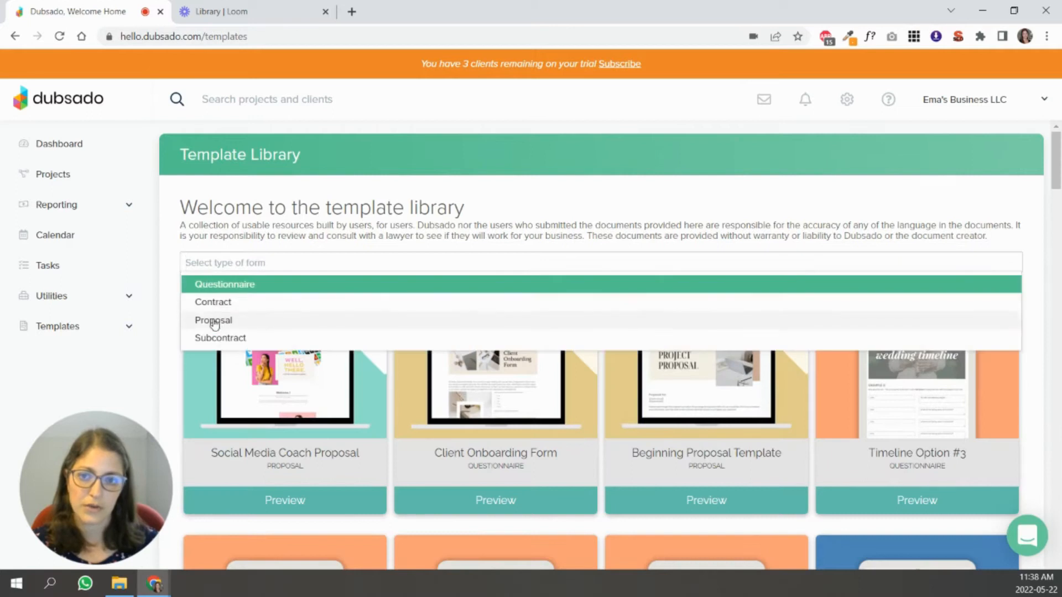
left_click(215, 305)
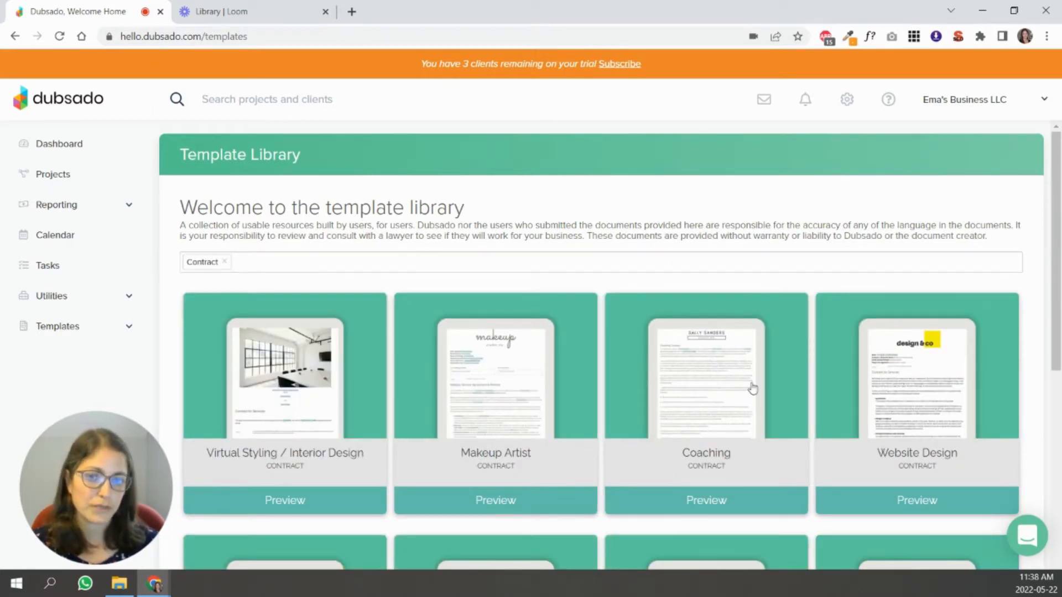
left_click(15, 36)
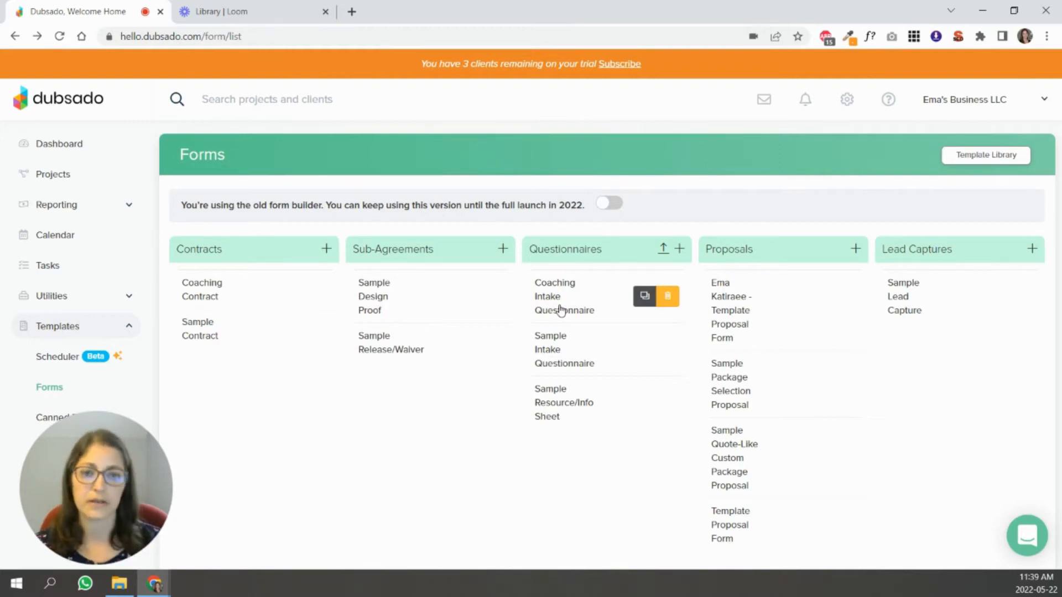
Open the first proposal form for editing and add a package element above the Package 1 description in its Packages section.
left_click(742, 303)
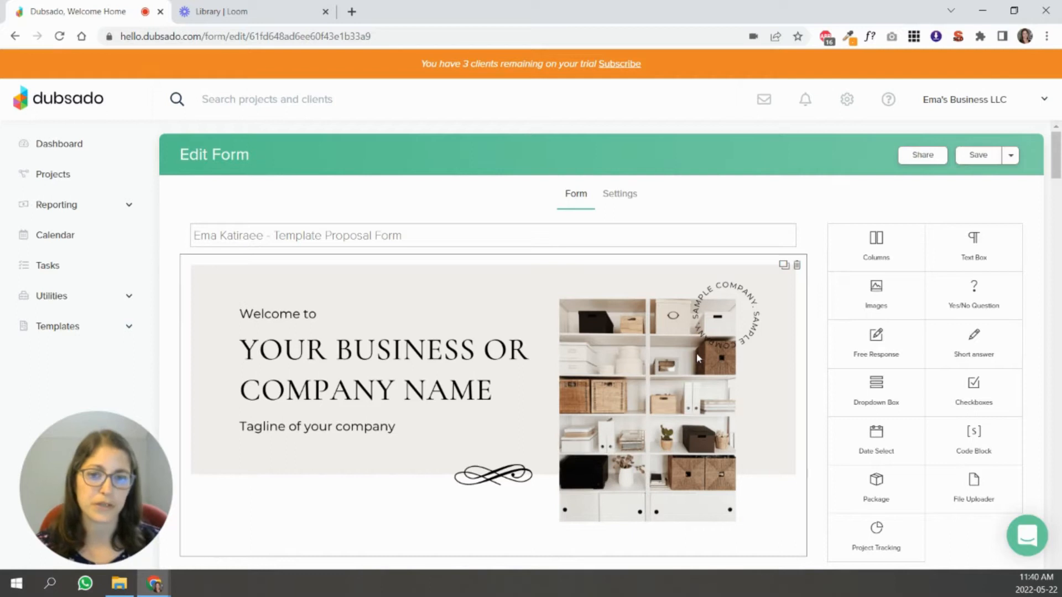
scroll(997, 279, "down", 10)
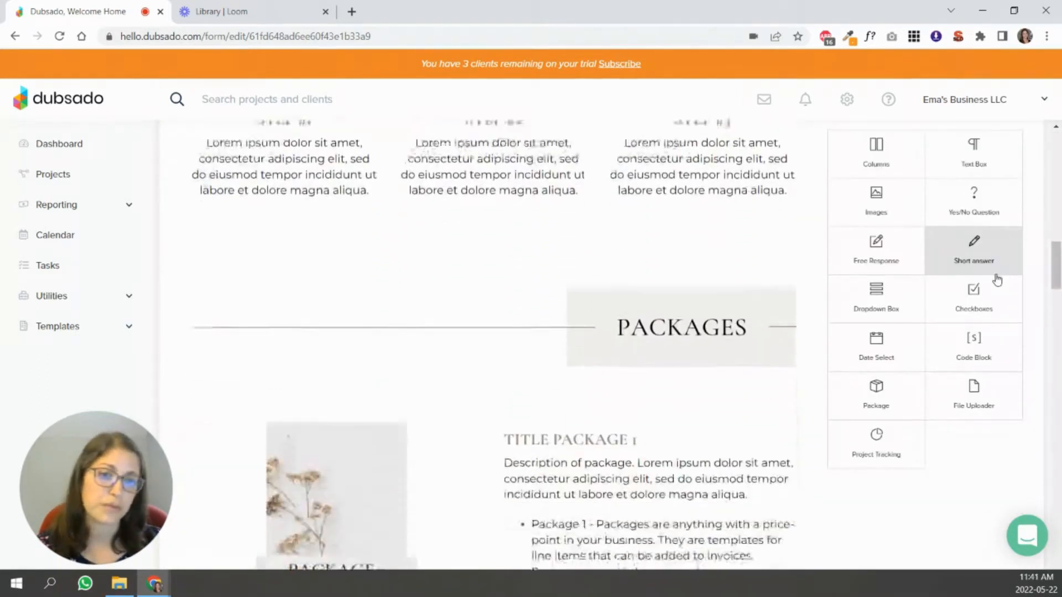
scroll(997, 279, "down", 2)
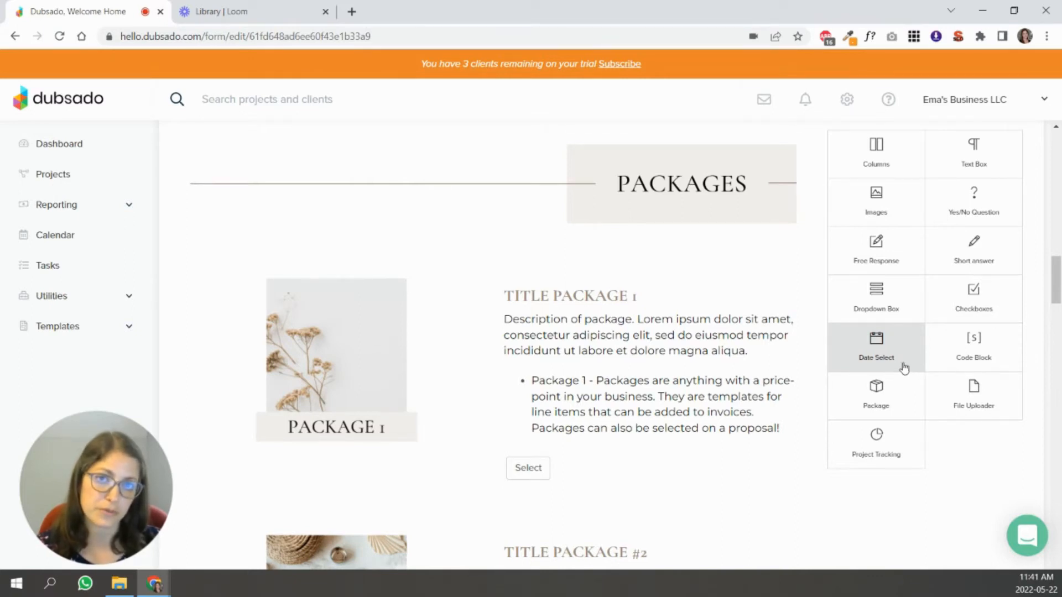
mouse_move(685, 344)
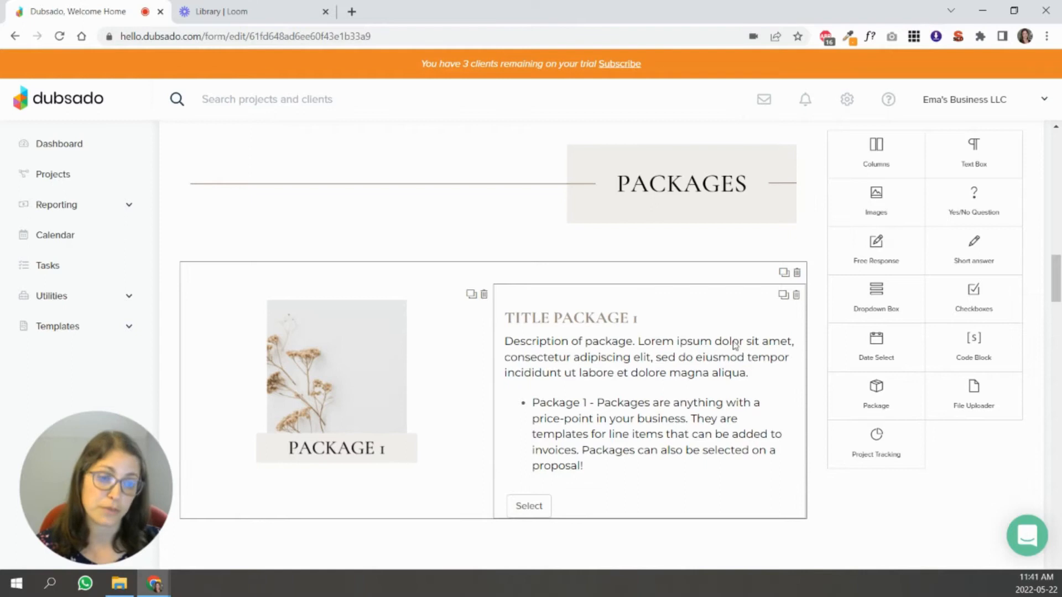
left_click_drag(906, 407, 660, 315)
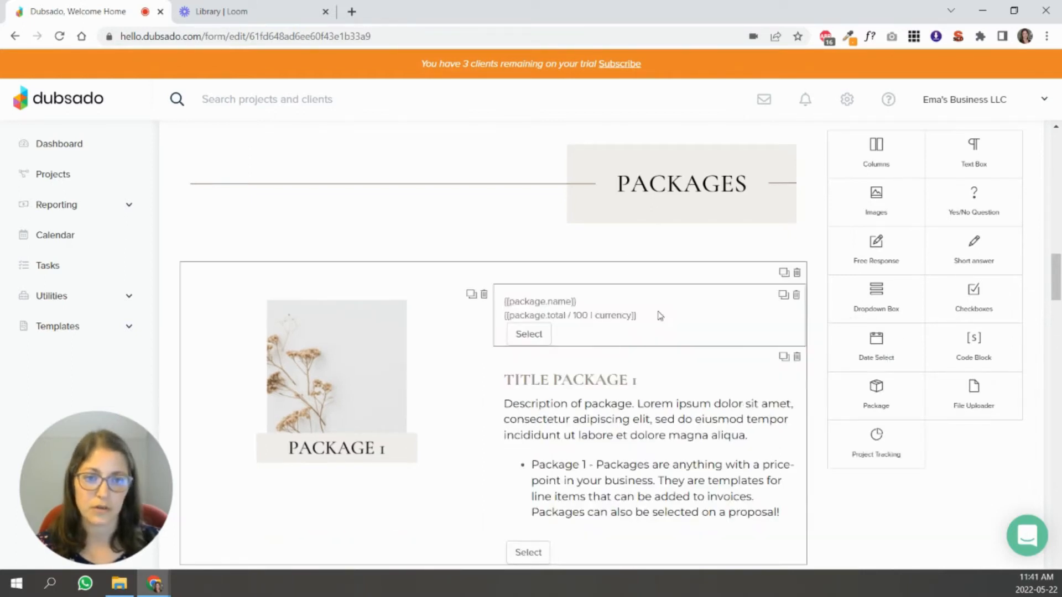
Link the new package element to 6 Month Coaching Package - $2,000.00 and add two blank lines above its name field.
left_click(660, 316)
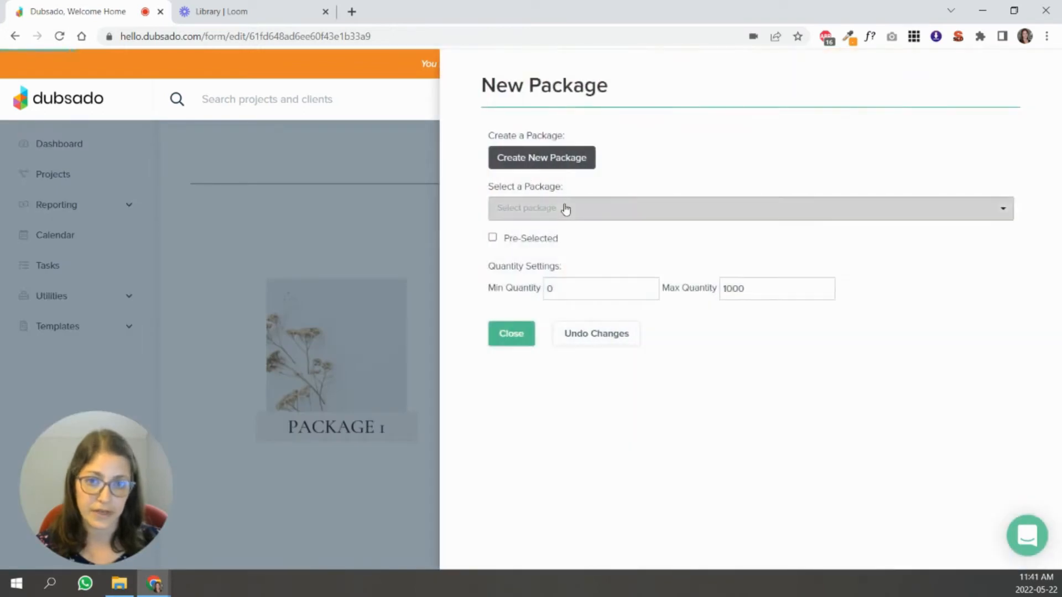
left_click(564, 208)
left_click(561, 238)
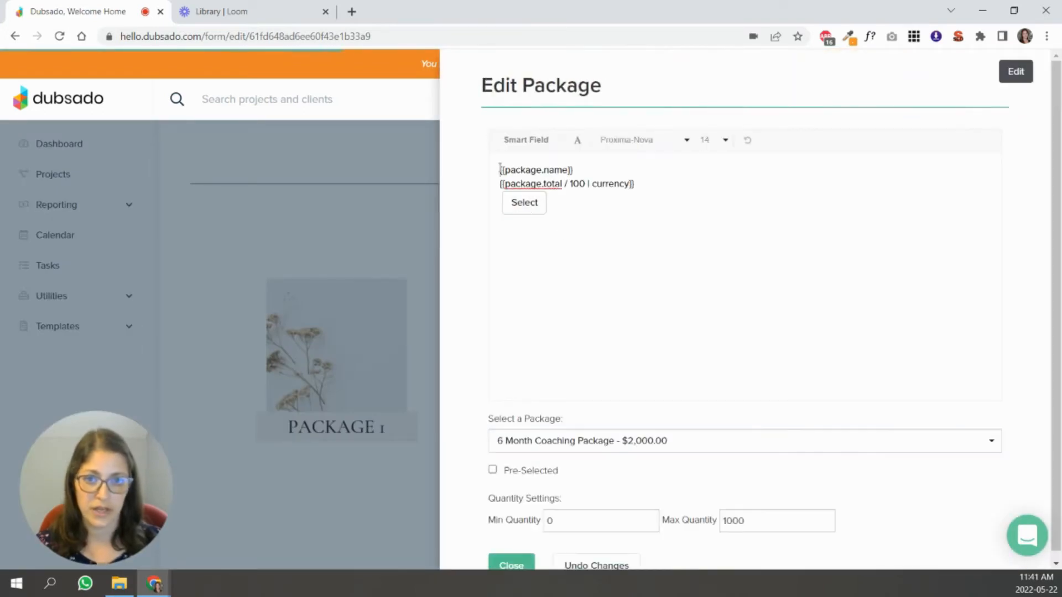
key("Return")
key("Return")
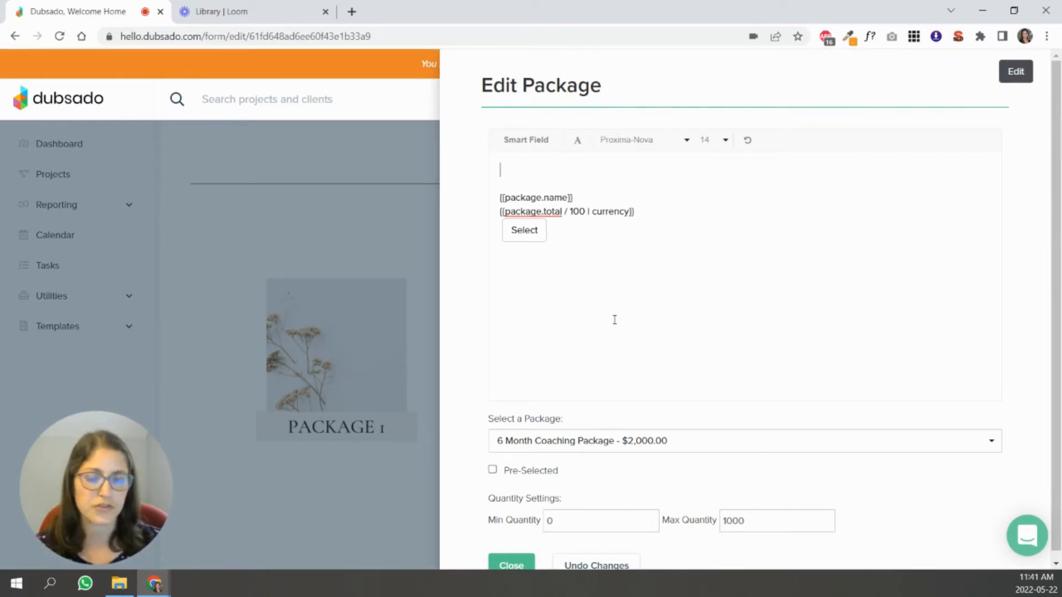
left_click(506, 566)
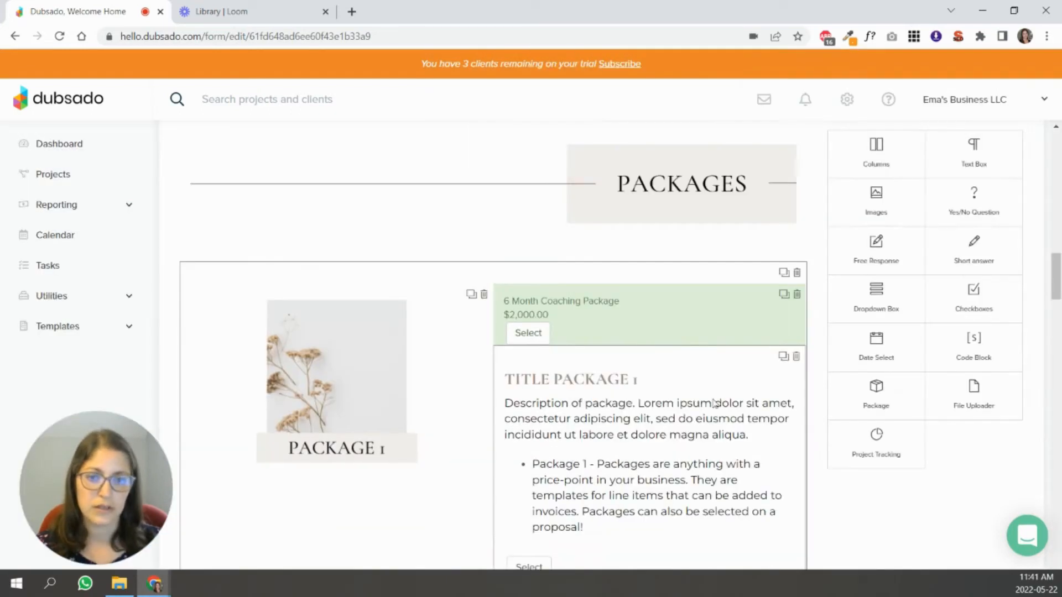
Retitle the existing Package 1 description block as 6 MONTH COACHING PACKAGE.
left_click(640, 410)
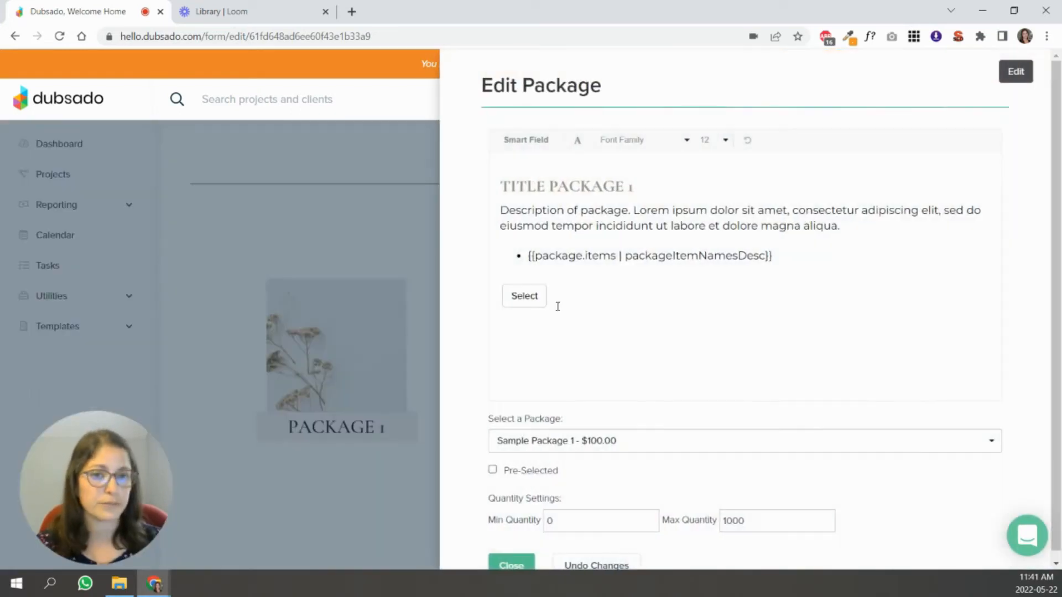
left_click_drag(502, 186, 689, 178)
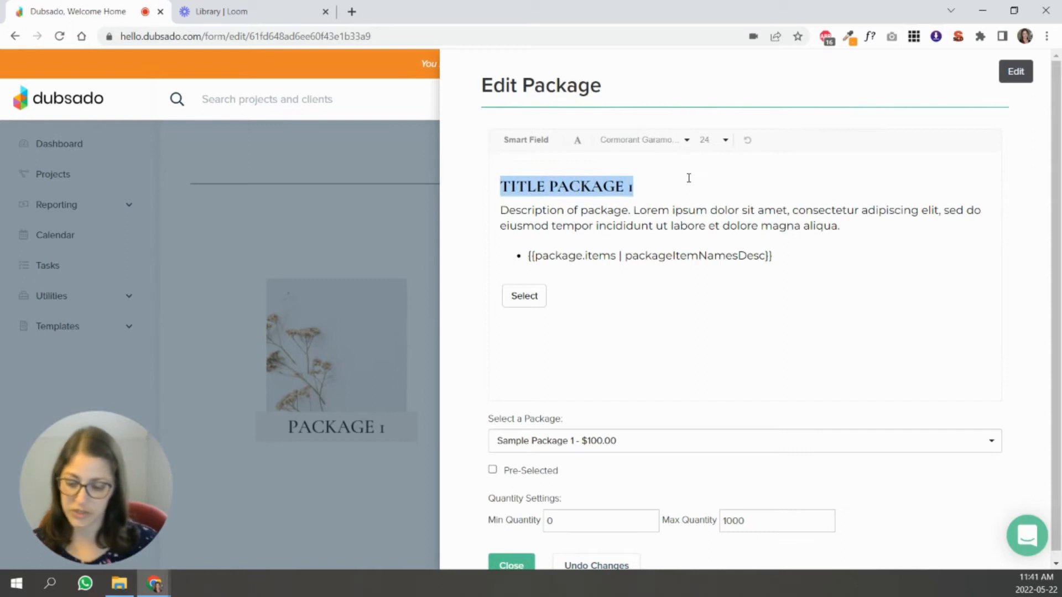
type("6 MOTH")
key("BackSpace")
key("BackSpace")
type("NTH COACHING PACKAGE")
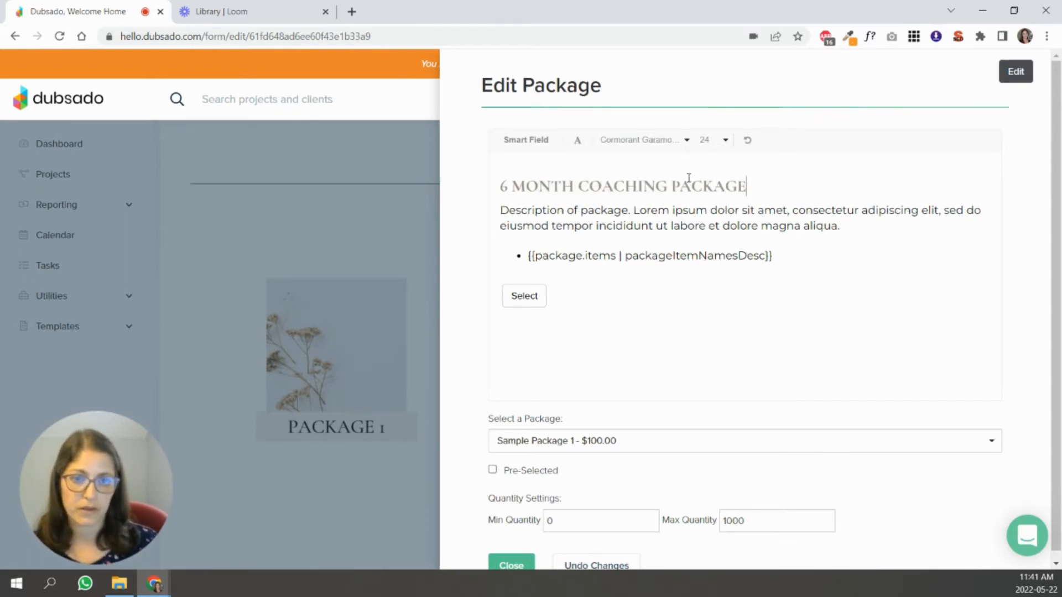
Check which package smart fields are available for the block's text, and close the list without inserting any.
left_click(690, 212)
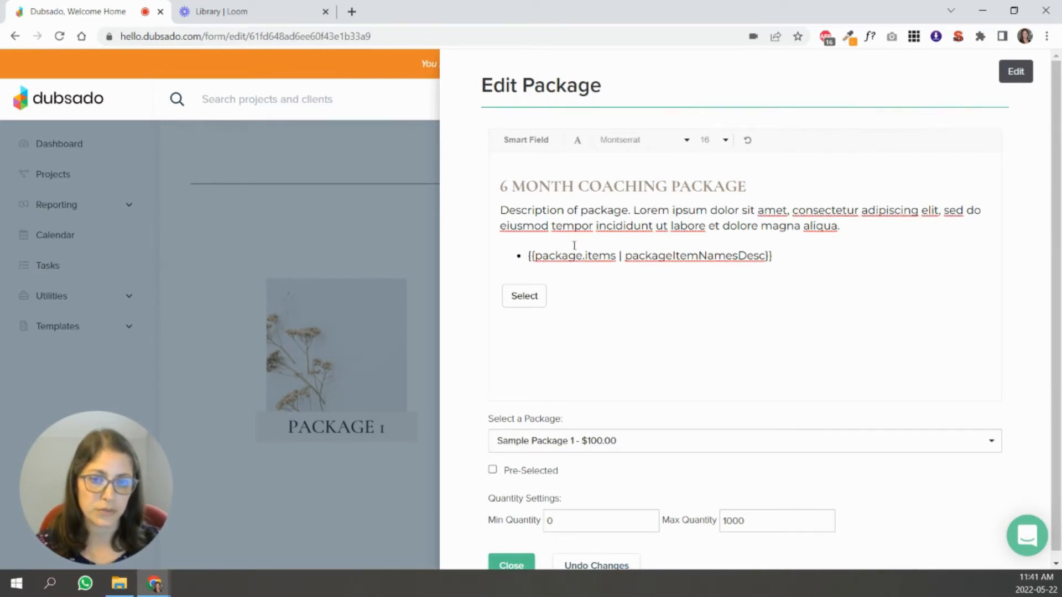
left_click(526, 140)
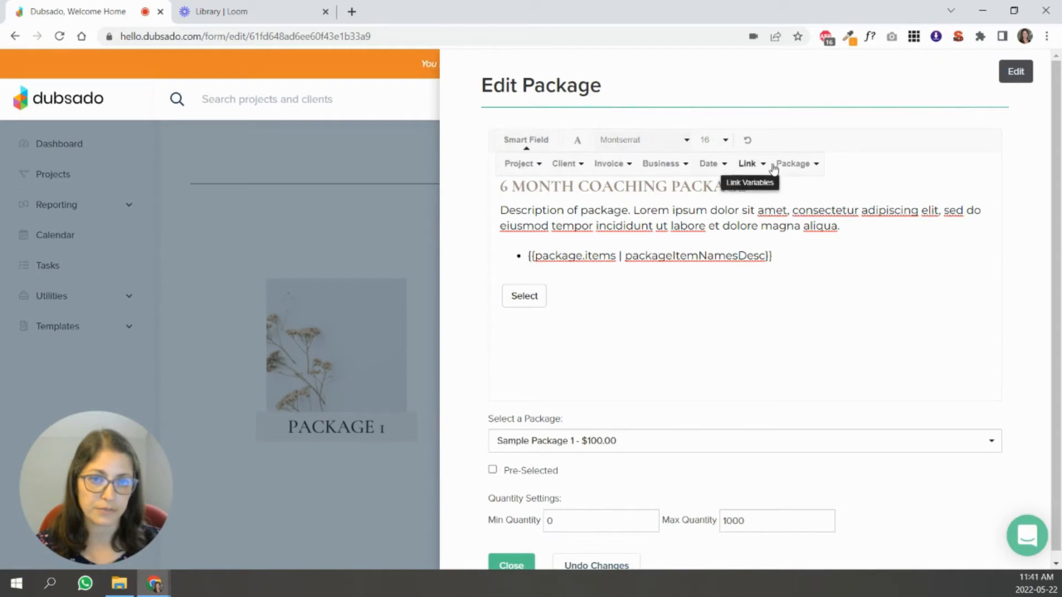
left_click(792, 164)
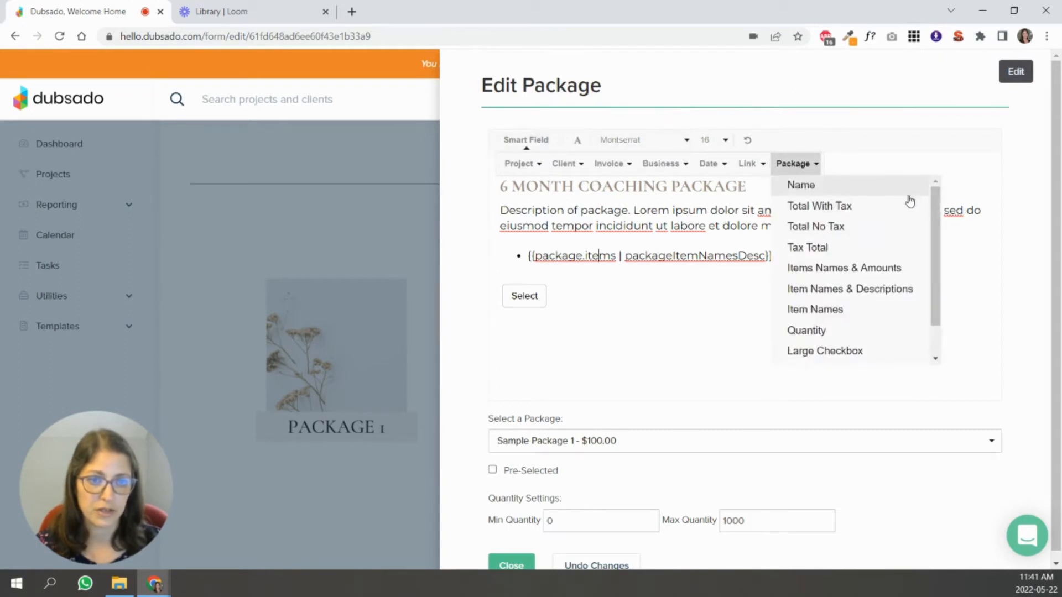
scroll(927, 315, "down", 2)
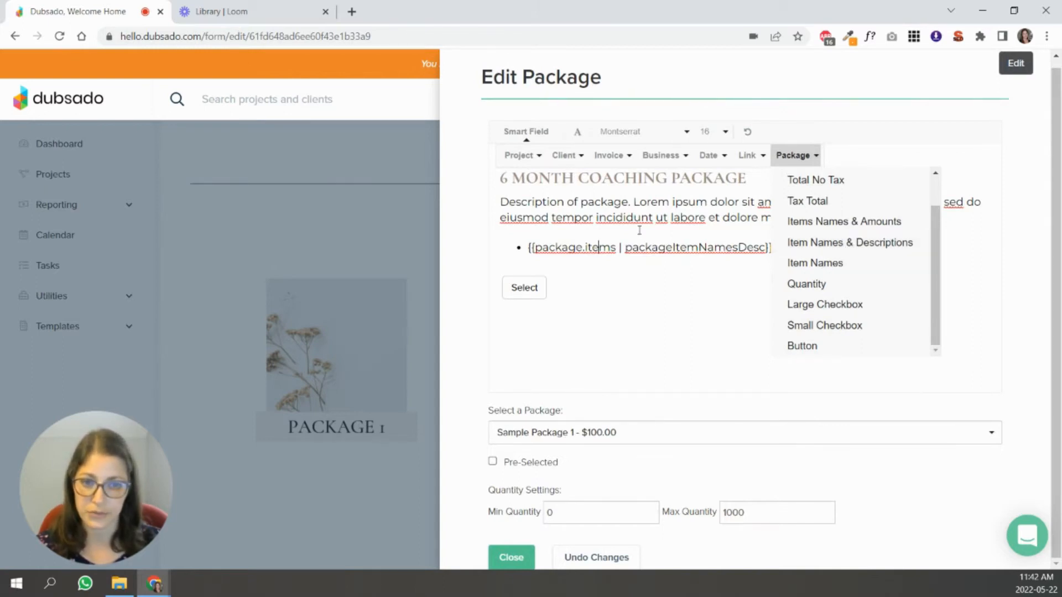
left_click(474, 368)
Link the retitled description block to 6 Month Coaching Package - $2,000.00 and close the package editor.
left_click(993, 442)
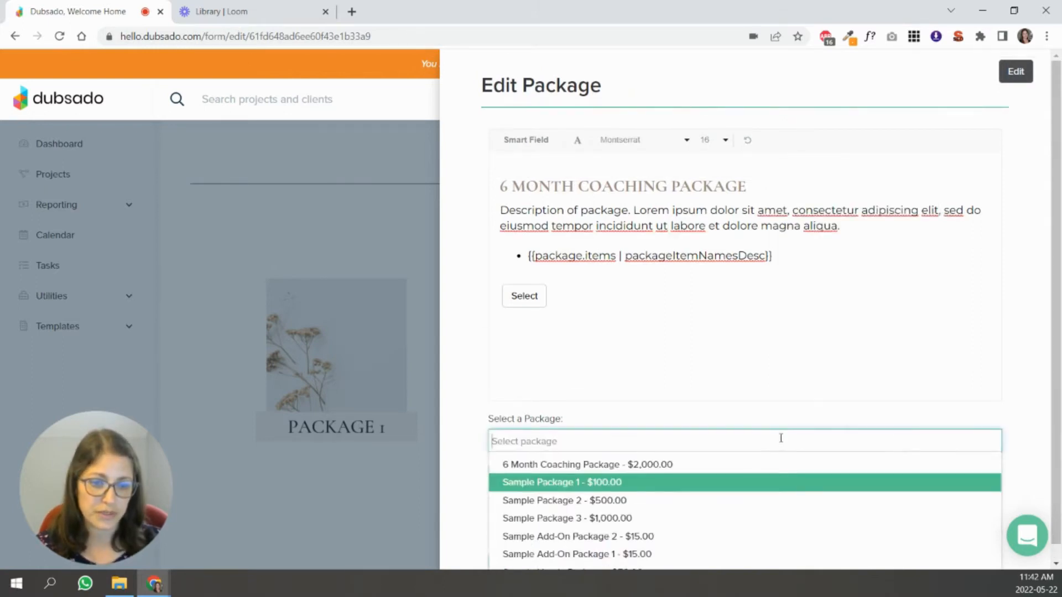
left_click(625, 470)
left_click(512, 561)
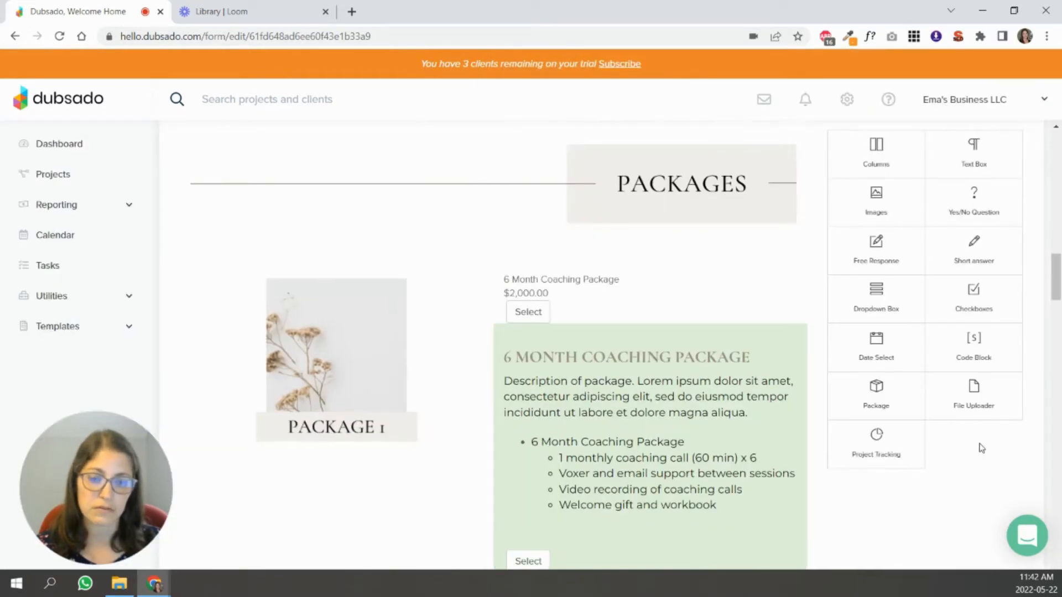
Delete the separate 6 Month Coaching Package element above the green description block in the Packages section.
scroll(758, 415, "down", 2)
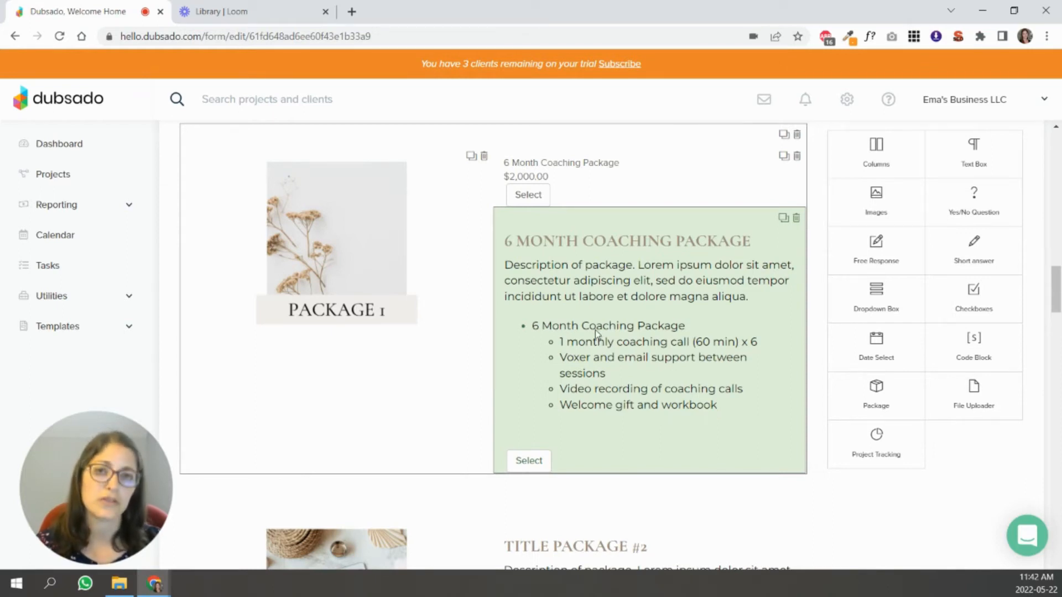
scroll(596, 334, "up", 4)
scroll(545, 360, "down", 15)
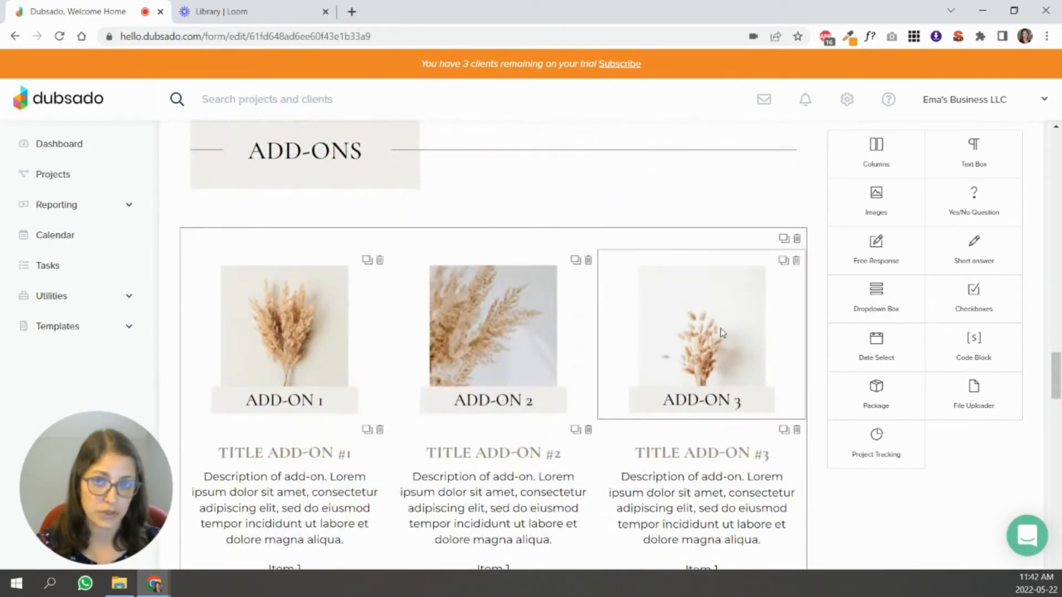
scroll(713, 331, "down", 20)
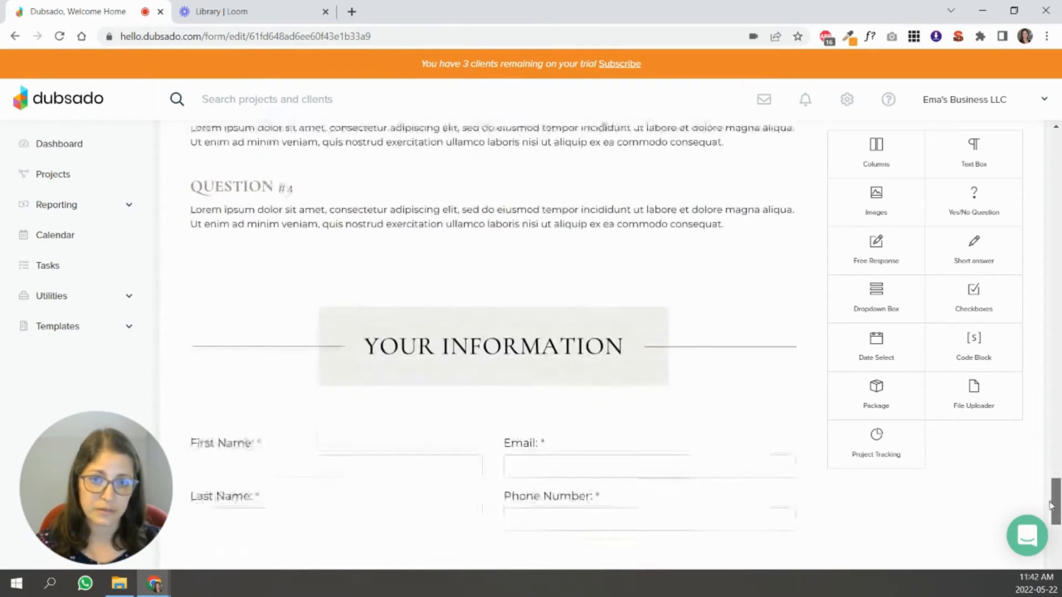
mouse_move(1046, 515)
left_mouse_down()
mouse_move(1044, 465)
mouse_move(1046, 527)
left_mouse_up()
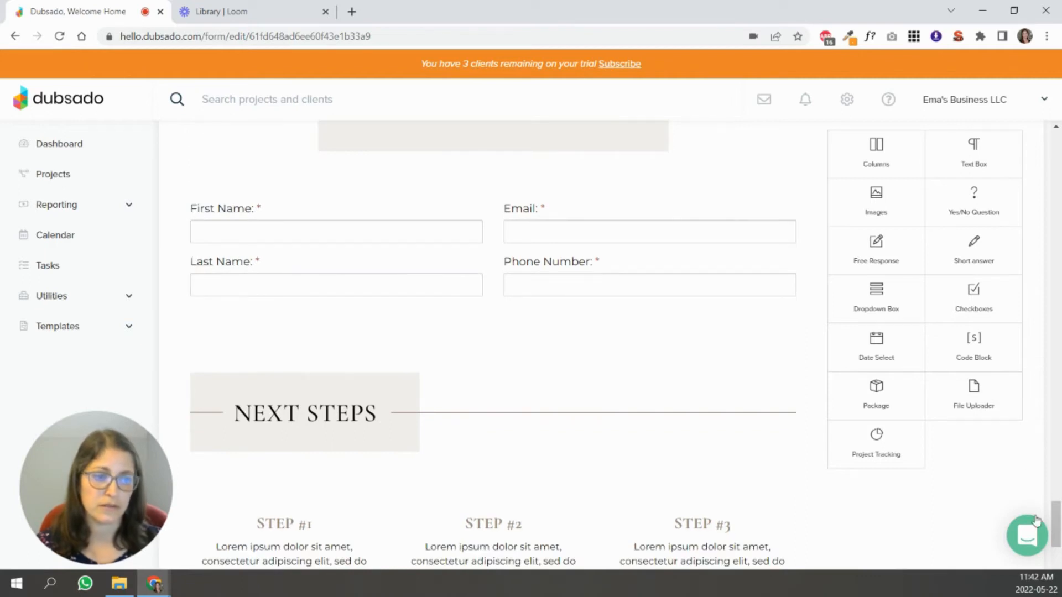
left_click_drag(1059, 515, 1057, 283)
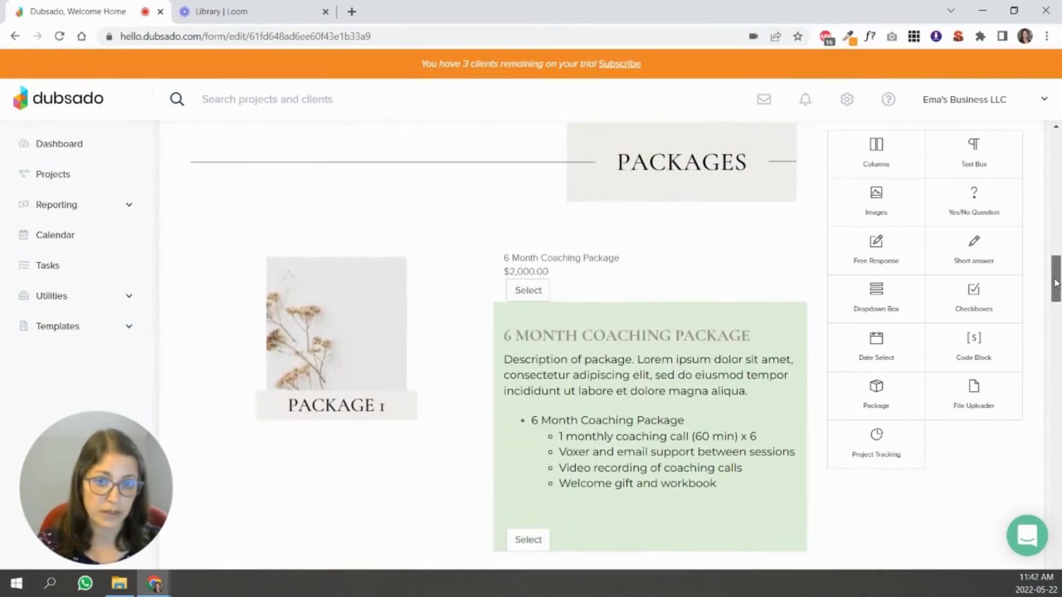
left_click(794, 277)
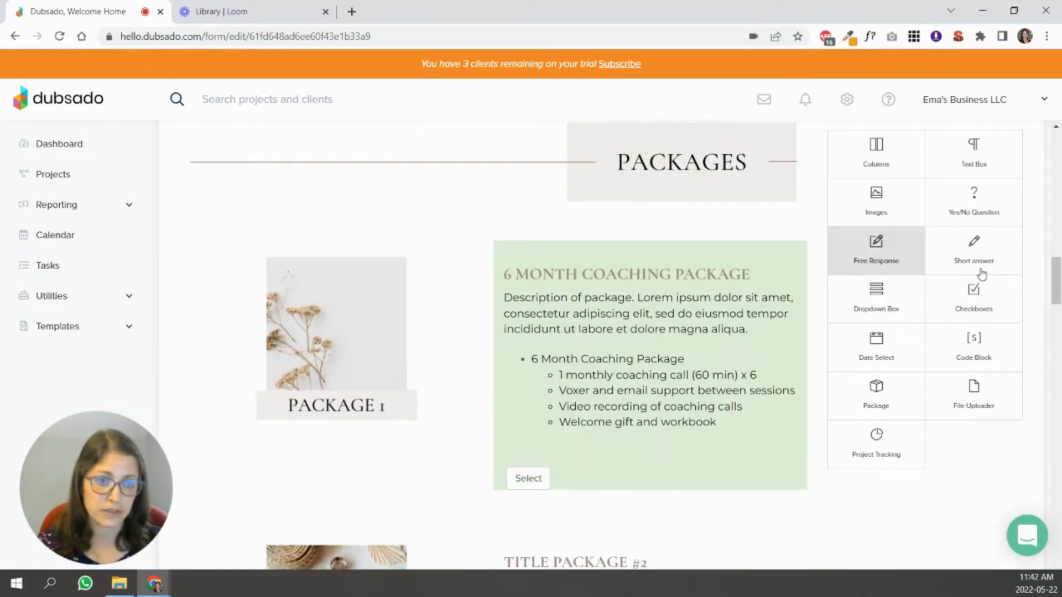
In the proposal form's settings, enable Show Contract and select Coaching Contract as its contract.
left_click_drag(1056, 279, 1056, 145)
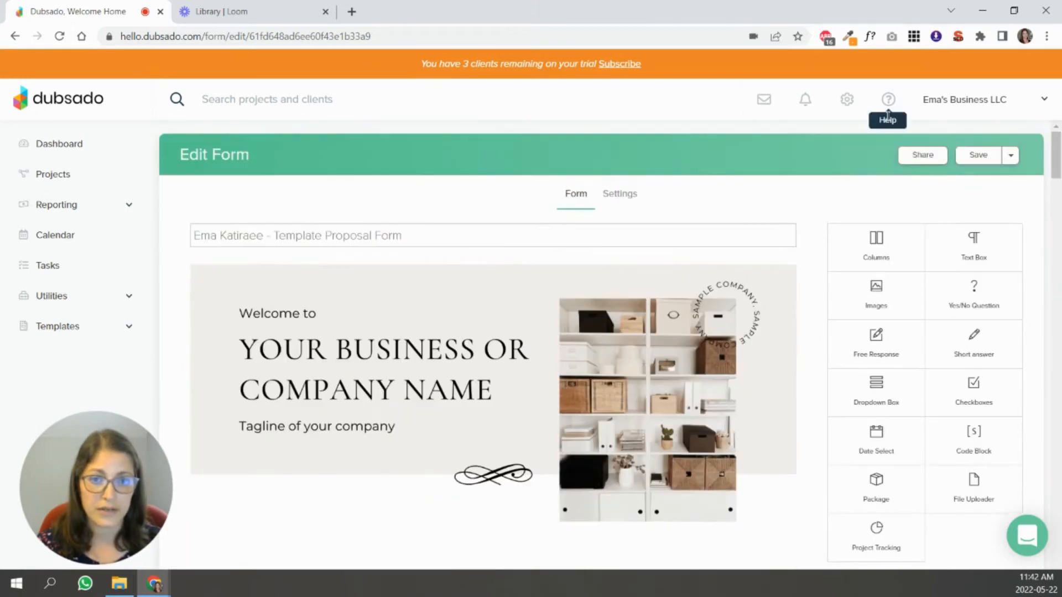
left_click(622, 195)
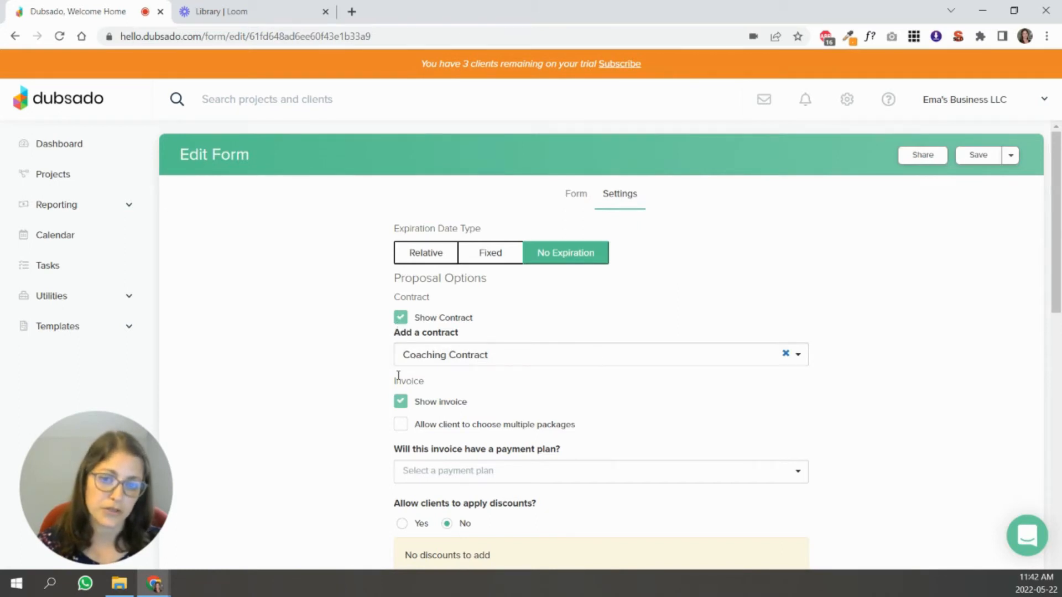
left_click(405, 324)
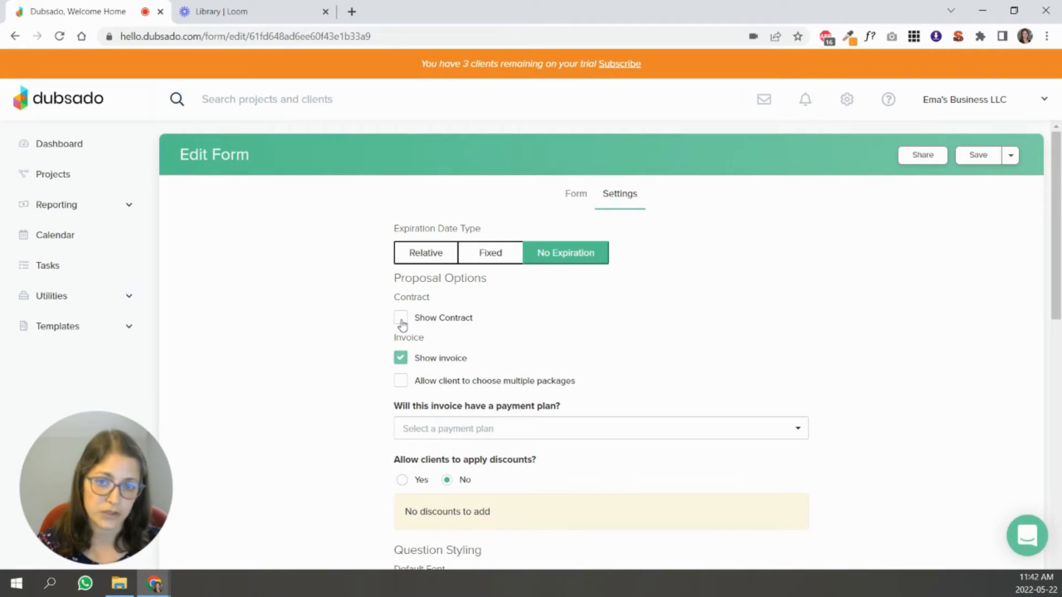
left_click(402, 326)
left_click(469, 354)
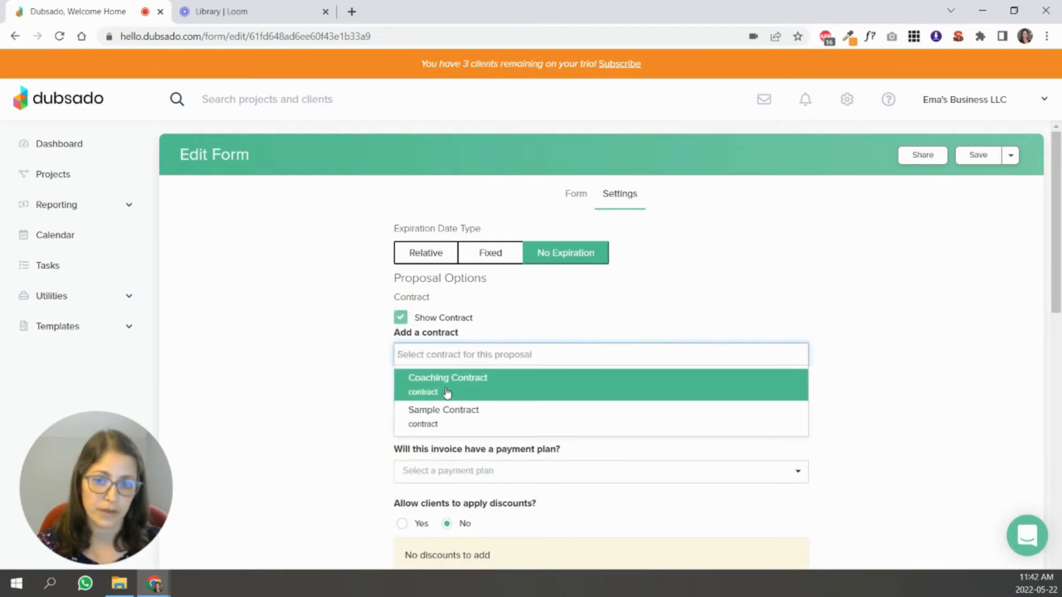
left_click(448, 392)
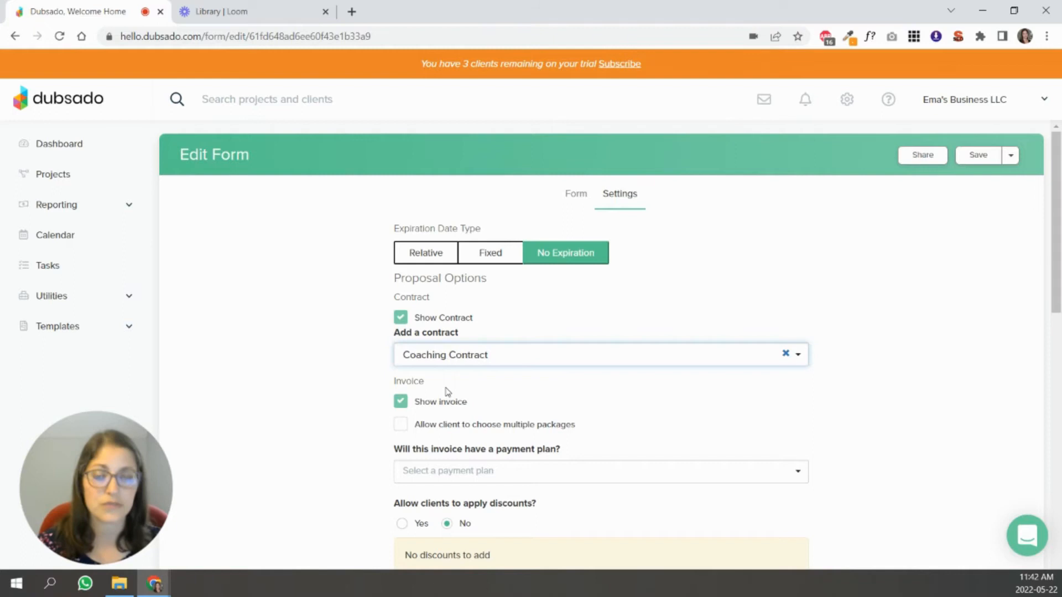
Keep Show invoice enabled for the proposal and save the form.
left_click(402, 404)
left_click(403, 404)
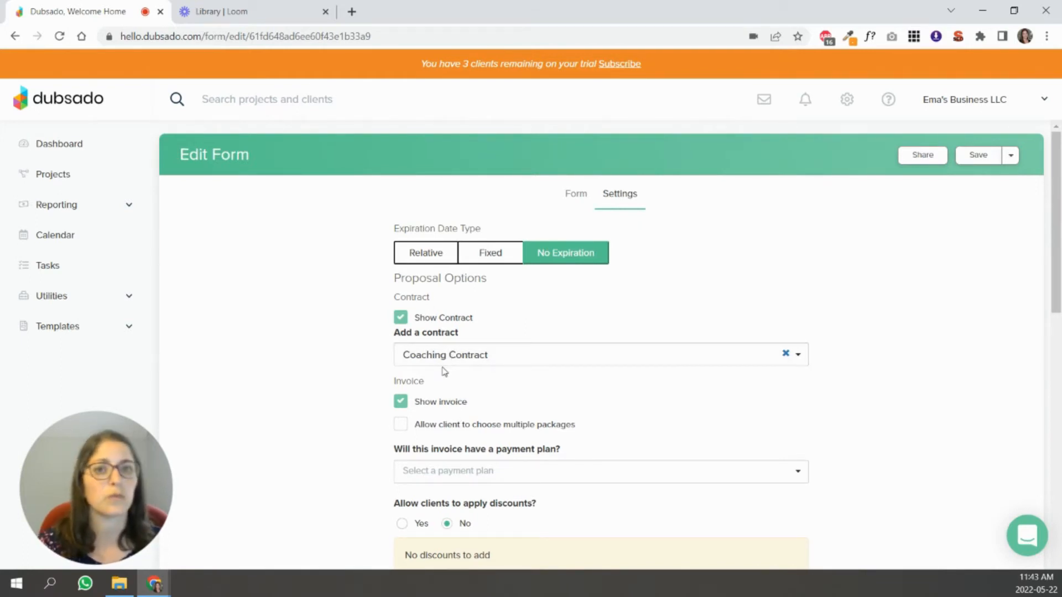
left_click(993, 159)
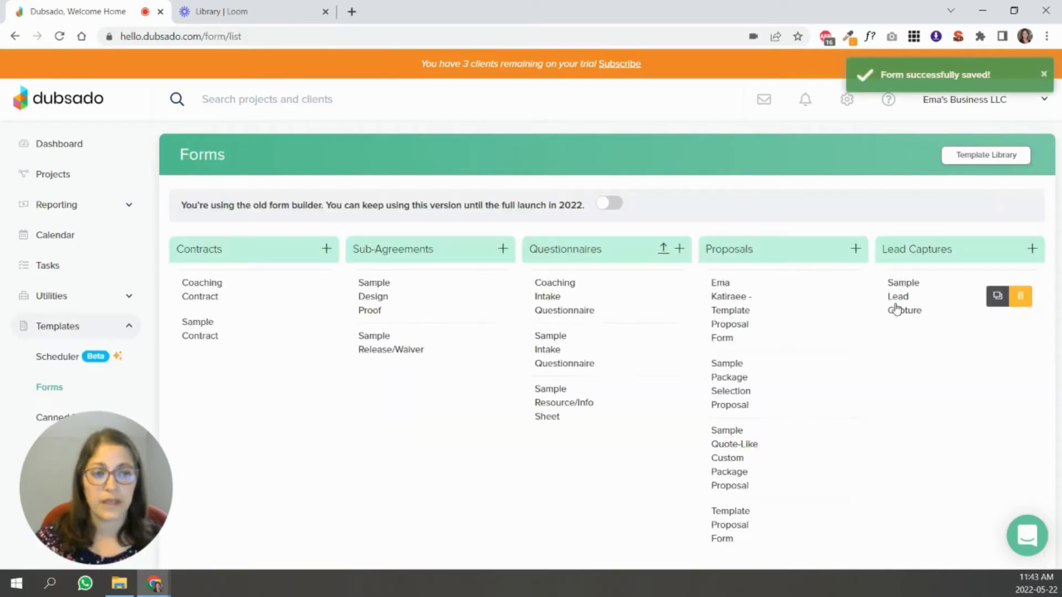
mouse_move(906, 306)
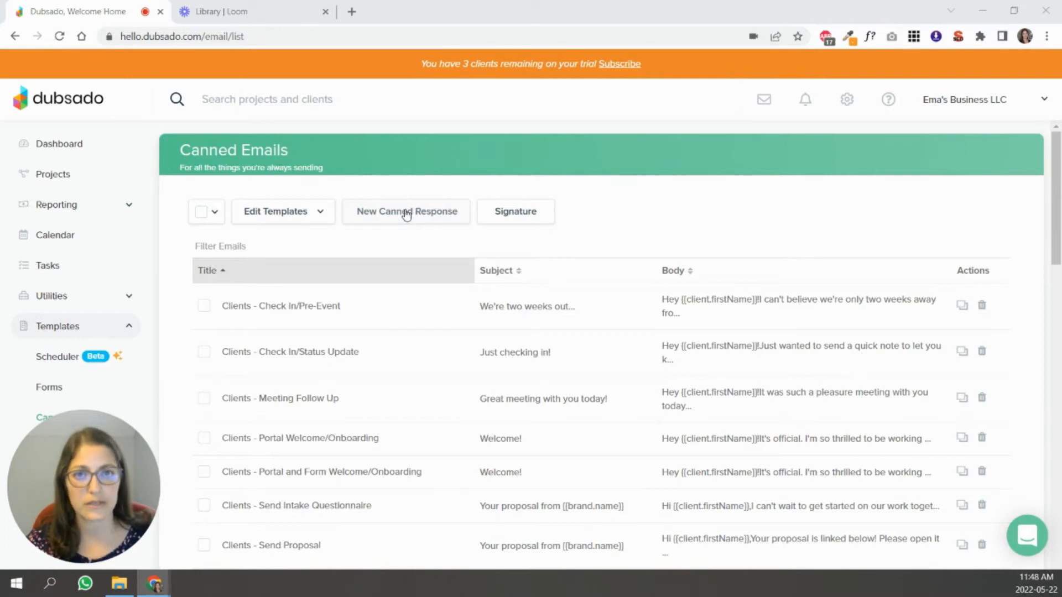
scroll(470, 277, "down", 8)
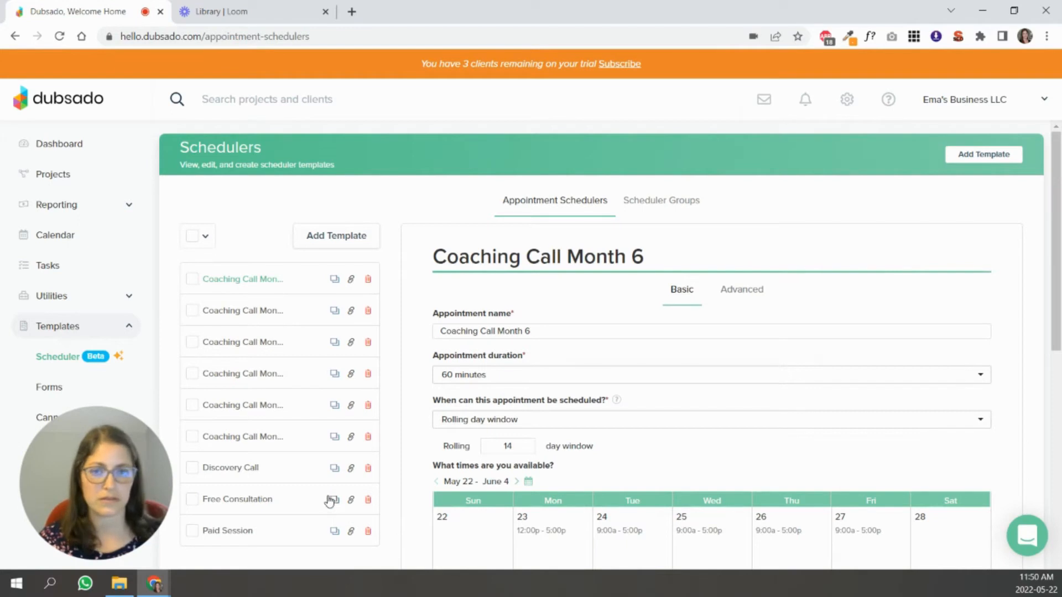
Open the Discovery Call scheduler template and set its appointment duration to 15 minutes.
left_click(233, 468)
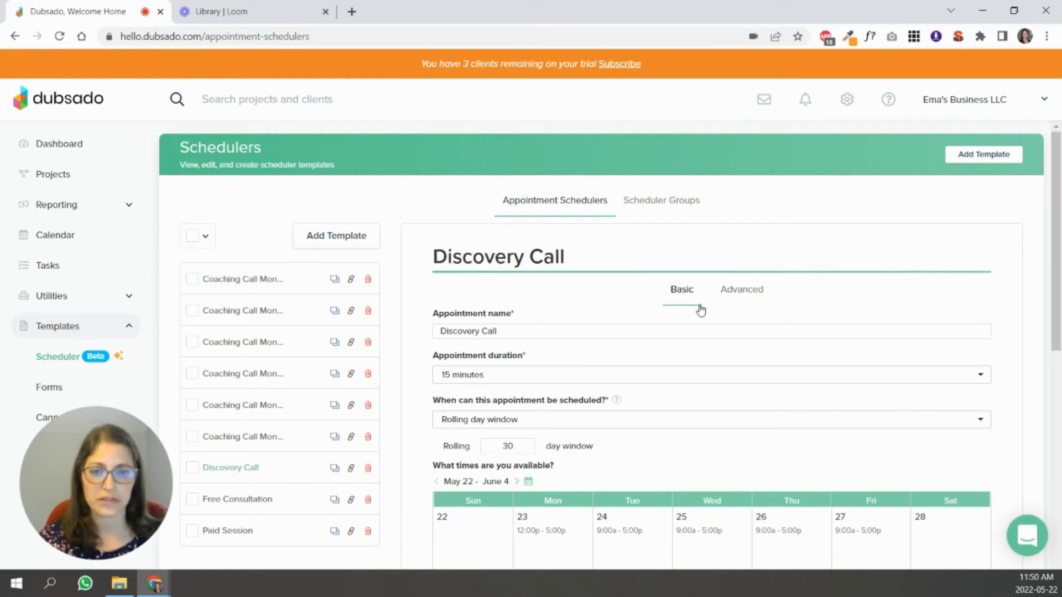
left_click_drag(525, 335, 416, 343)
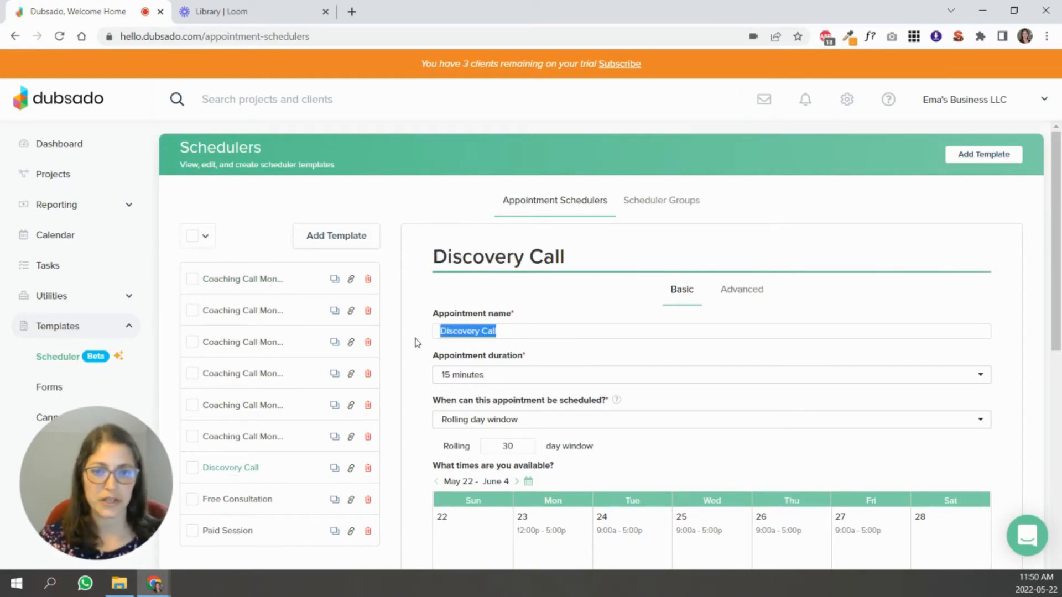
left_click(501, 375)
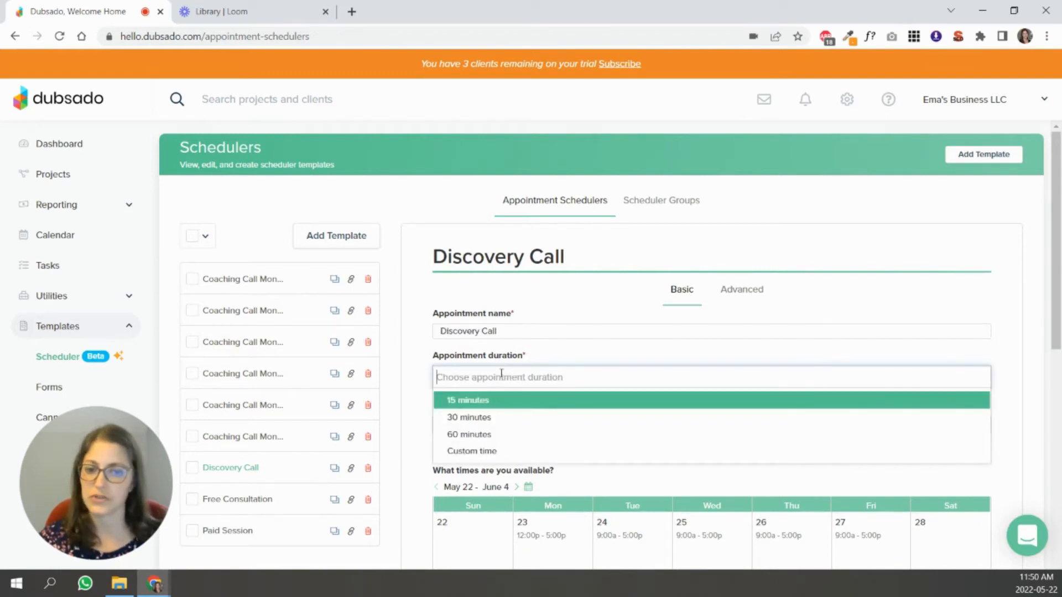
left_click(475, 401)
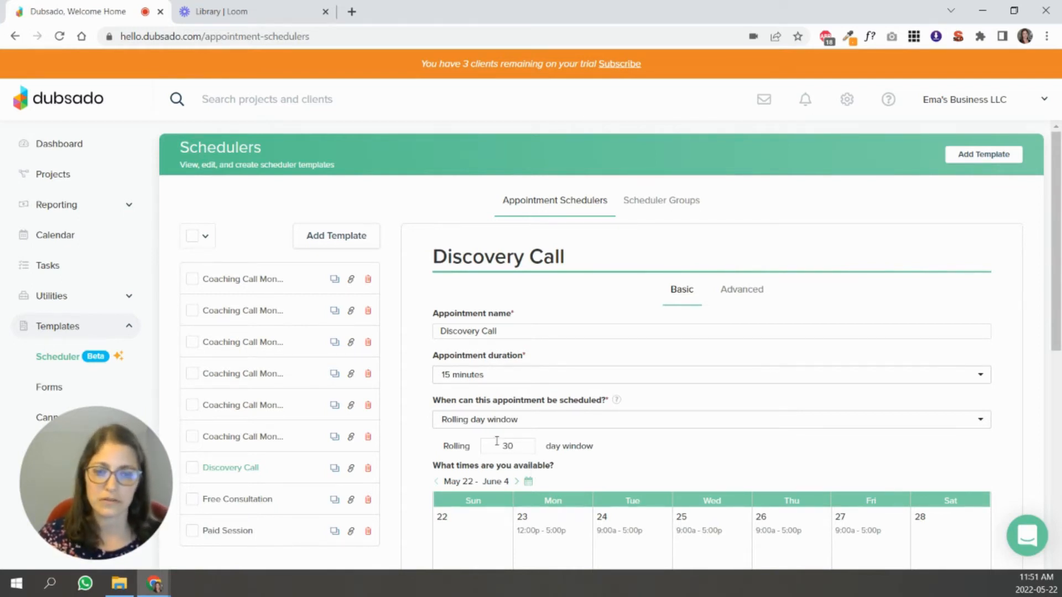
left_click_drag(502, 445, 557, 446)
left_click(773, 460)
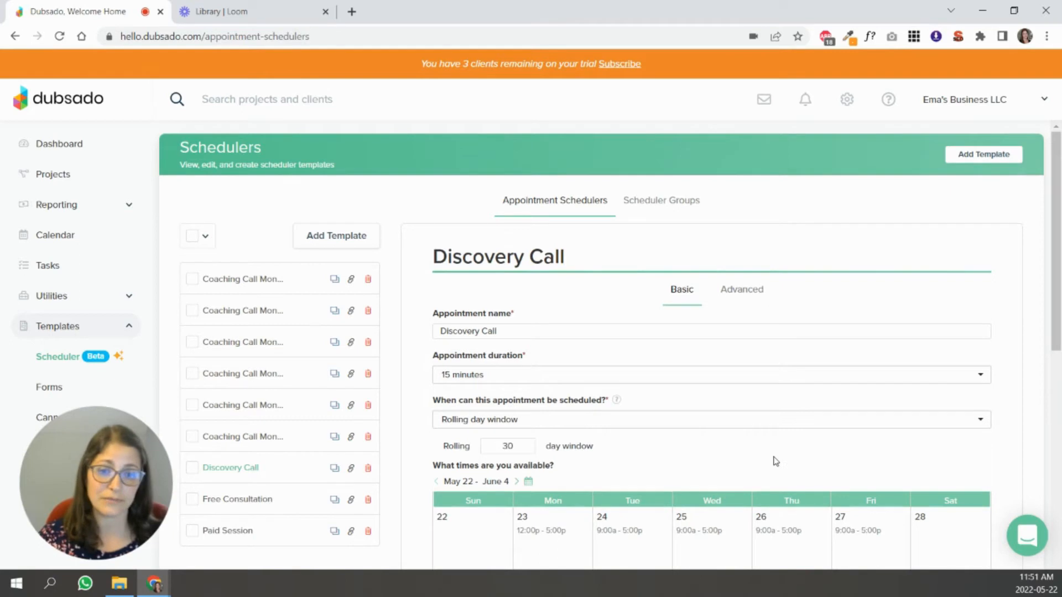
Remove the 9:00 AM - 5:00 PM slot from all Tuesdays in the Discovery Call's availability.
scroll(773, 459, "down", 5)
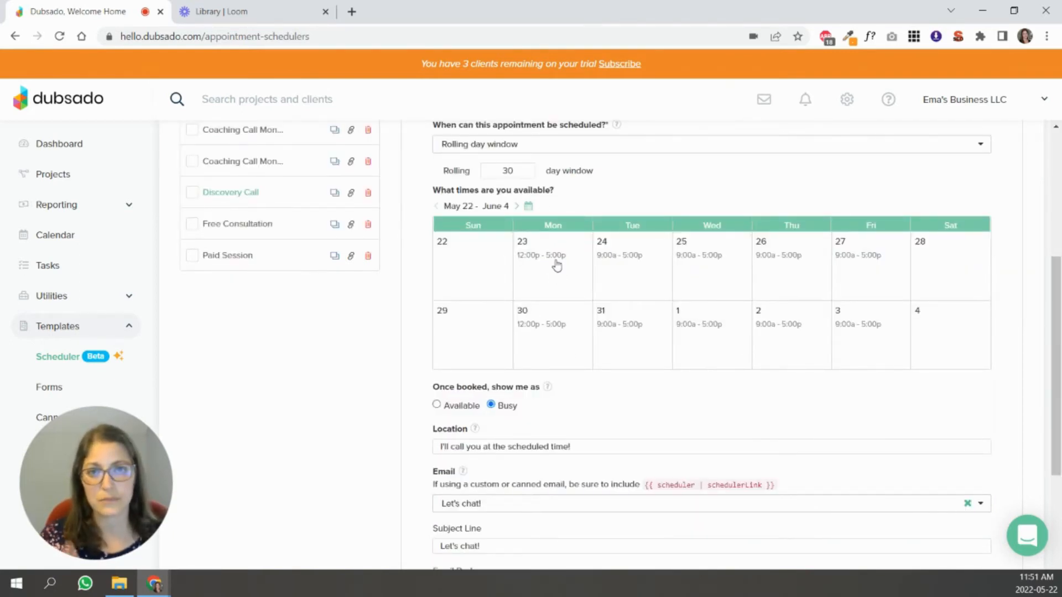
scroll(555, 313, "up", 3)
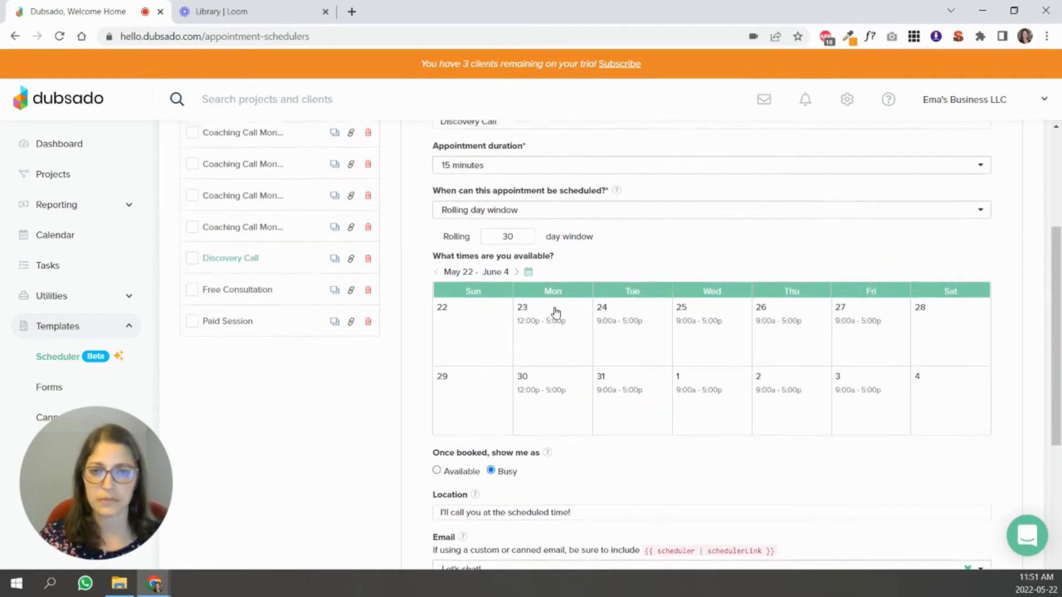
scroll(556, 312, "down", 2)
scroll(554, 304, "up", 1)
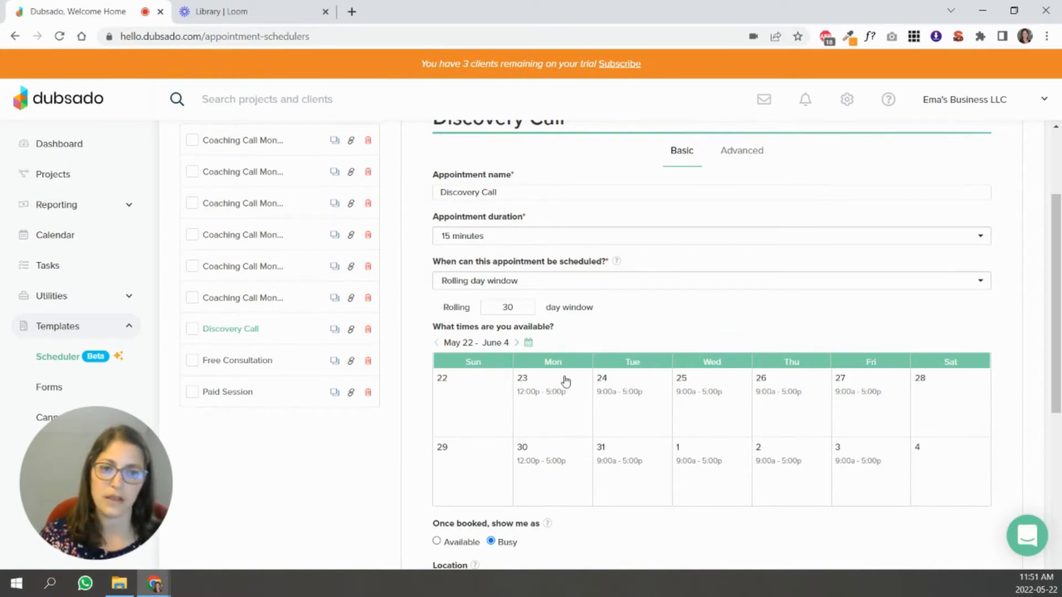
left_click(622, 404)
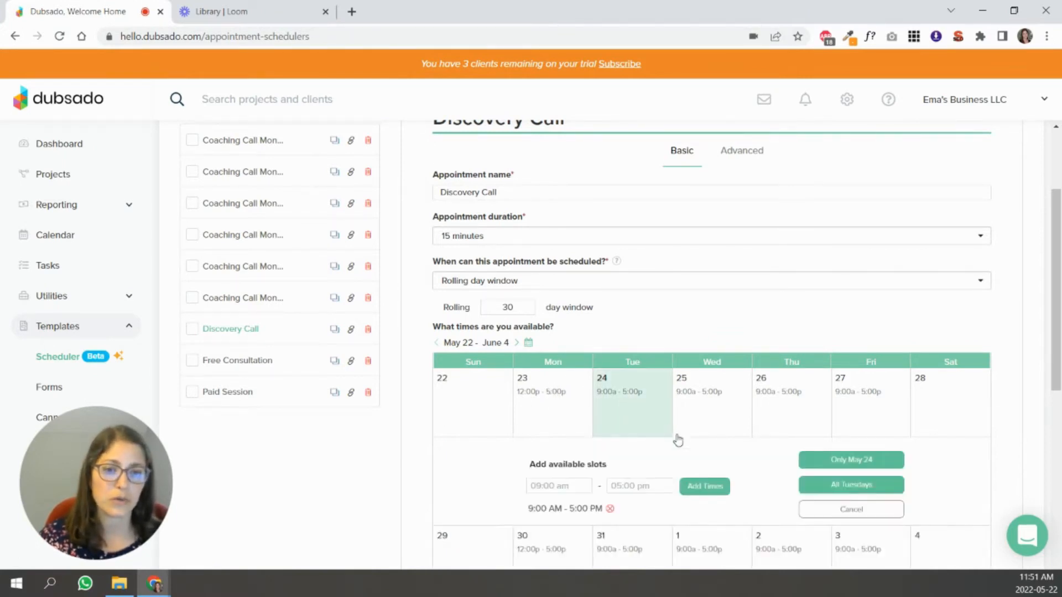
left_click(610, 509)
left_click(849, 489)
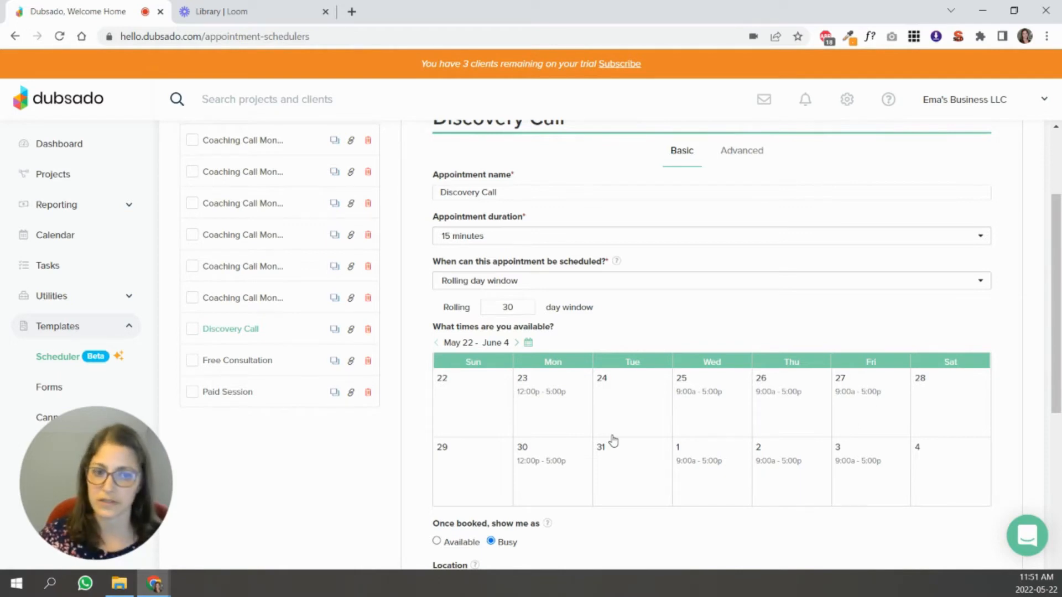
Review the Discovery Call's location, email and advanced settings for advance notice, buffer time, increments and appointment limits.
scroll(613, 441, "down", 6)
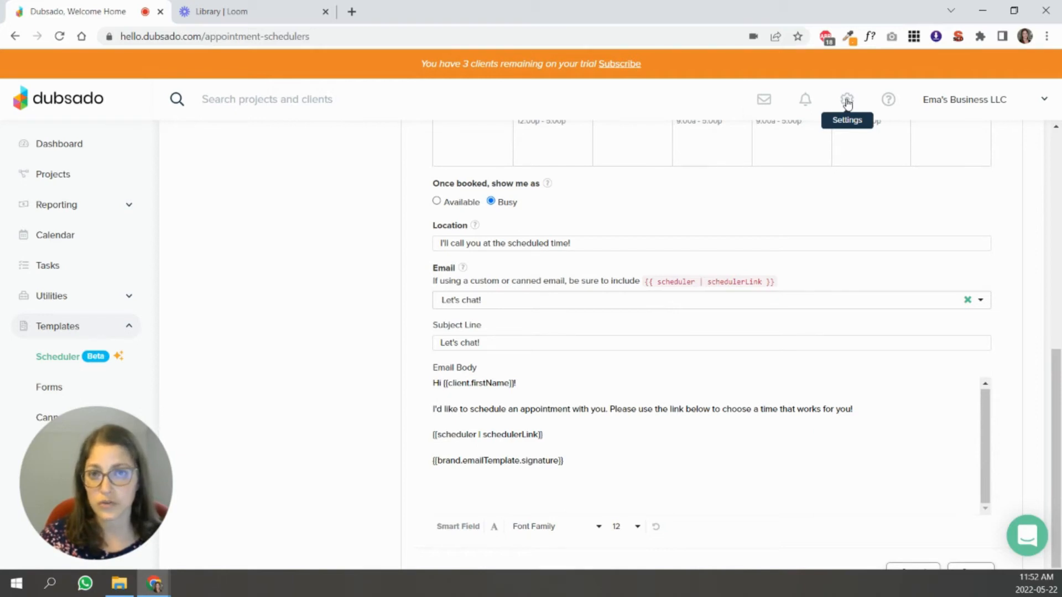
left_click_drag(438, 243, 602, 242)
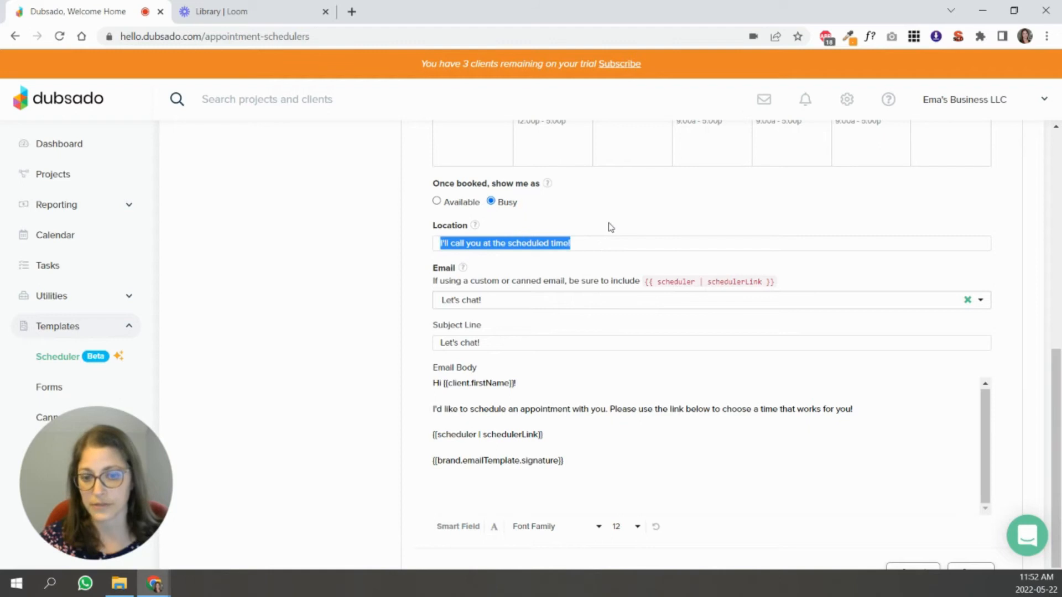
scroll(639, 240, "up", 7)
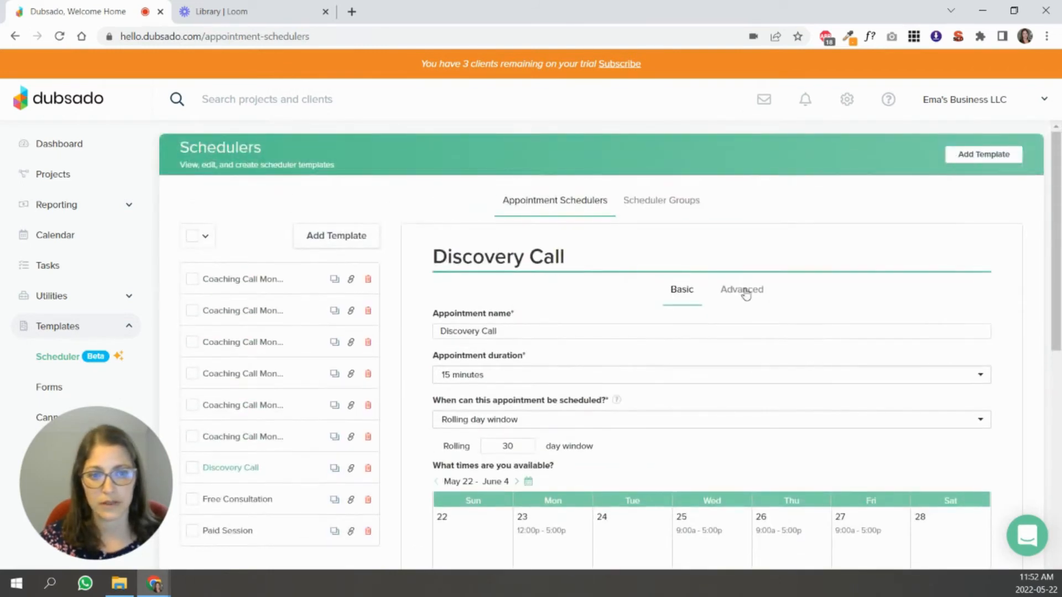
left_click(746, 294)
scroll(708, 282, "down", 3)
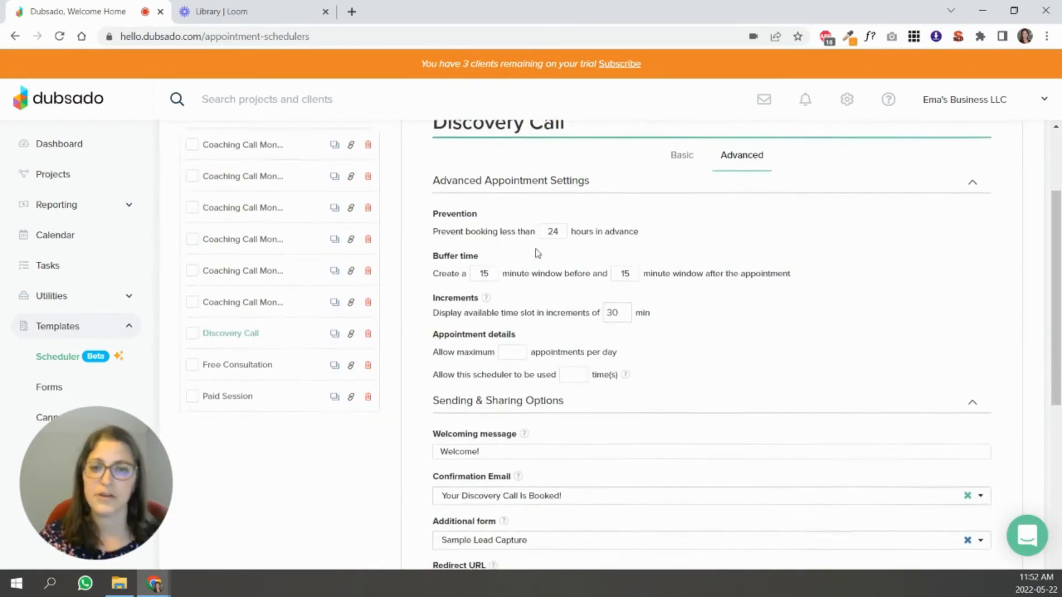
left_click_drag(545, 229, 563, 230)
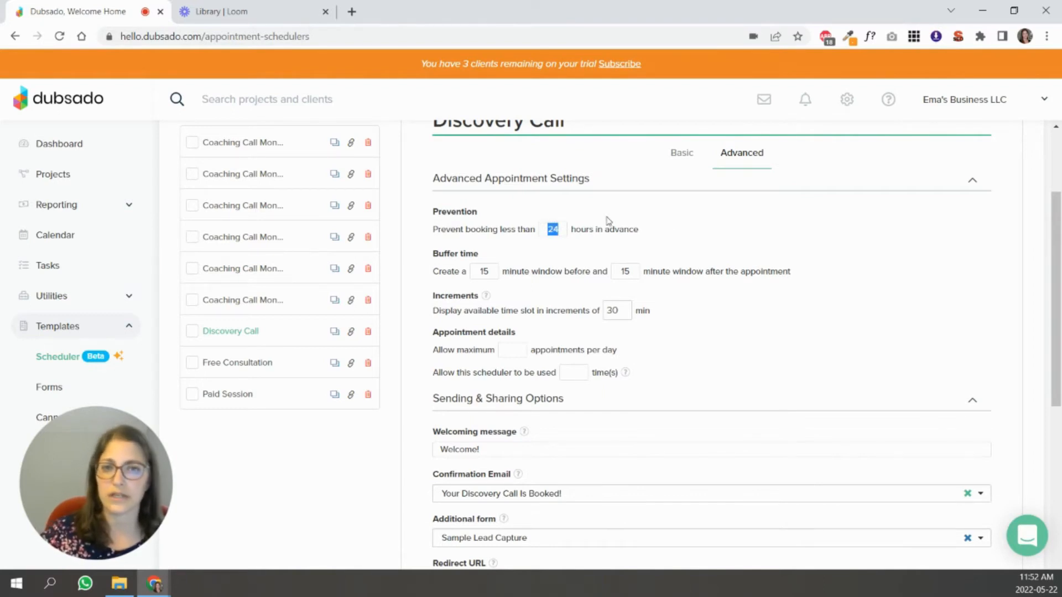
left_click(727, 239)
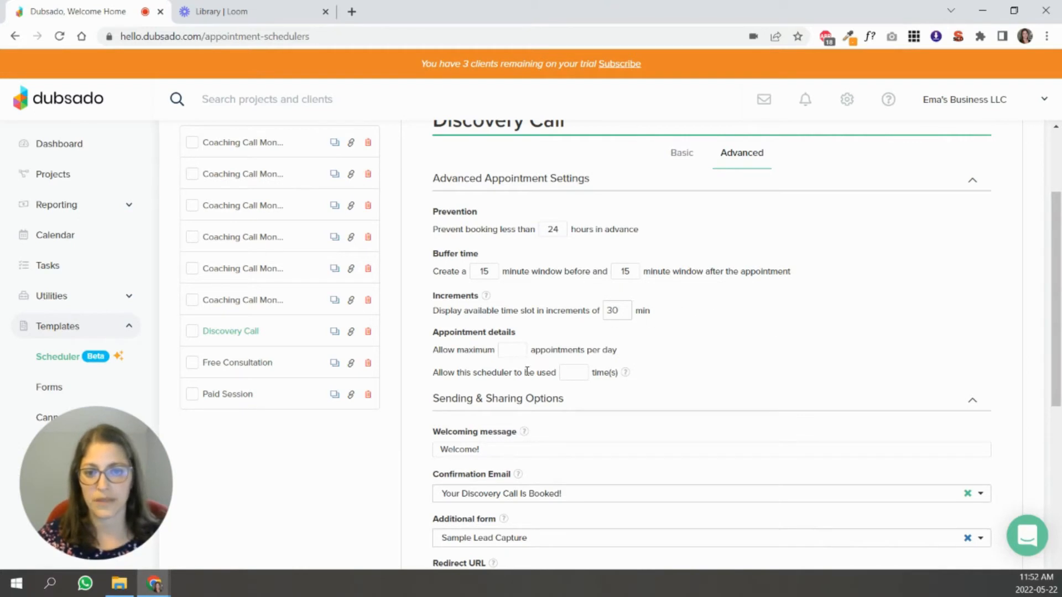
left_click(511, 350)
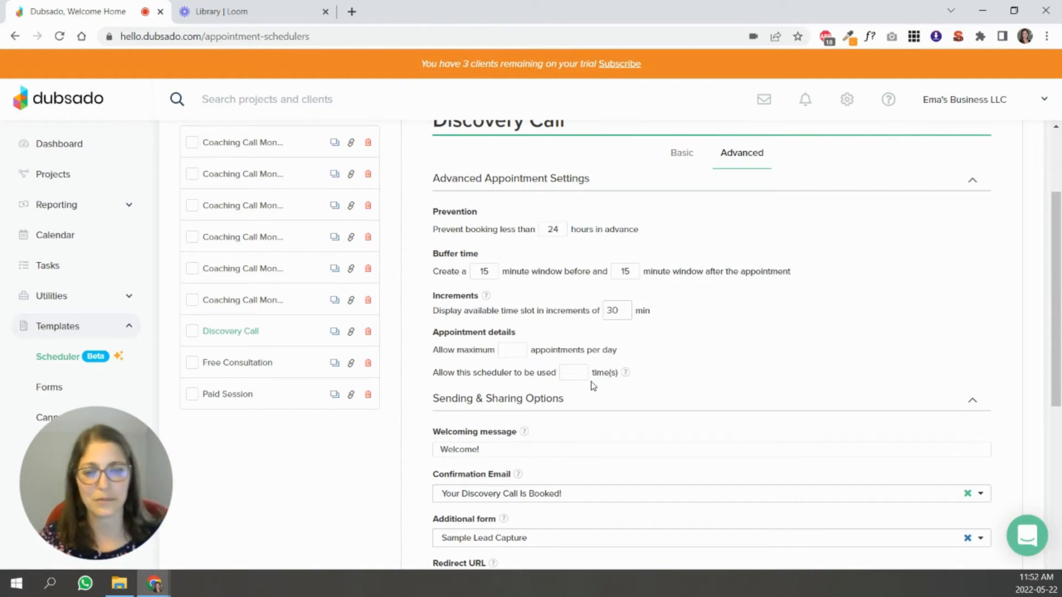
Choose the "Coaching | 01 Inquiry | 01 | Discovery Call Confirmation" canned response as the Discovery Call's confirmation email.
scroll(788, 330, "down", 3)
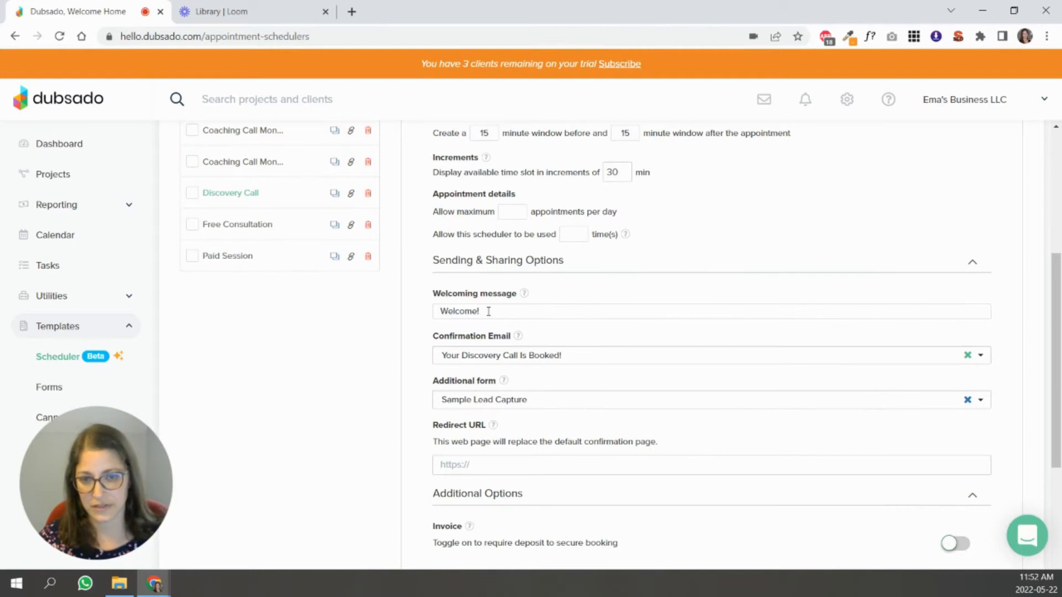
left_click(532, 359)
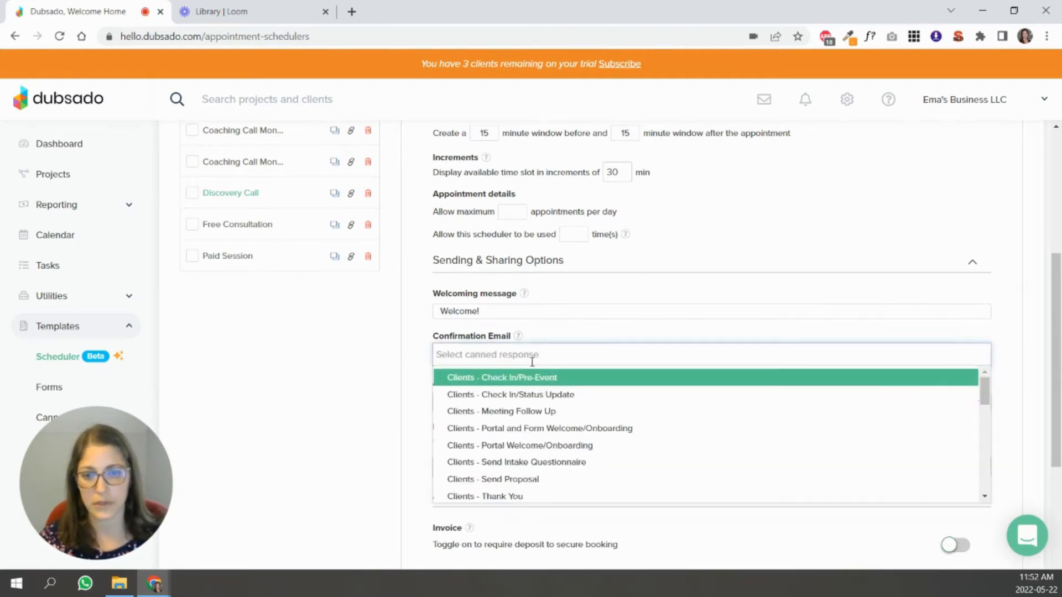
scroll(508, 414, "down", 3)
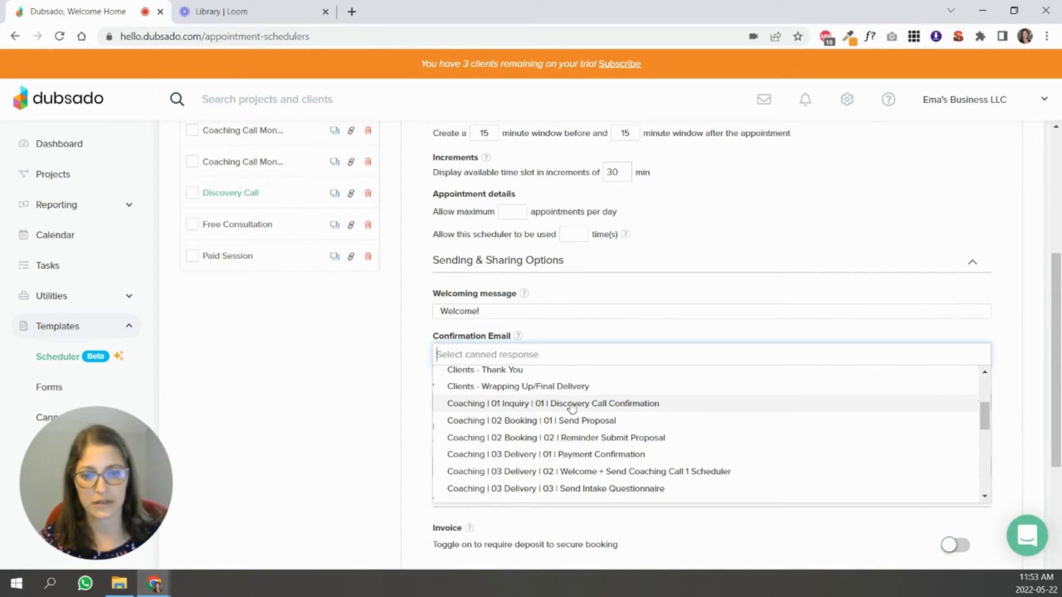
left_click(642, 407)
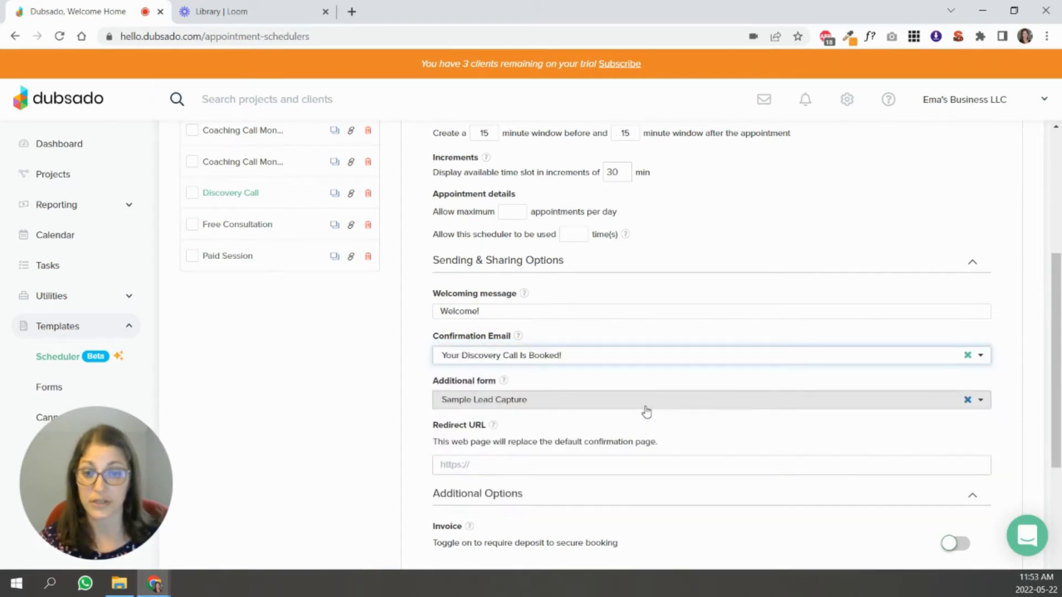
Clear the Discovery Call's additional form and select Sample Lead Capture for it again.
left_click(967, 399)
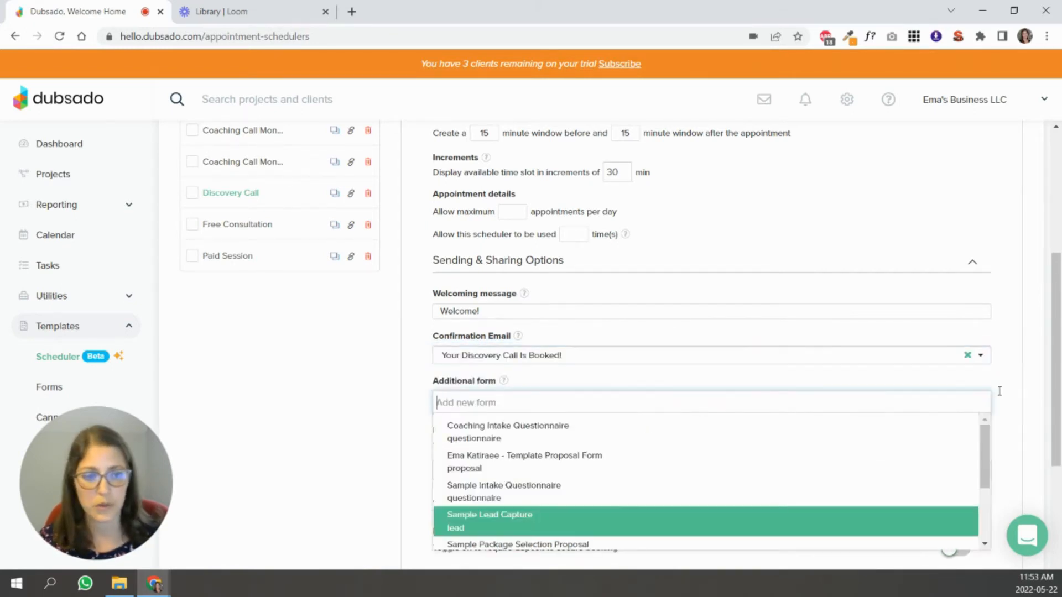
left_click(1021, 396)
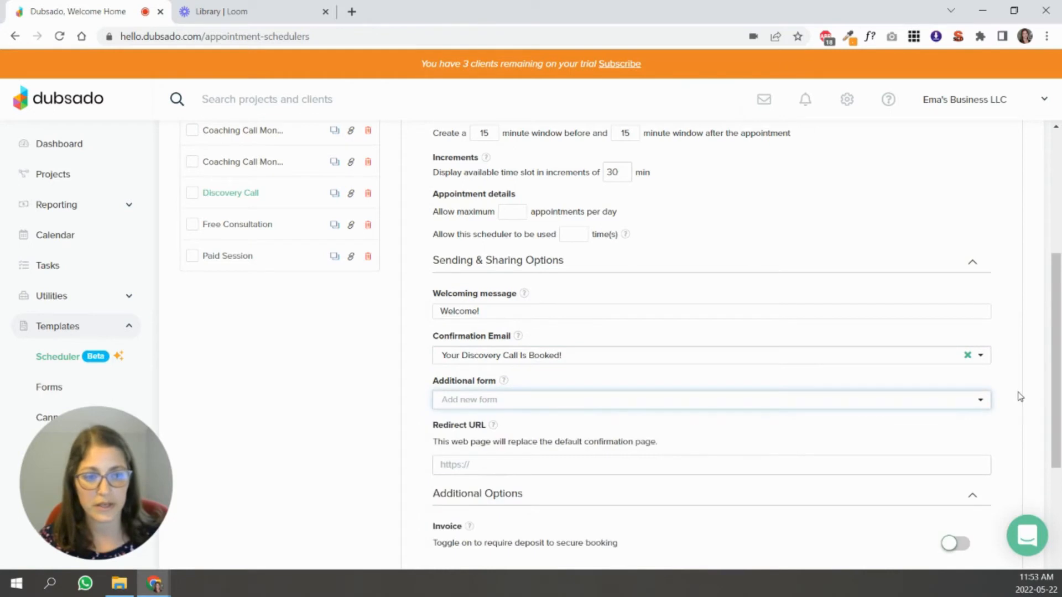
left_click(565, 398)
left_click(514, 522)
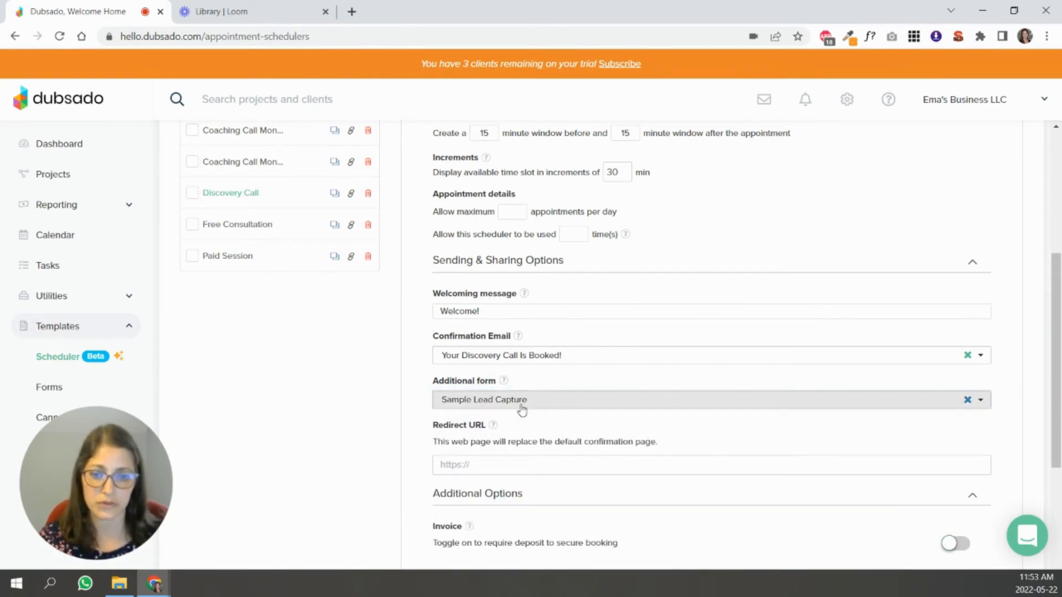
Add a reminder 72 hours before the Discovery Call using the "Scheduler - Appointment Reminder" email, and save the scheduler.
scroll(621, 413, "down", 3)
scroll(621, 414, "down", 1)
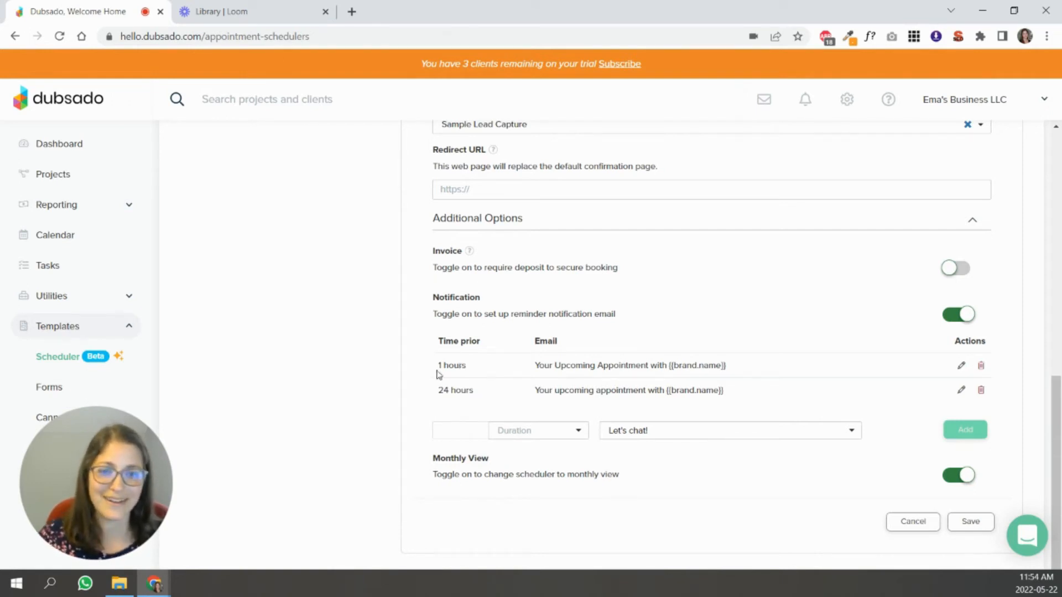
left_click(480, 430)
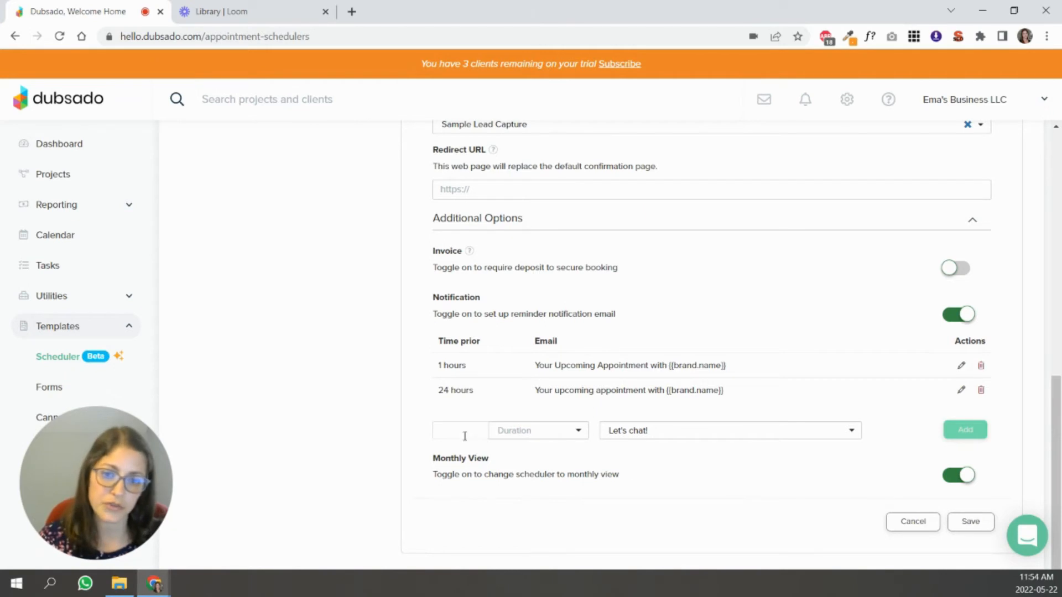
type("72")
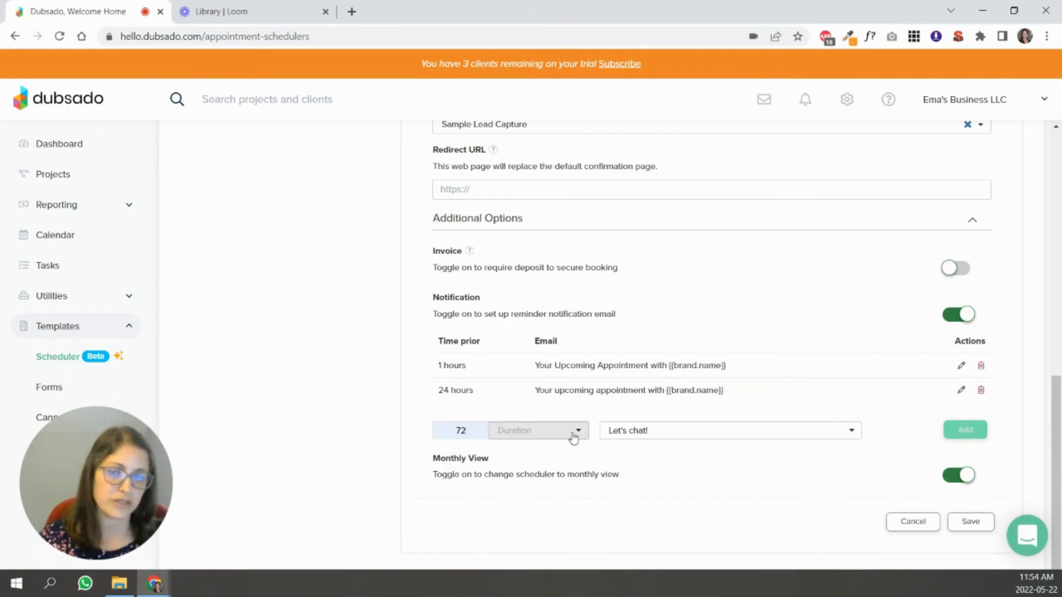
left_click(551, 434)
left_click(513, 477)
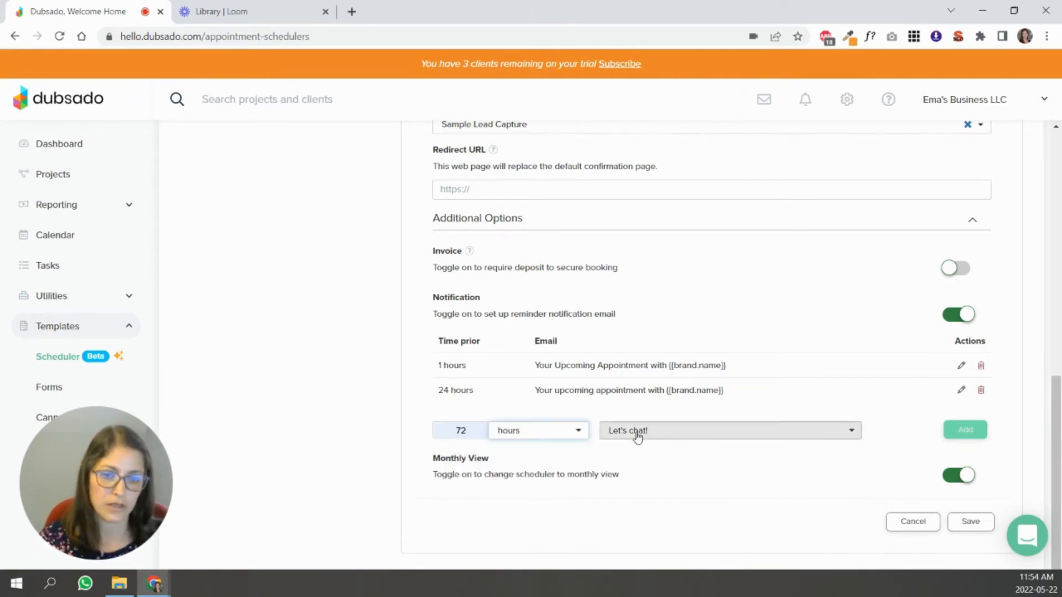
left_click(636, 432)
left_click_drag(854, 302, 856, 391)
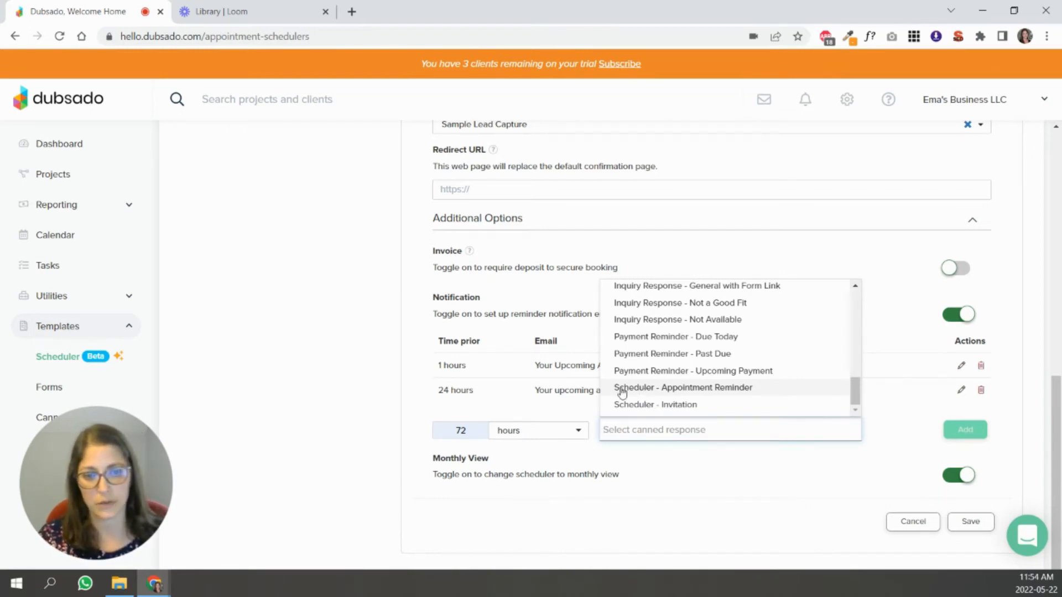
left_click(782, 390)
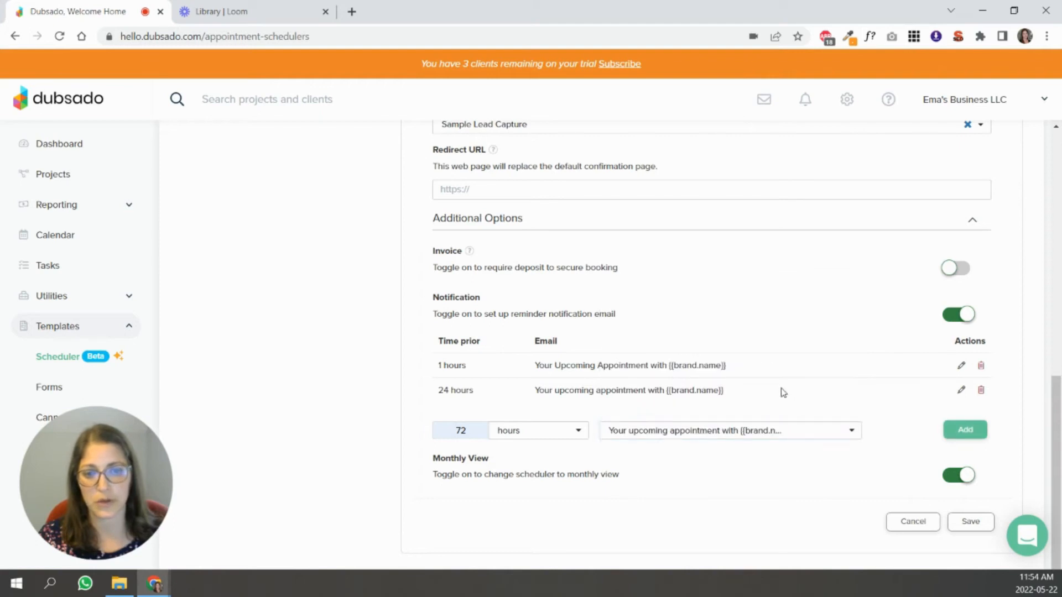
left_click(967, 435)
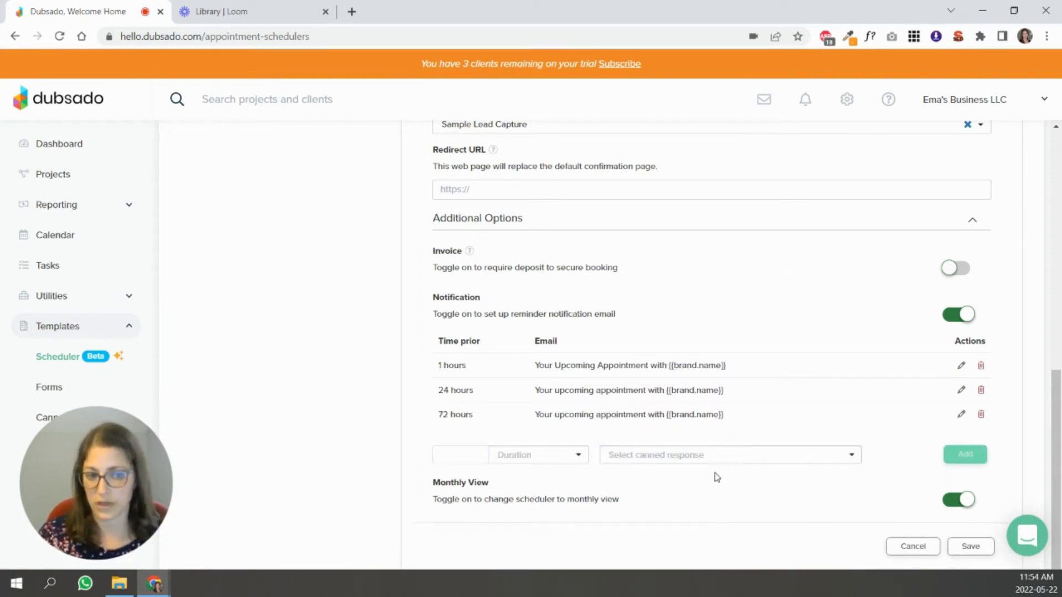
left_click(973, 544)
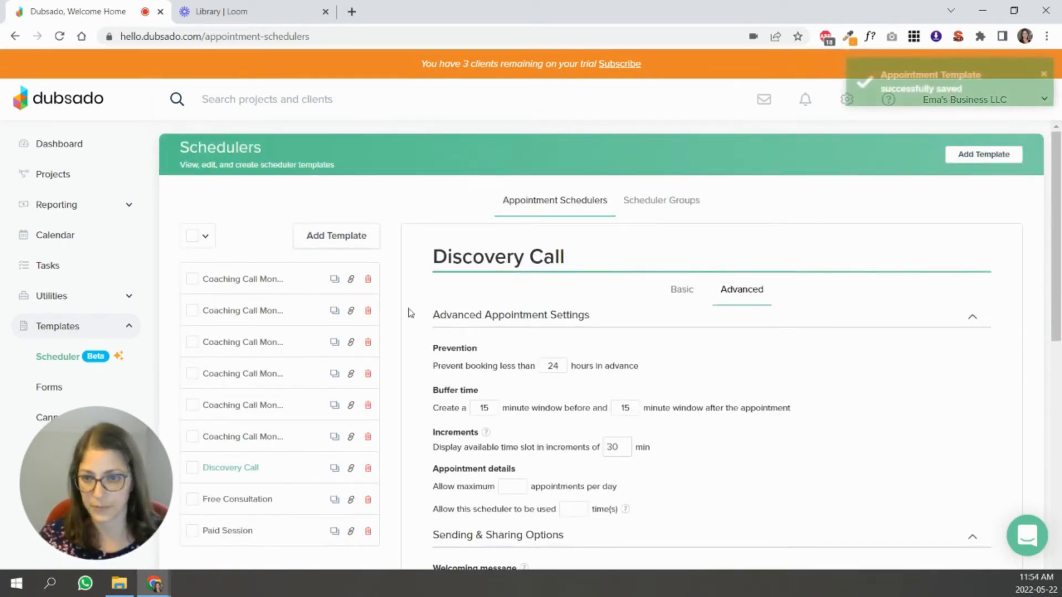
Open the Coaching Call Month 1 scheduler and set its appointment duration to a custom time of 60 minutes.
left_click(312, 443)
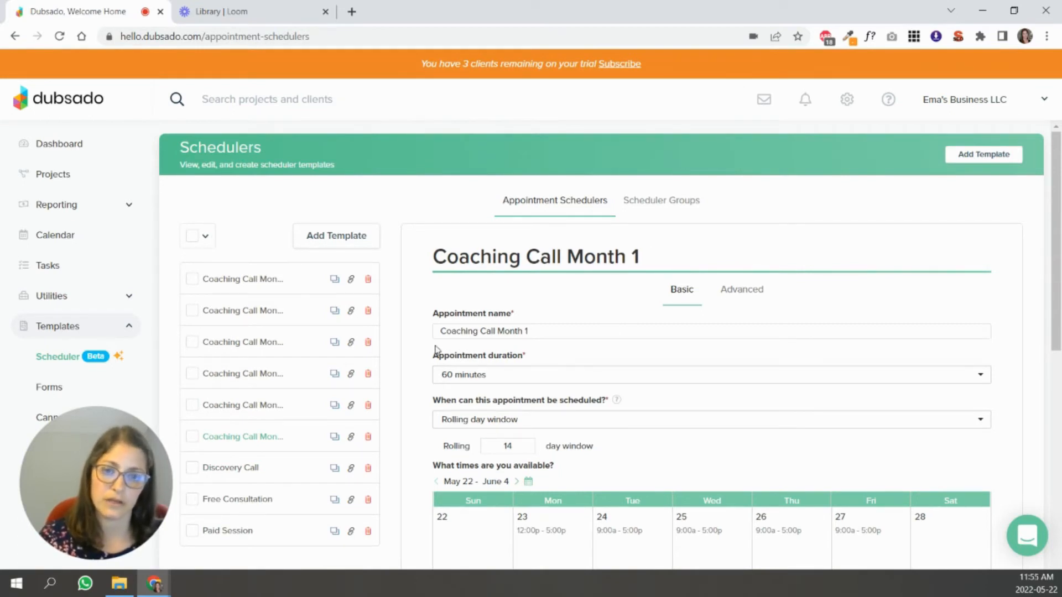
left_click(467, 379)
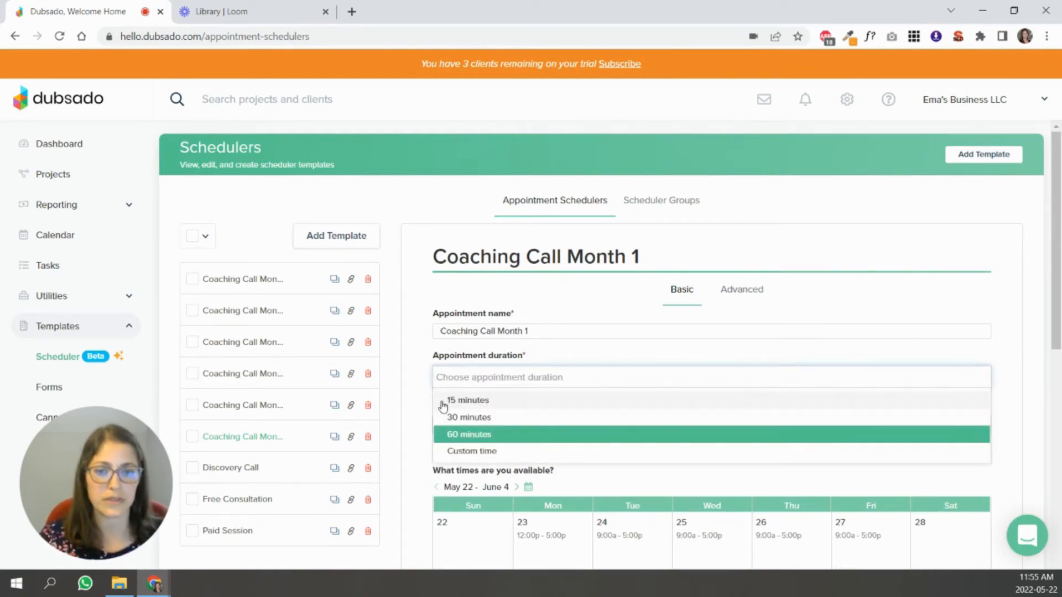
left_click(463, 454)
left_click_drag(471, 404, 454, 404)
type("50")
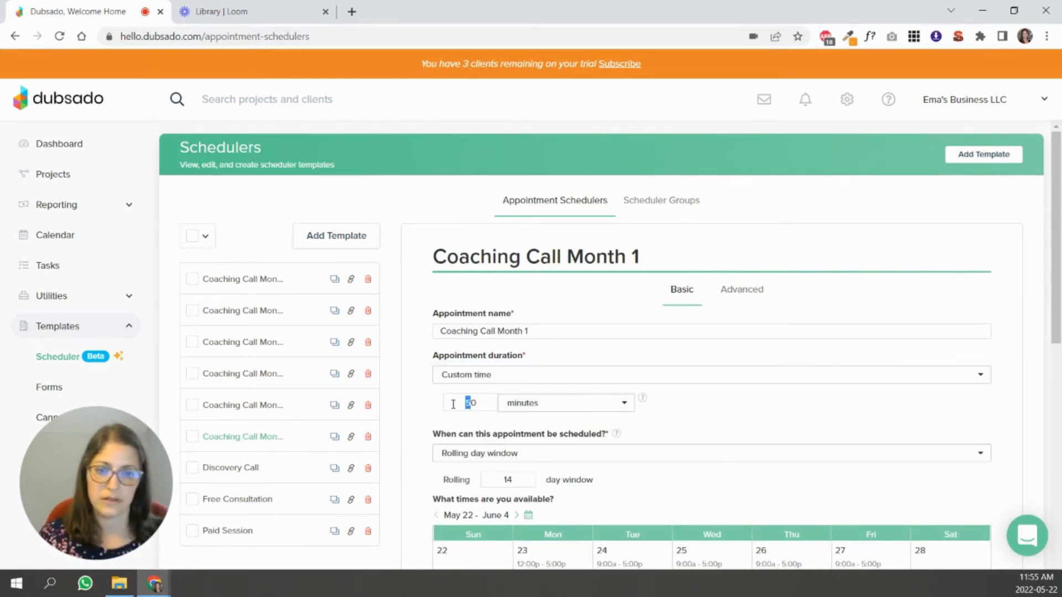
type("6")
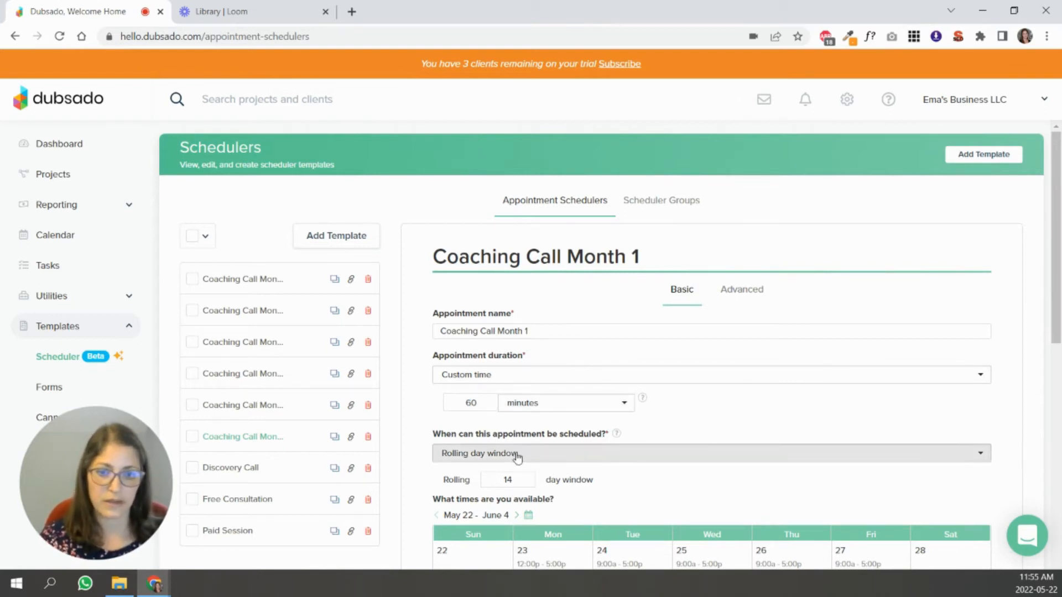
Set Coaching Call Month 1's rolling day window to 30 days and check its location text.
scroll(572, 391, "down", 3)
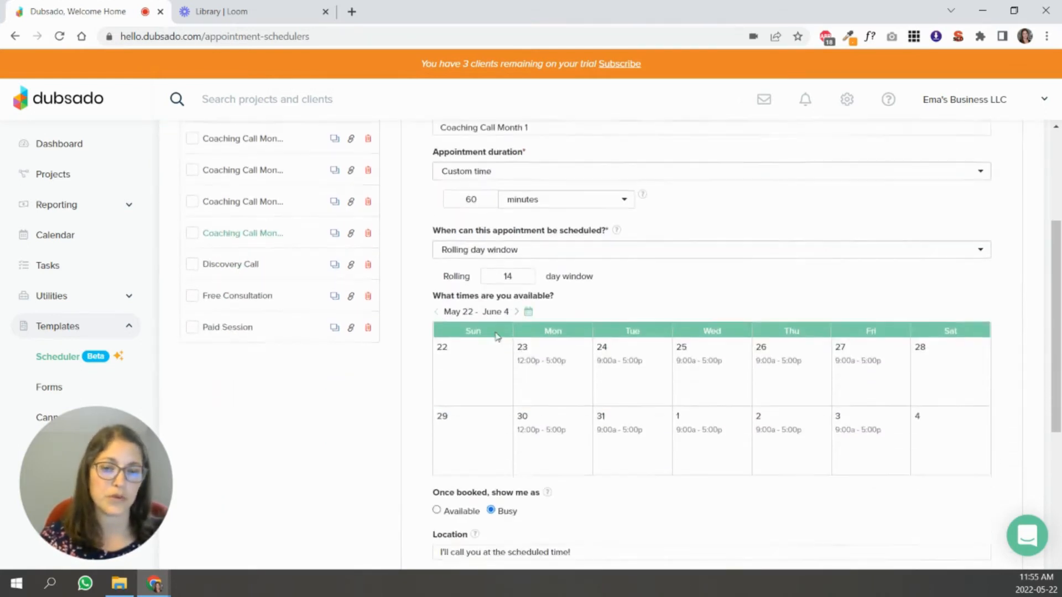
double_click(507, 274)
type("30")
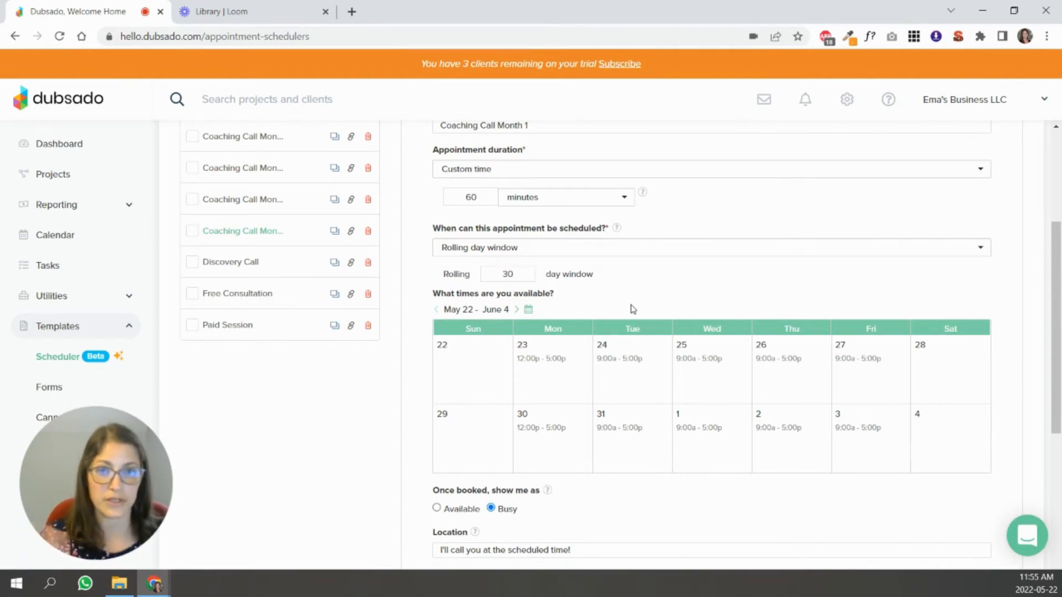
scroll(633, 308, "down", 4)
triple_click(666, 333)
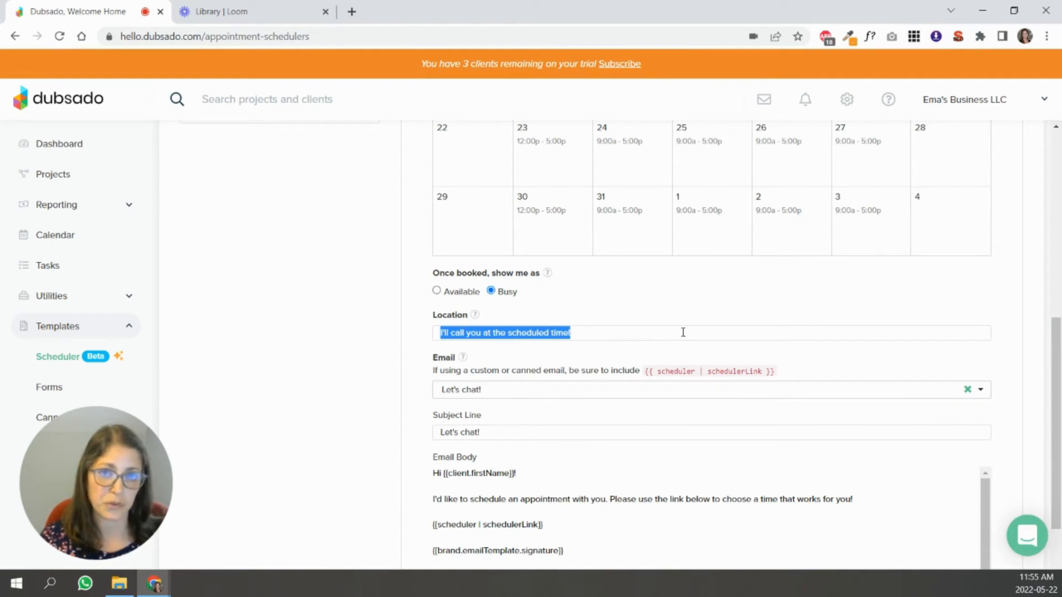
left_click(647, 309)
In the advanced settings, choose "Coaching | 03 Delivery | 04 | Coaching Call Confirmation" as Coaching Call Month 1's confirmation email.
scroll(706, 262, "up", 2)
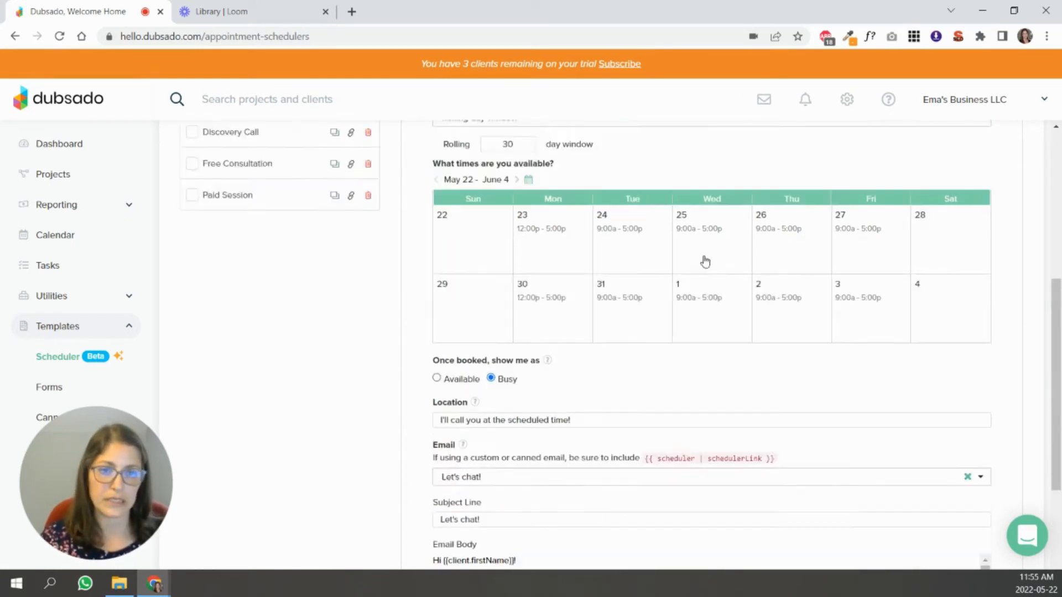
scroll(705, 262, "up", 5)
left_click(739, 213)
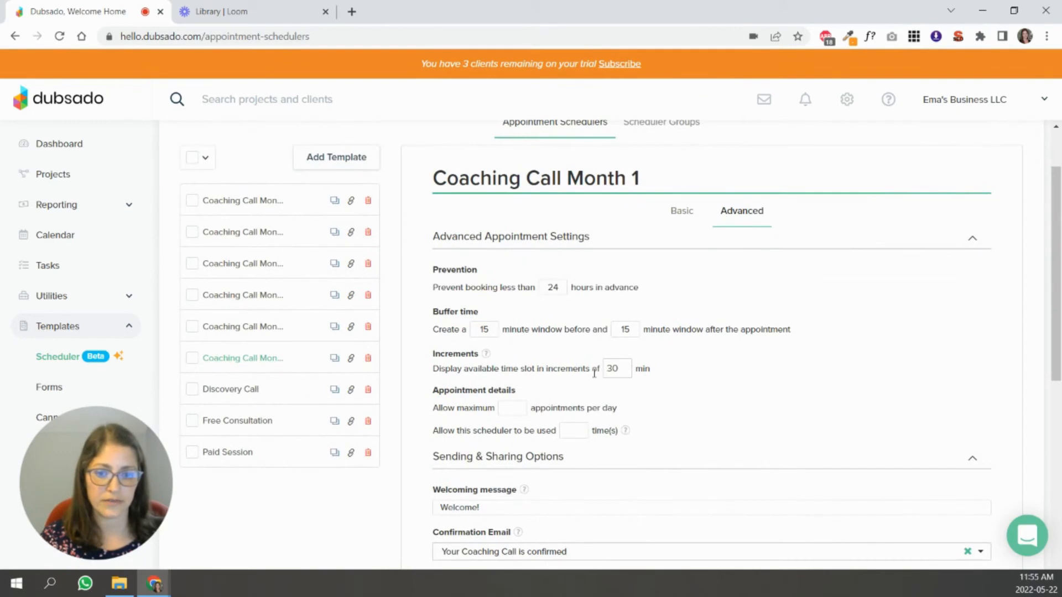
scroll(594, 374, "down", 6)
left_click(587, 209)
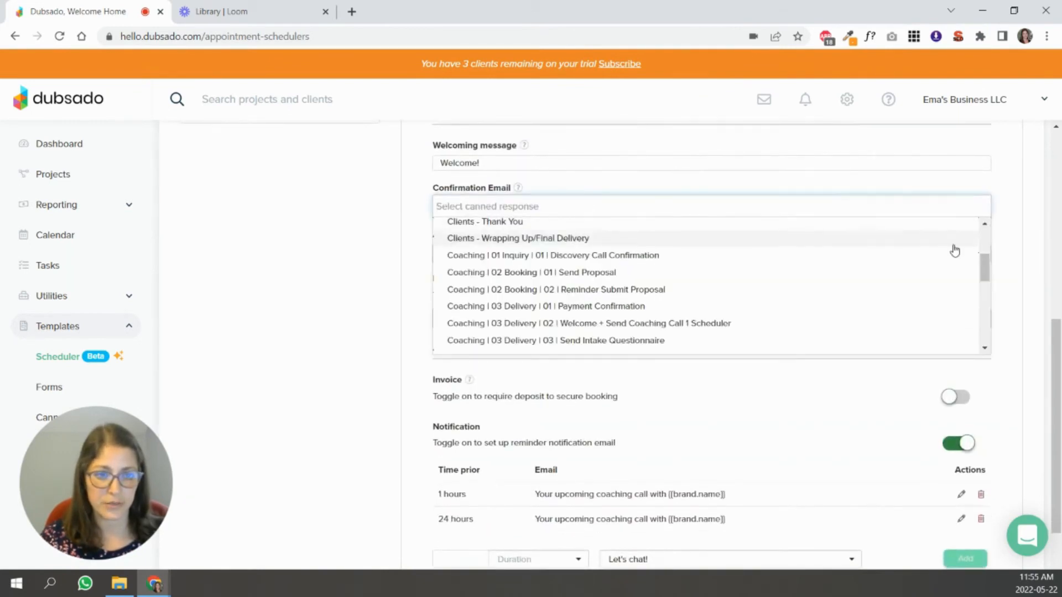
left_click_drag(987, 266, 989, 275)
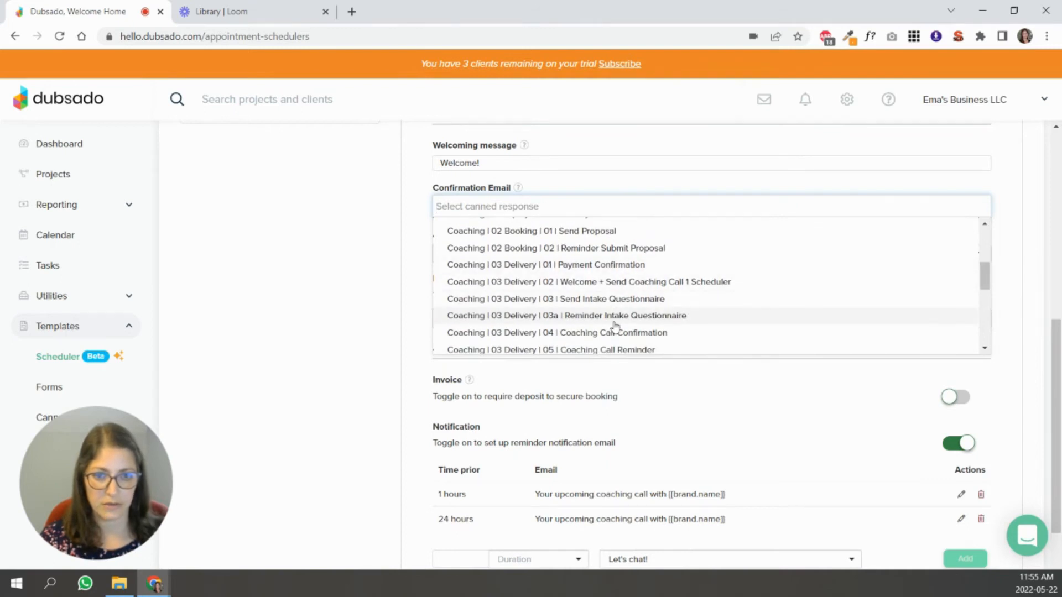
left_click(641, 334)
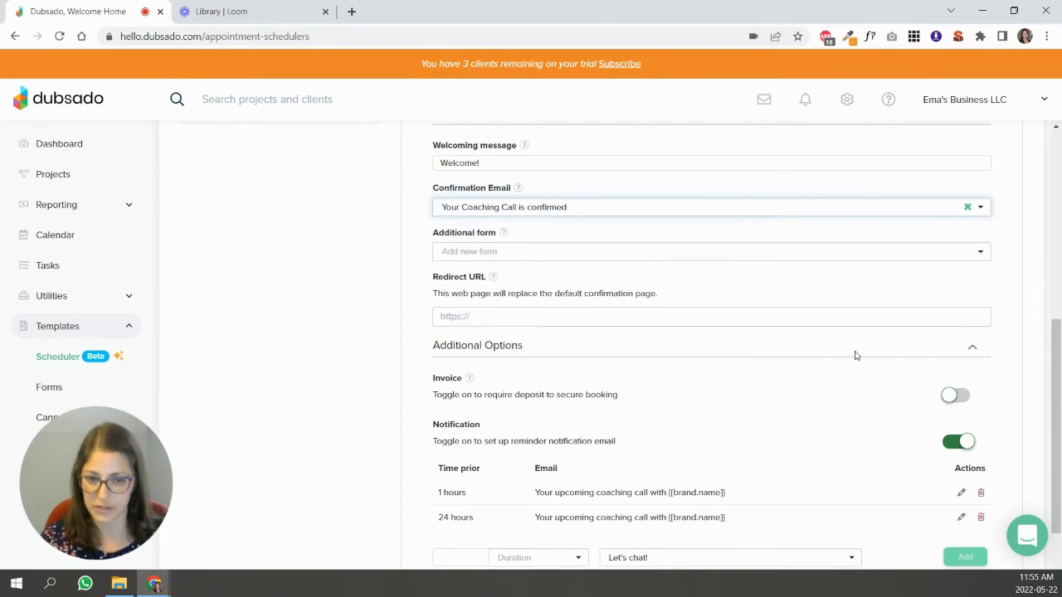
Assign the "Your upcoming coaching call with {{brand.name}}" email to the 1-hour reminder, apply the change and save the scheduler.
scroll(857, 356, "down", 2)
left_click(962, 366)
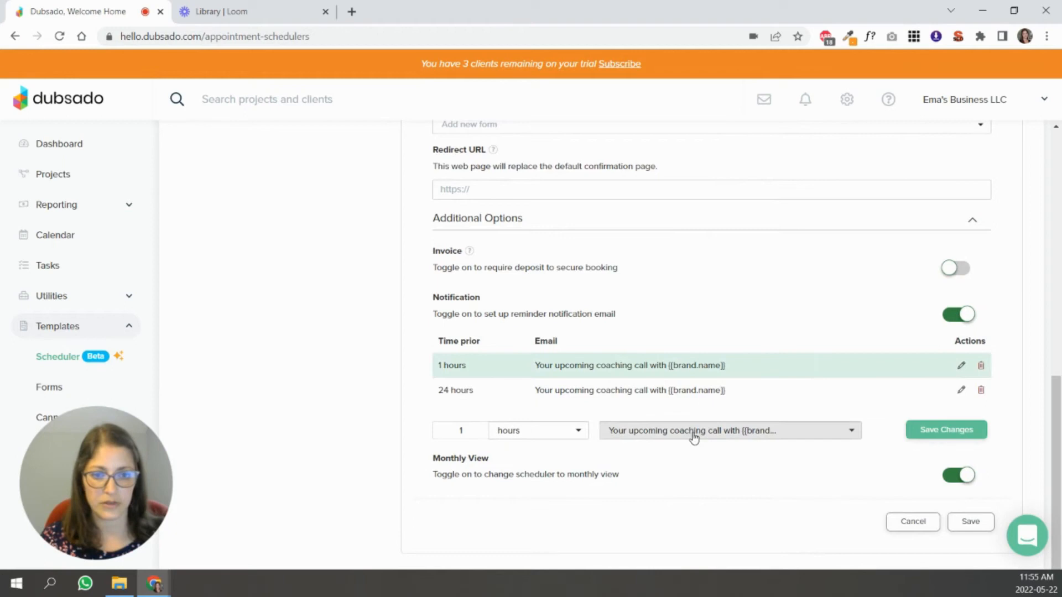
left_click(837, 433)
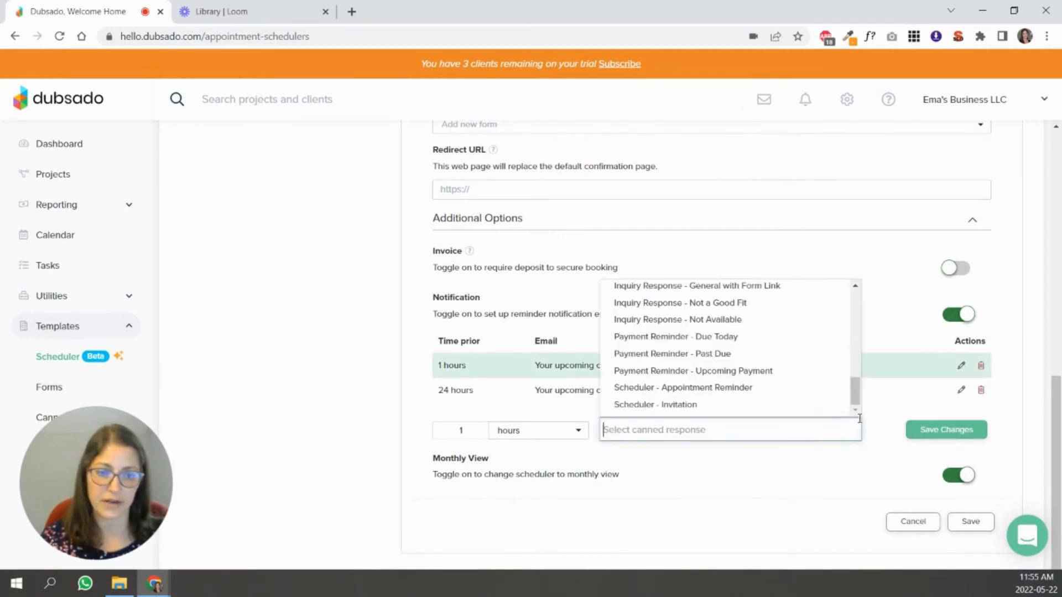
left_click_drag(855, 397, 855, 363)
left_click(789, 324)
left_click(934, 431)
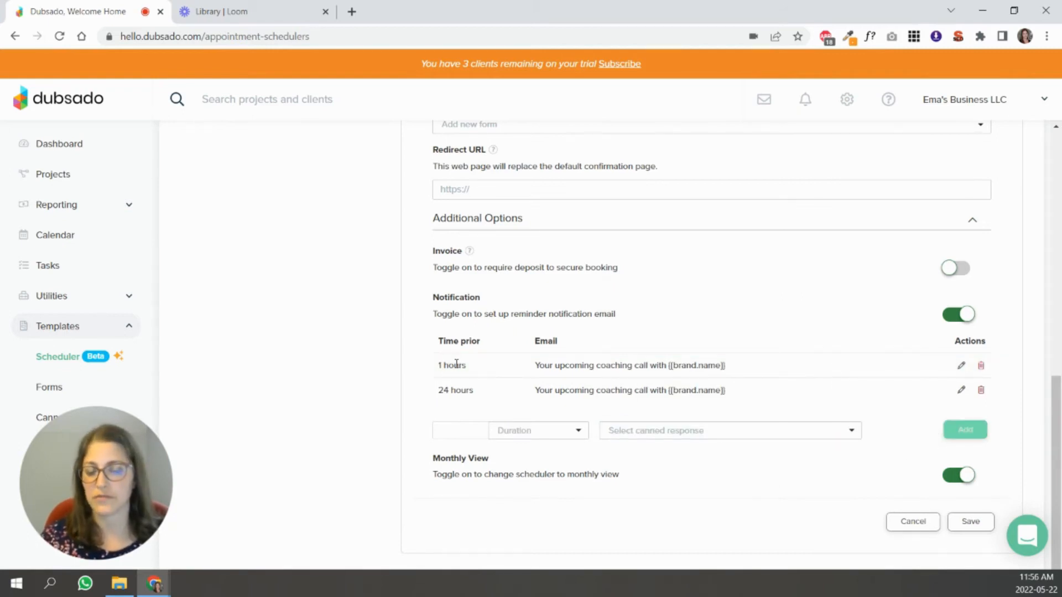
left_click(981, 534)
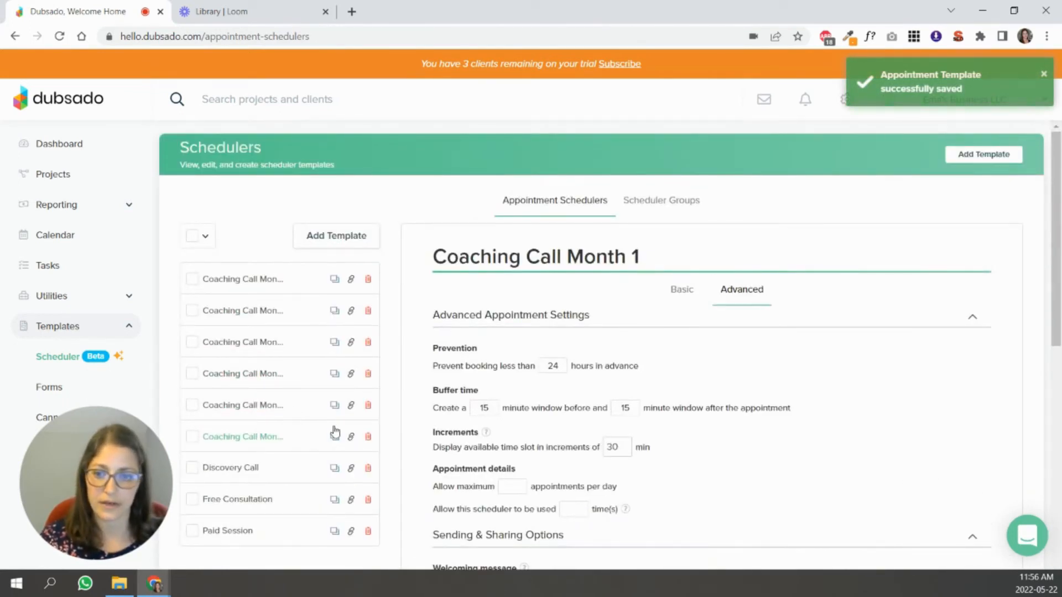
Look through the remaining monthly Coaching Call schedulers one after another.
left_click(230, 408)
left_click(229, 378)
left_click(230, 338)
left_click(231, 314)
left_click(229, 279)
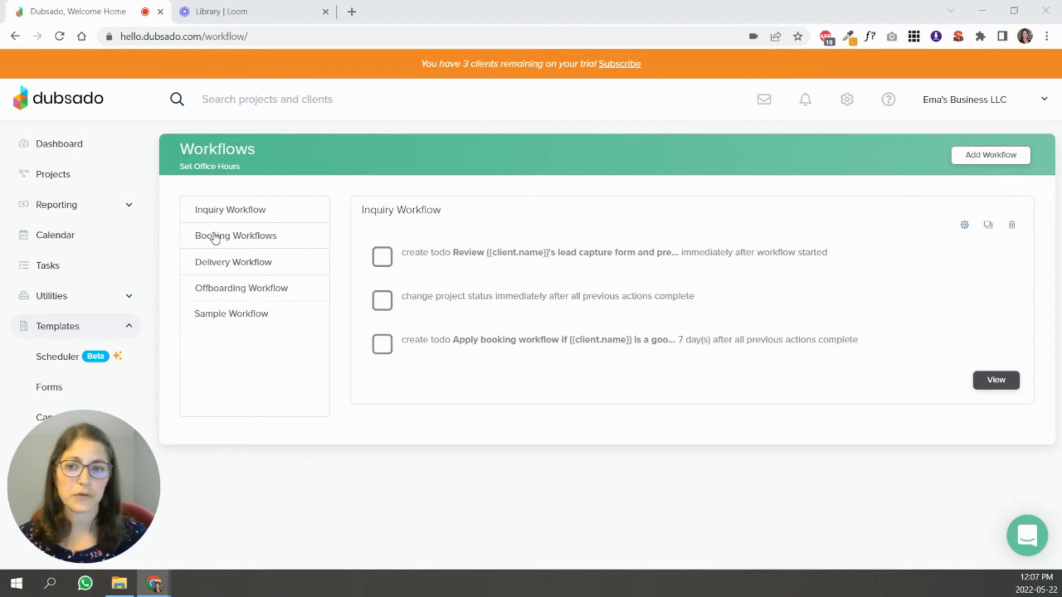
Open the Inquiry Workflow for editing and review the reminder text of its first to-do action.
left_click(965, 225)
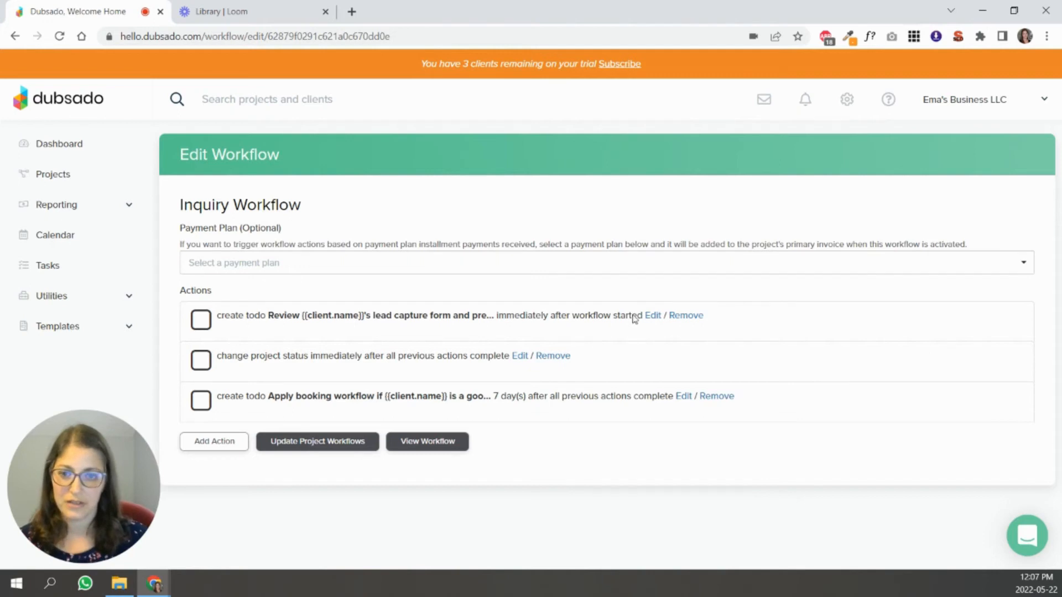
left_click(653, 316)
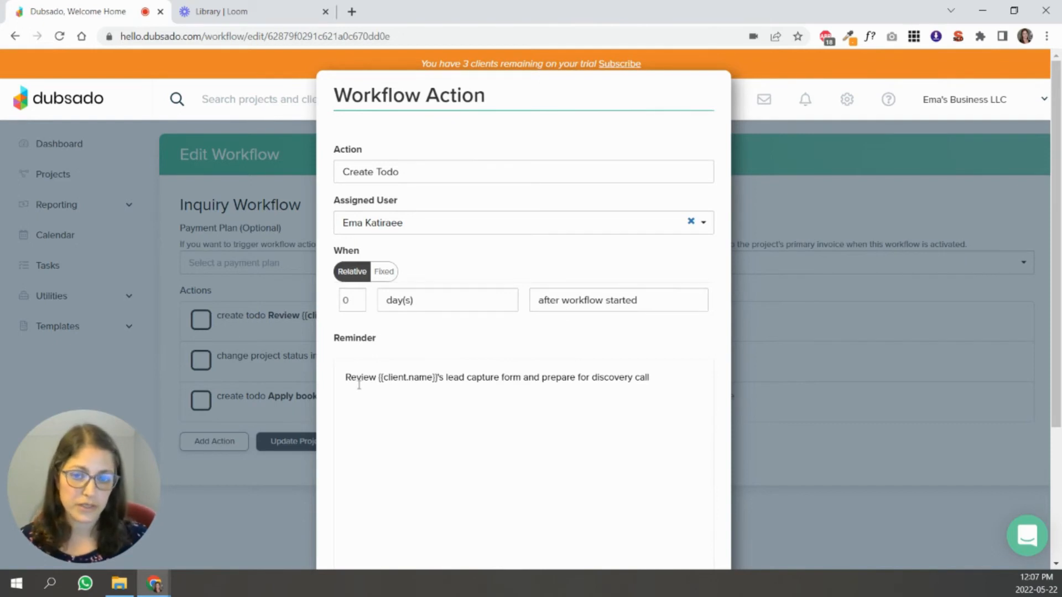
left_click_drag(349, 377, 688, 378)
left_click(688, 378)
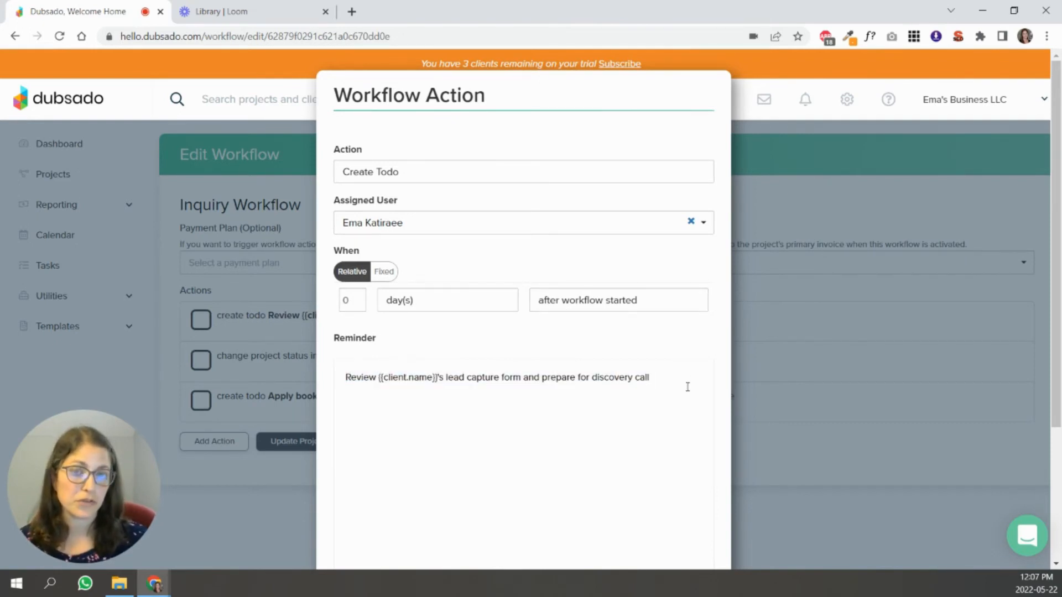
Review the reminder text and email reminder option of the lead capture review to-do and apply the action.
scroll(470, 353, "down", 3)
scroll(476, 346, "up", 3)
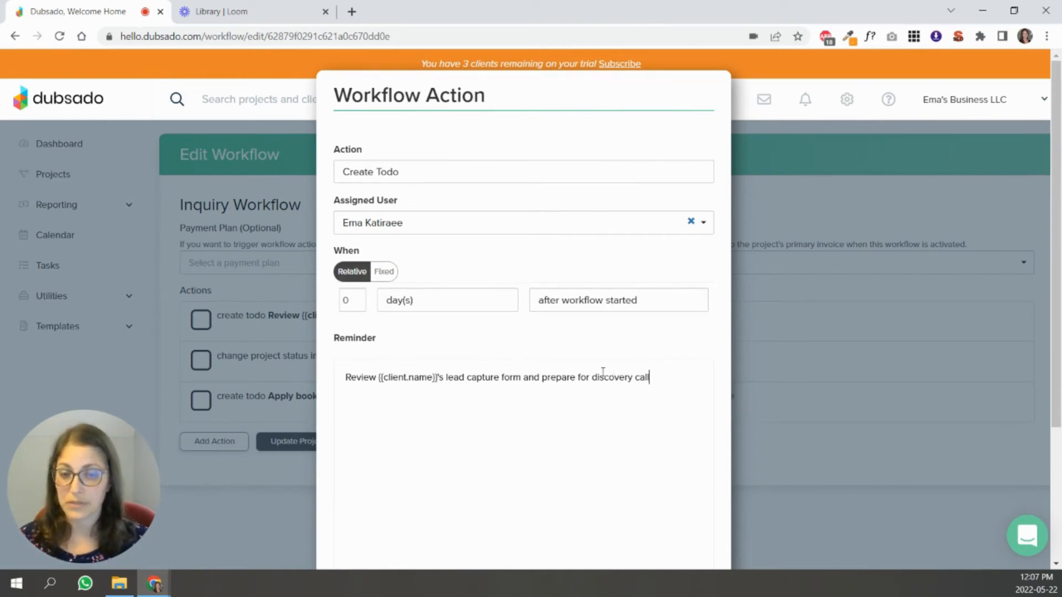
scroll(608, 376, "down", 3)
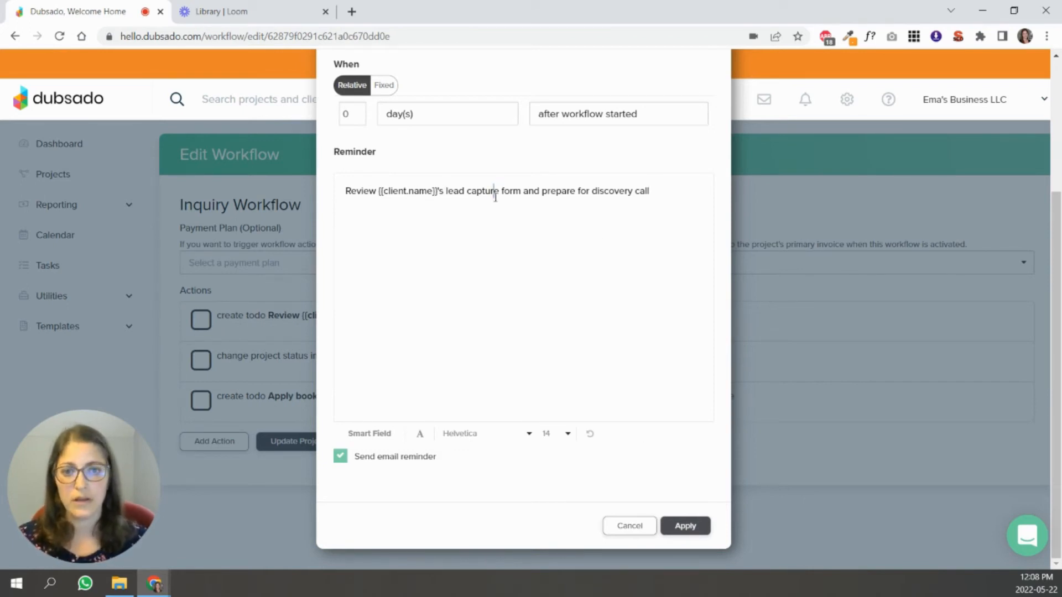
left_click_drag(493, 192, 656, 197)
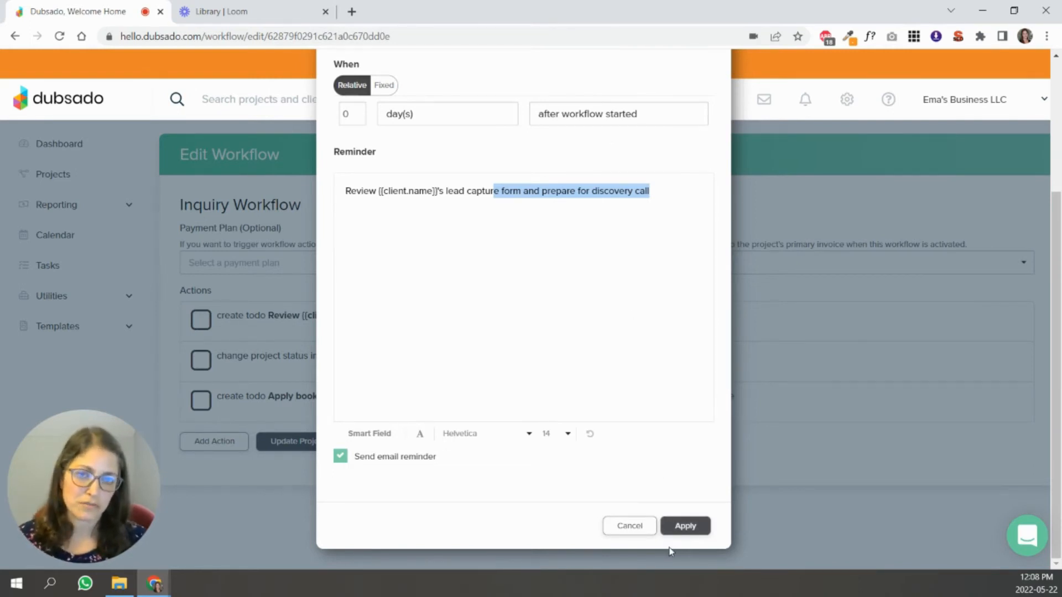
left_click(679, 529)
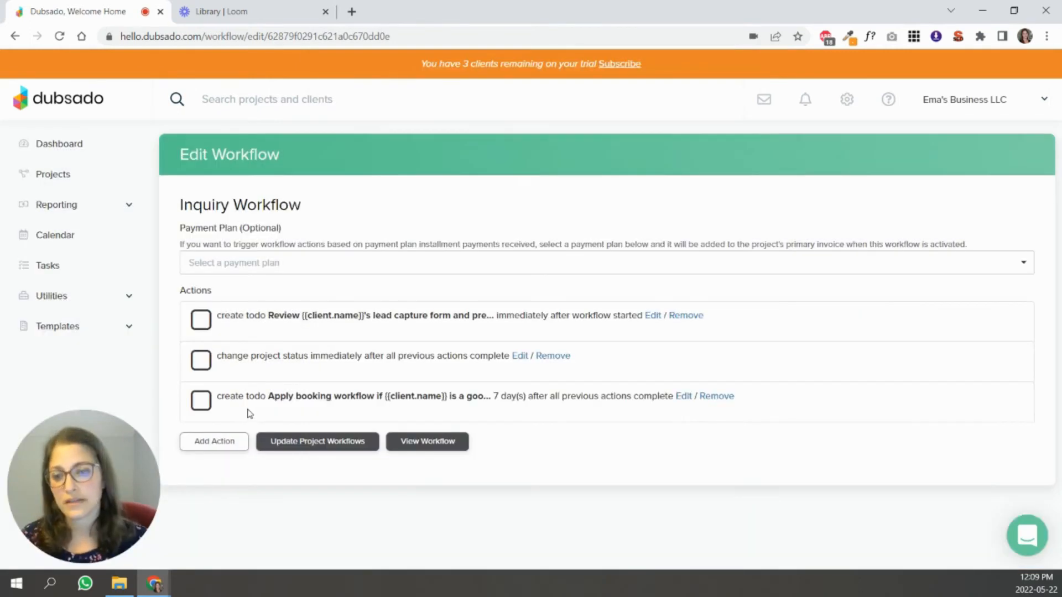
Review the Inquiry Workflow's project status change and the reminder text of its booking workflow to-do.
left_click(519, 357)
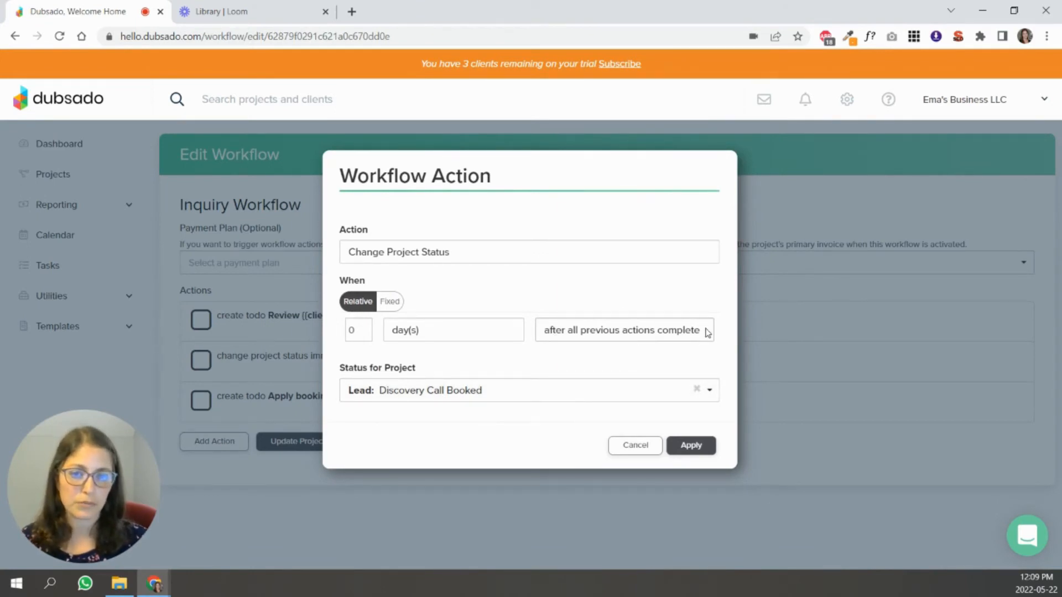
left_click(646, 445)
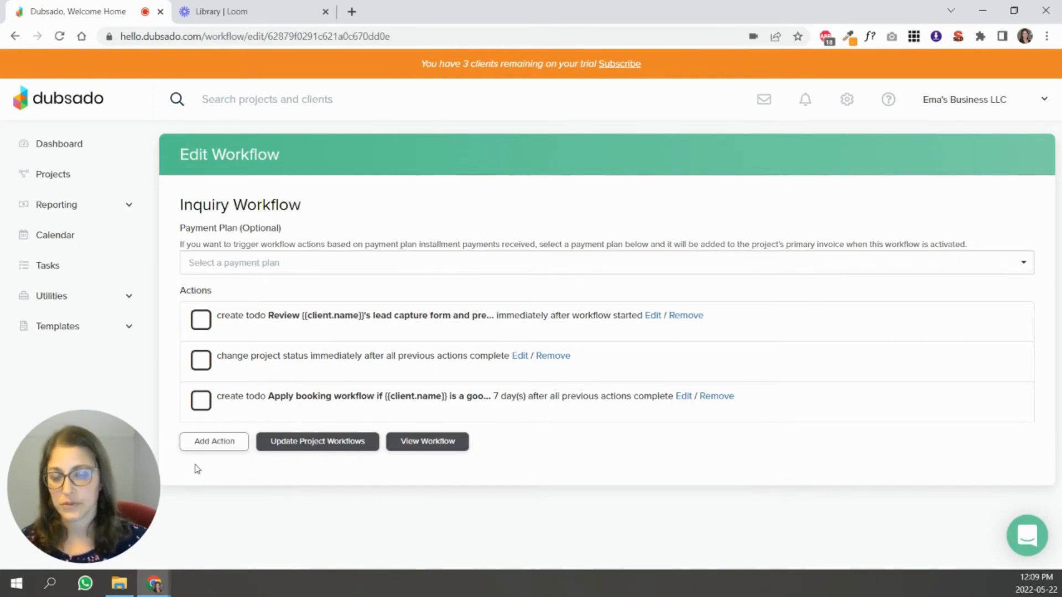
left_click(684, 396)
left_click_drag(344, 377, 413, 409)
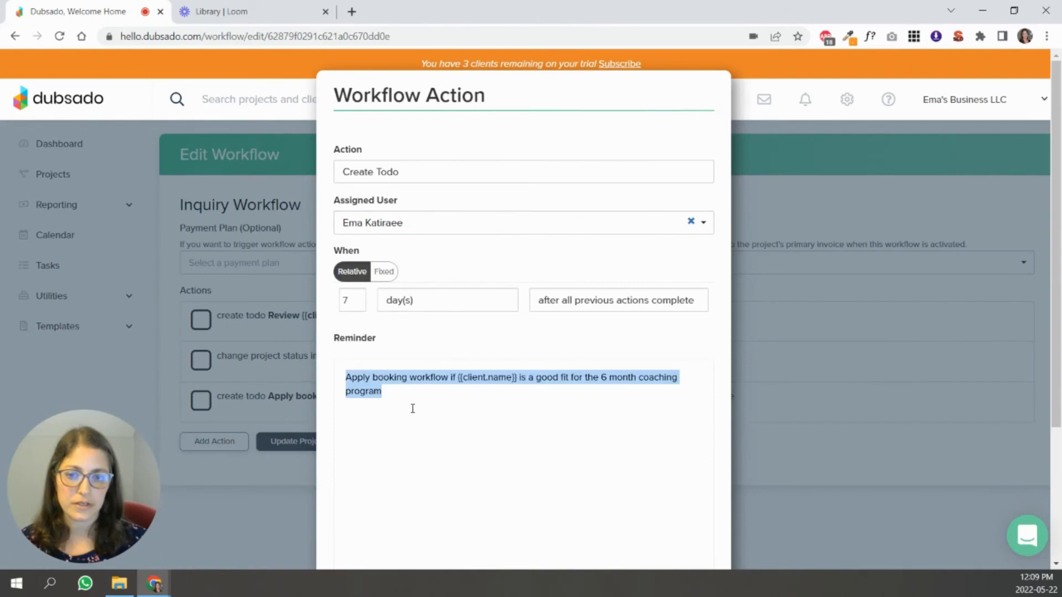
left_click(408, 406)
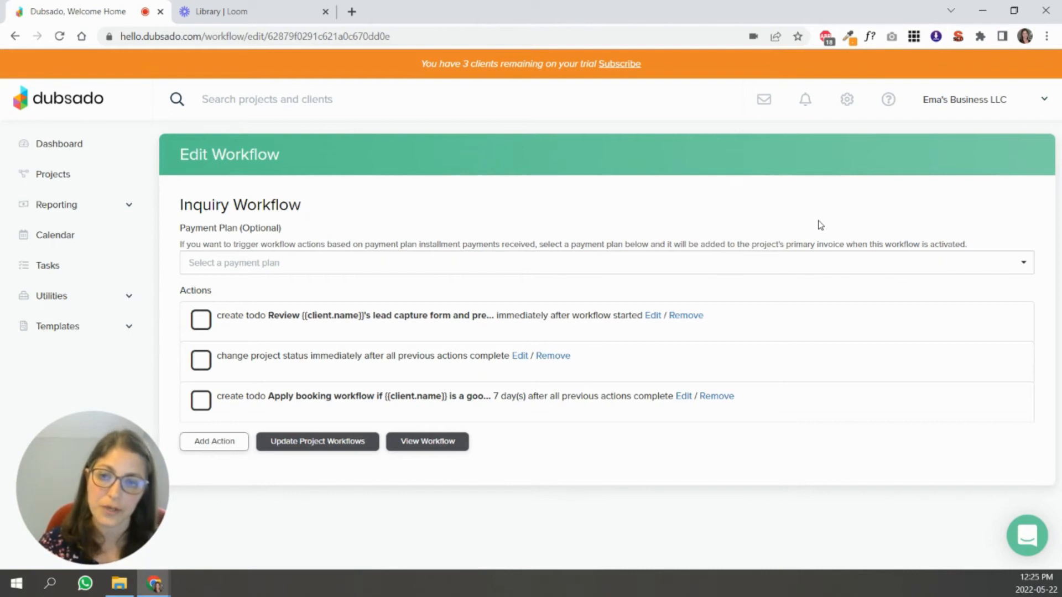
Set Inquiry Workflow as the default workflow in the Sample Lead Capture form's settings and open the save options.
left_click(23, 327)
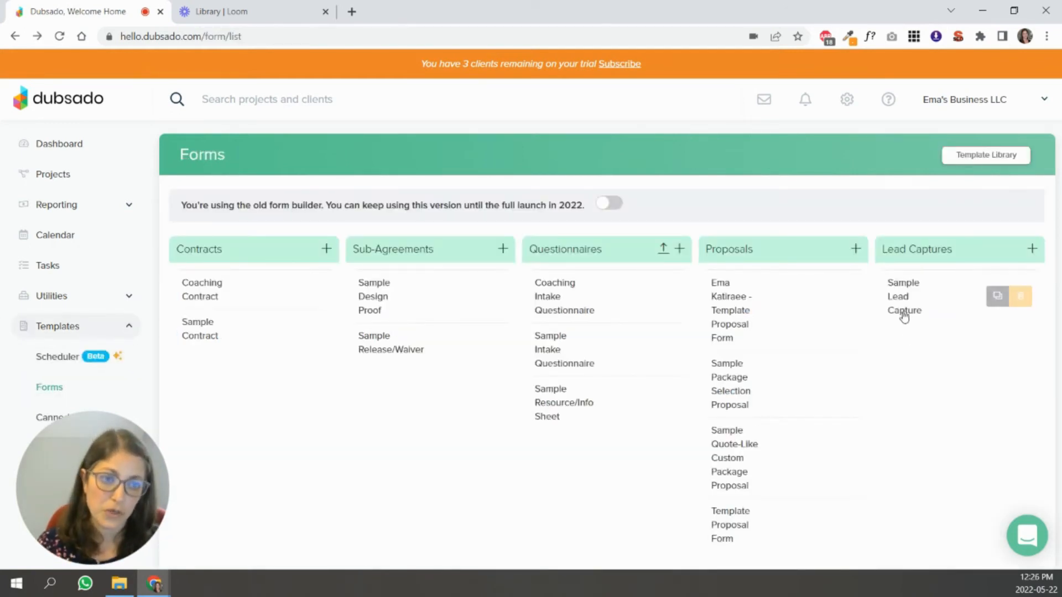
left_click(903, 309)
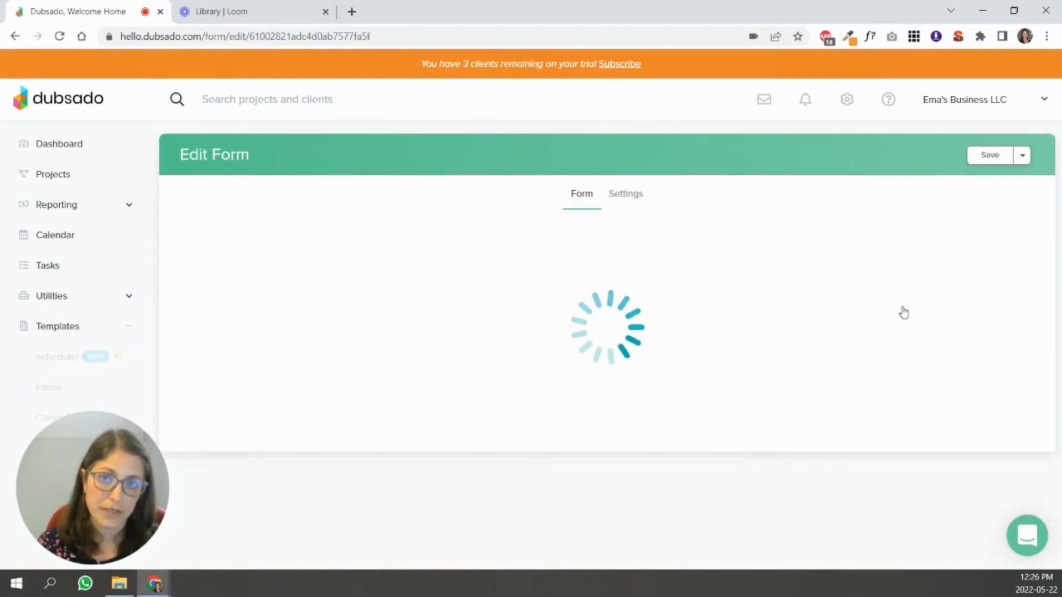
left_click(619, 195)
left_click(445, 309)
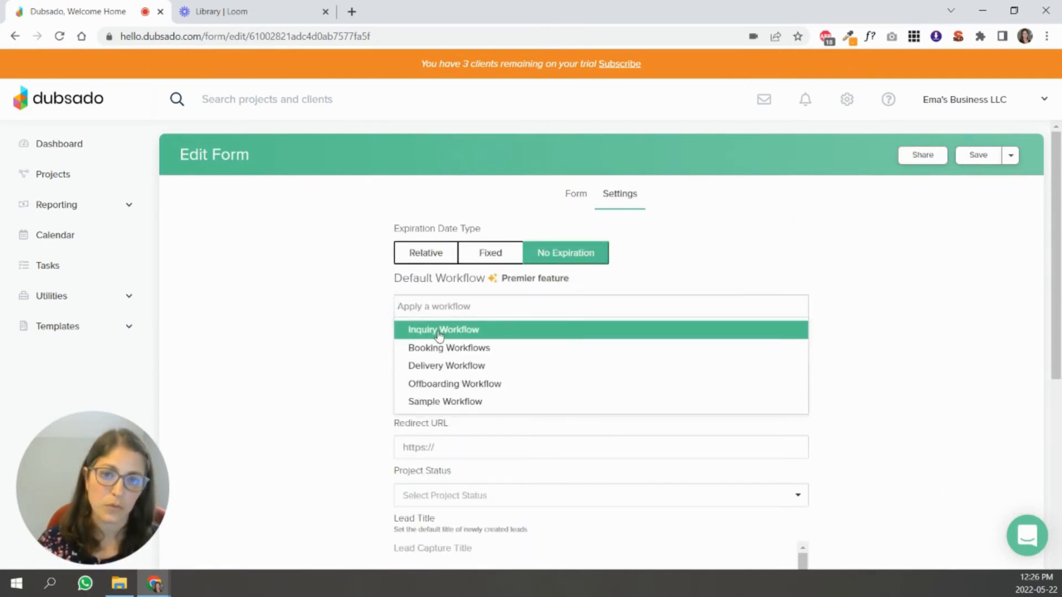
left_click(436, 333)
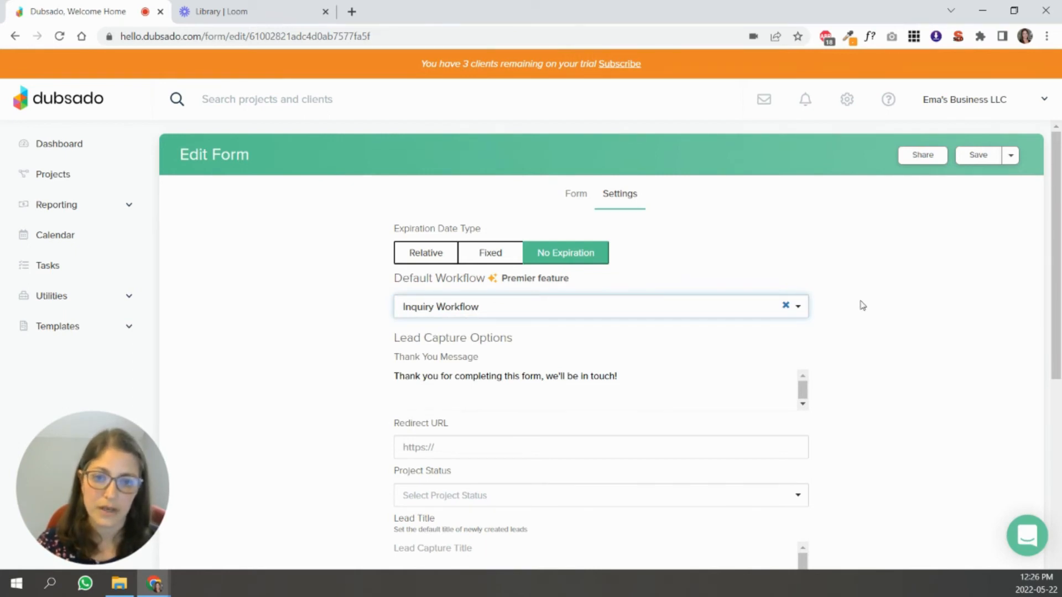
left_click(1010, 155)
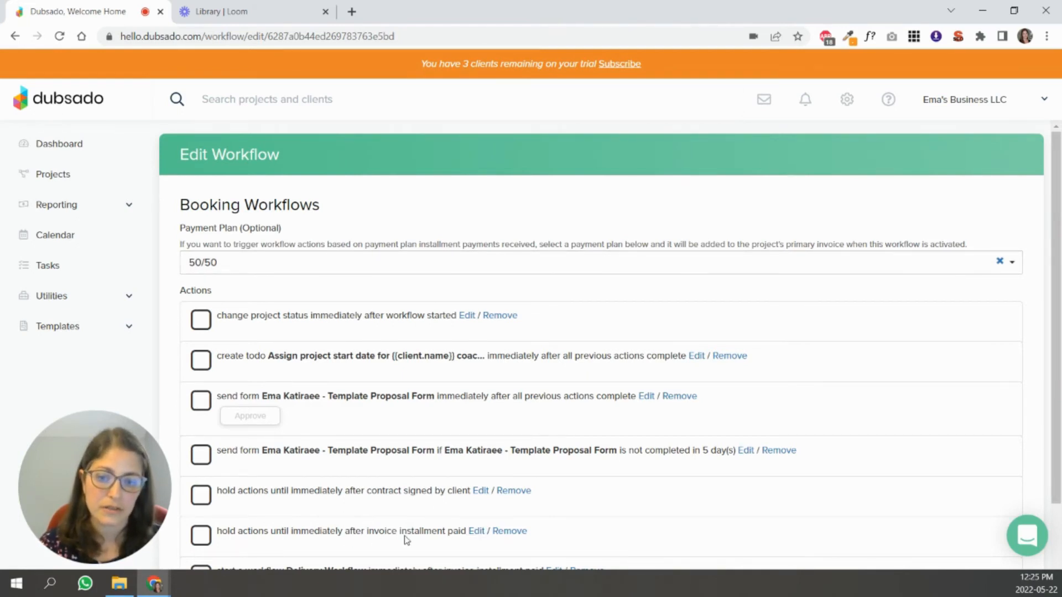
Make the Booking Workflows hold action watch the installment due 0 day(s) after the payment plan is applied to invoice, and apply it.
left_click(477, 533)
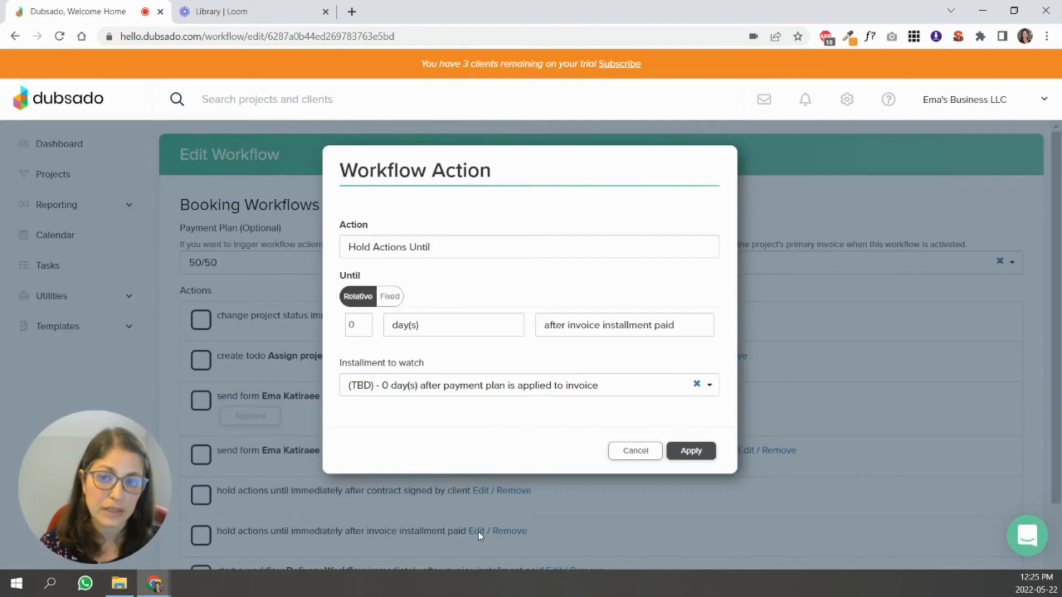
left_click(664, 394)
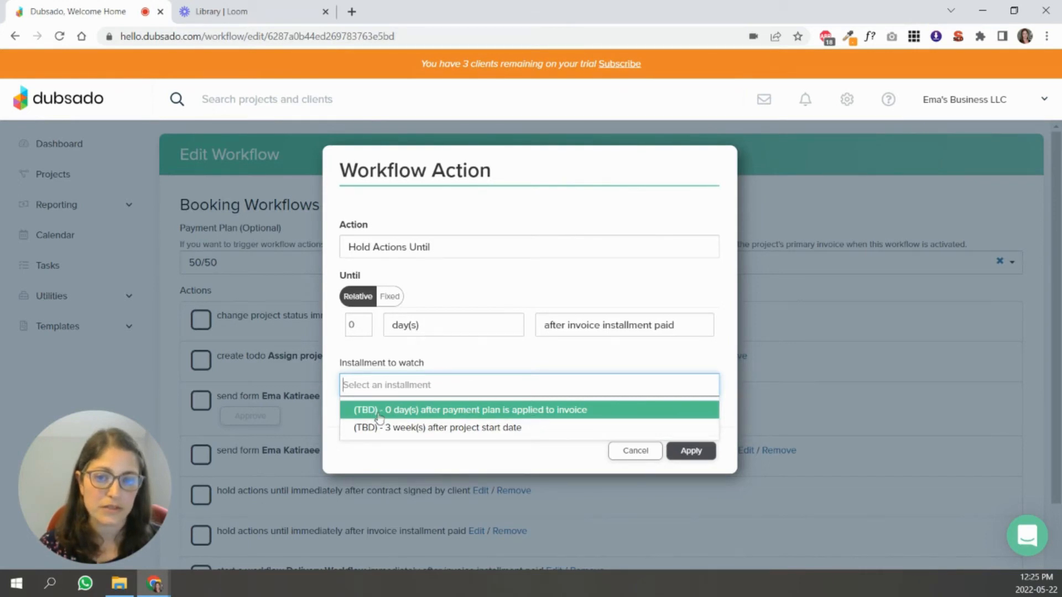
left_click(514, 416)
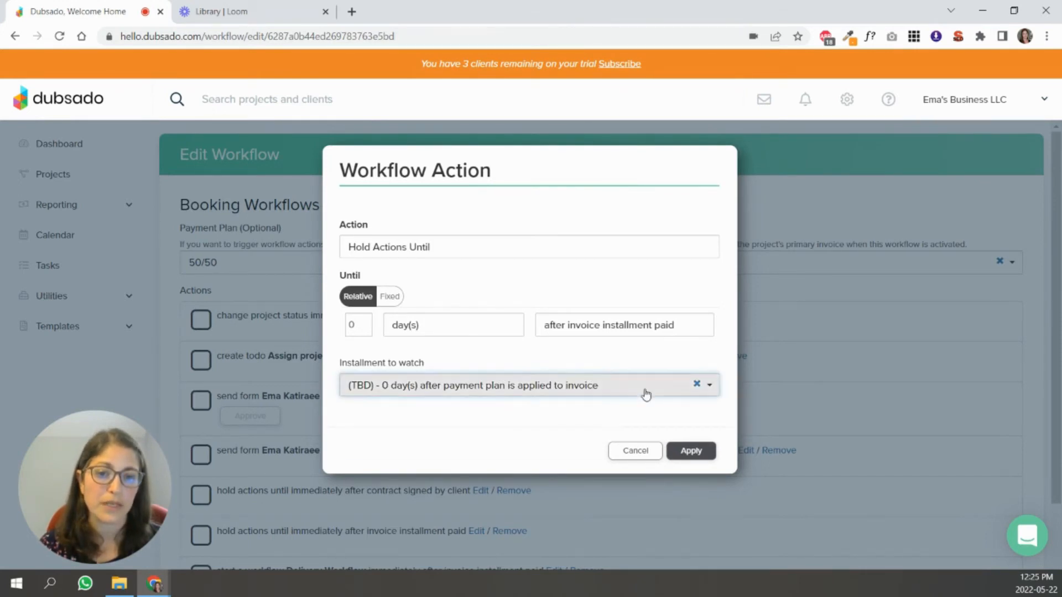
left_click(692, 451)
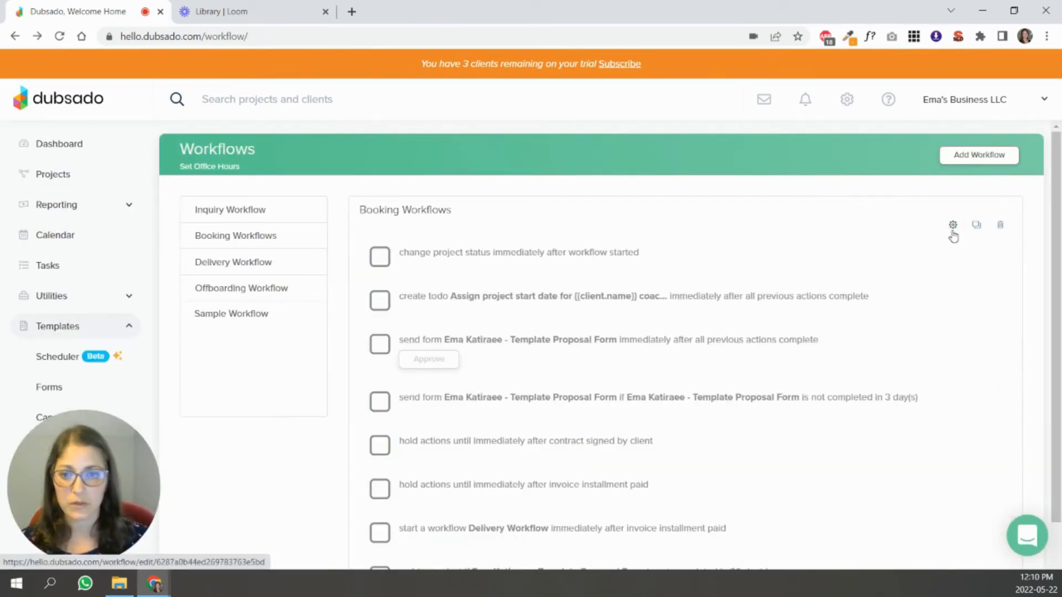
Open Booking Workflows for editing and check the project status set by its first action.
left_click(952, 226)
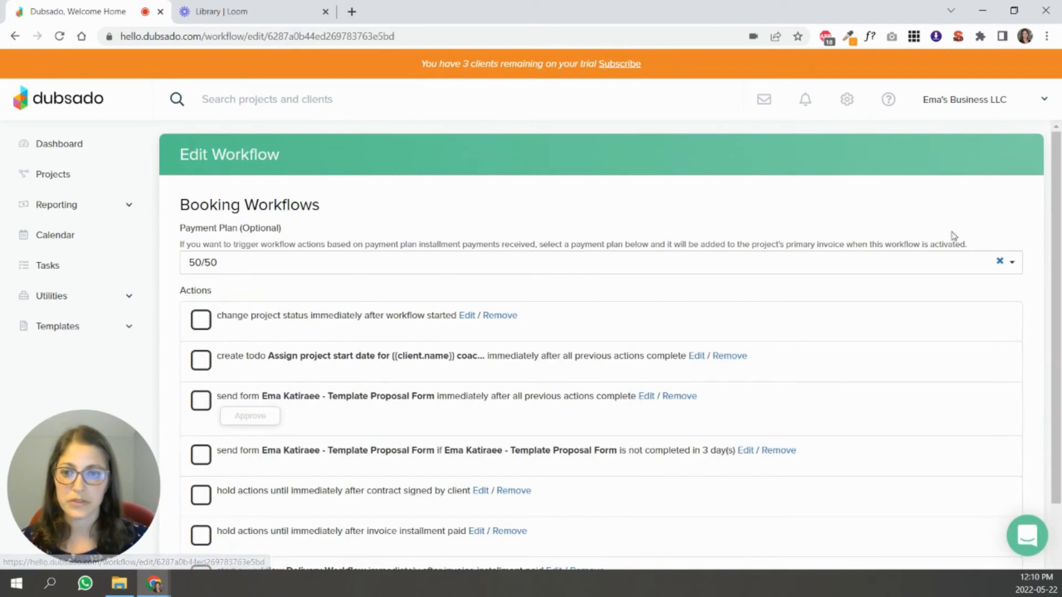
left_click(467, 316)
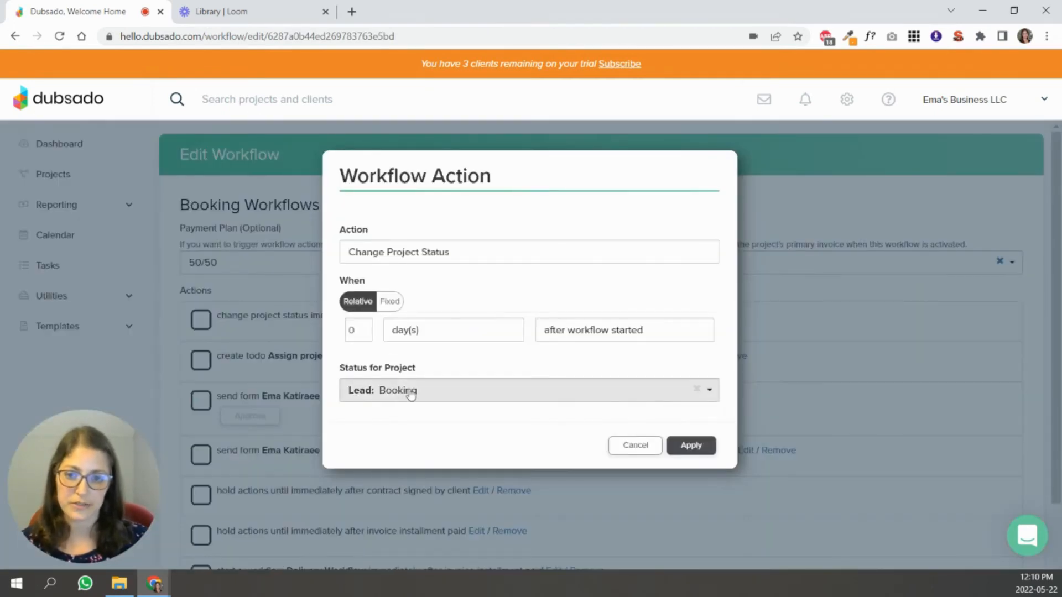
left_click(631, 447)
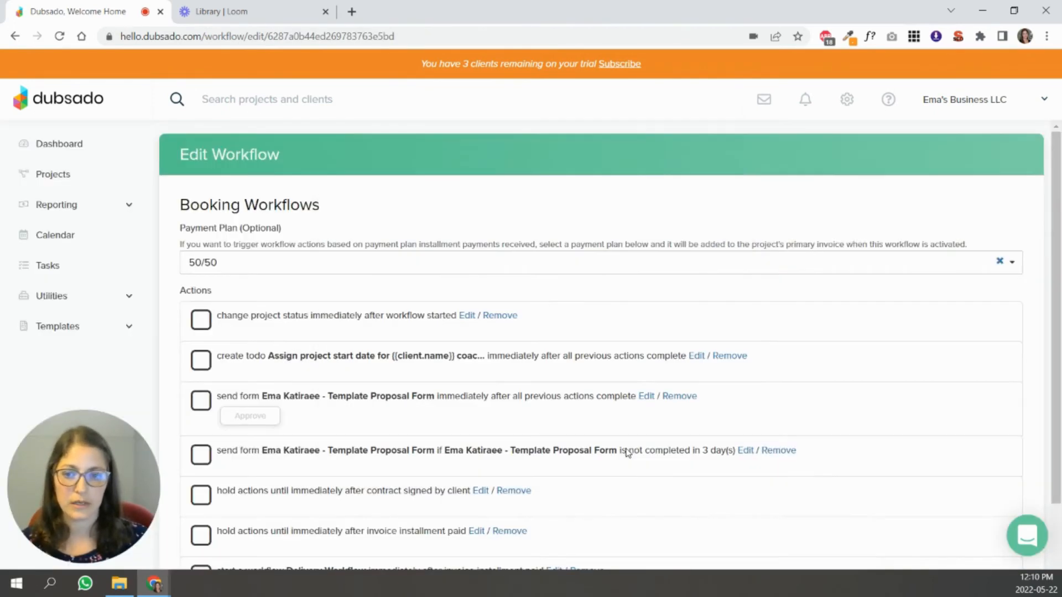
Review the reminder text of the to-do for assigning the project start date and close it without changes.
left_click(697, 356)
left_click_drag(406, 380, 654, 381)
left_click(654, 379)
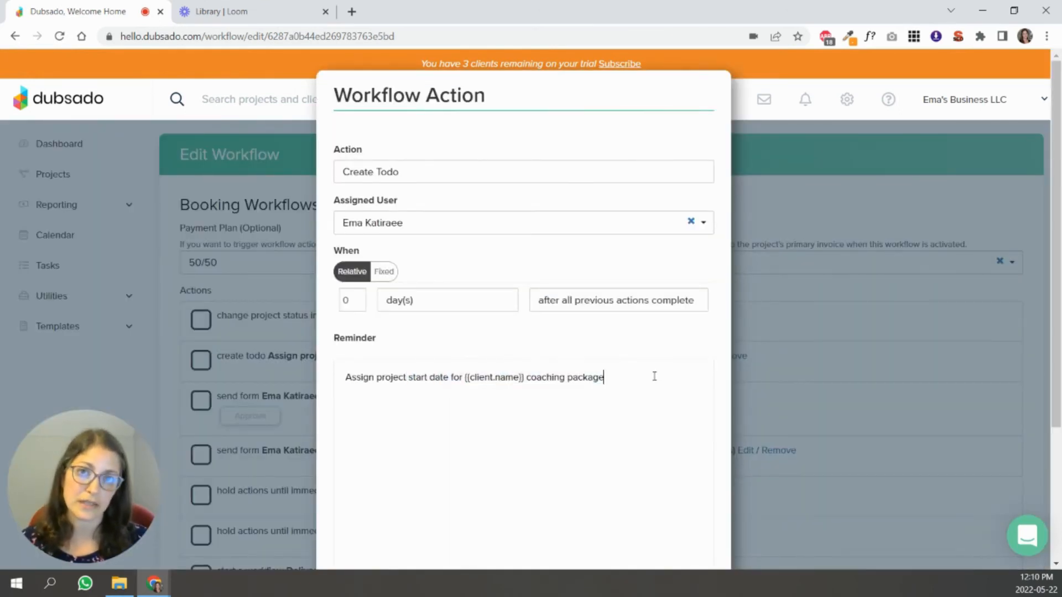
scroll(628, 453, "down", 3)
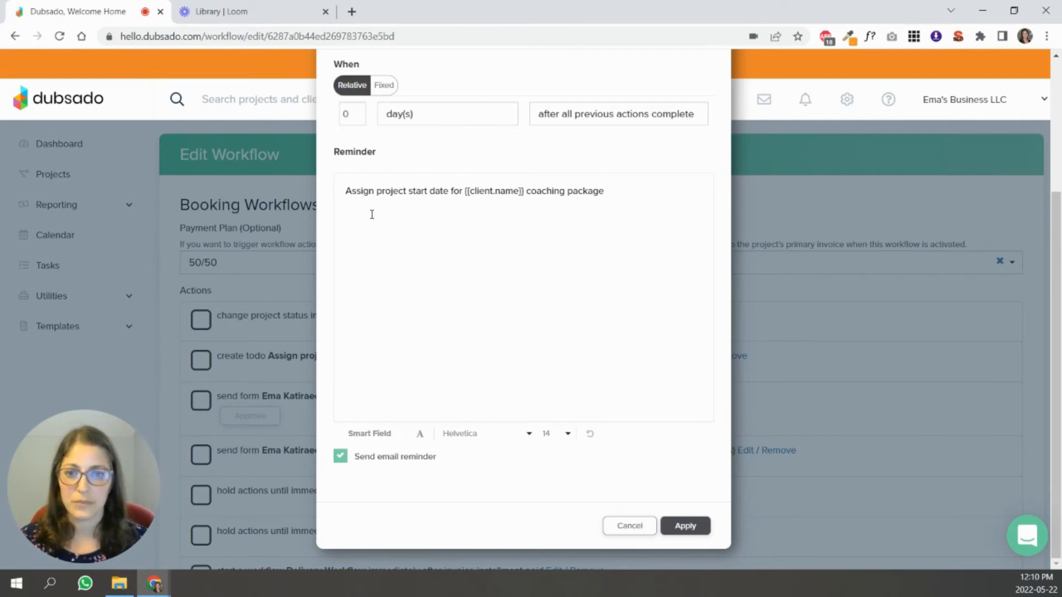
left_click_drag(376, 191, 451, 192)
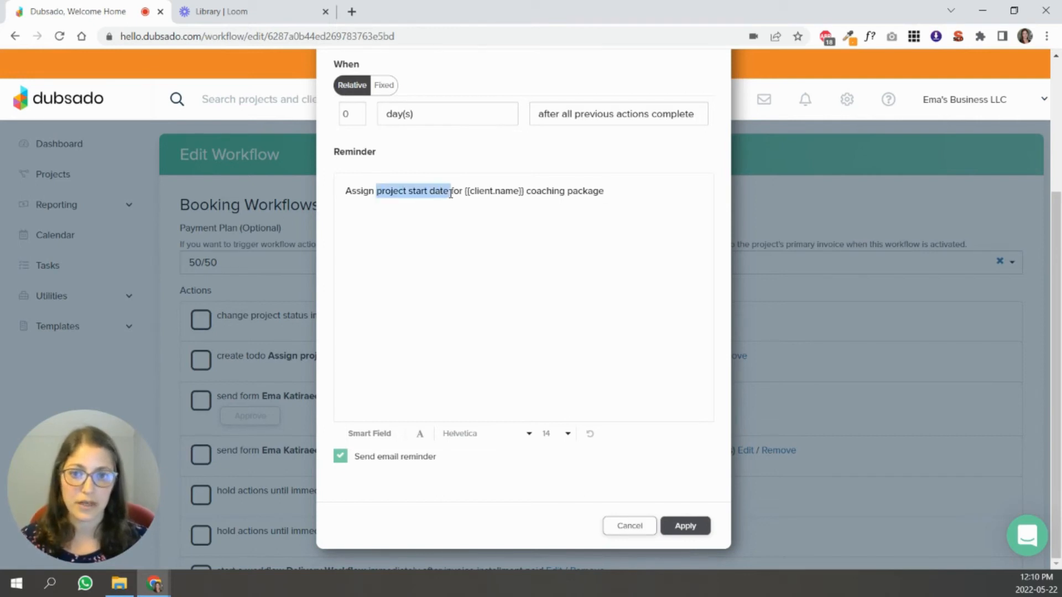
left_click(618, 529)
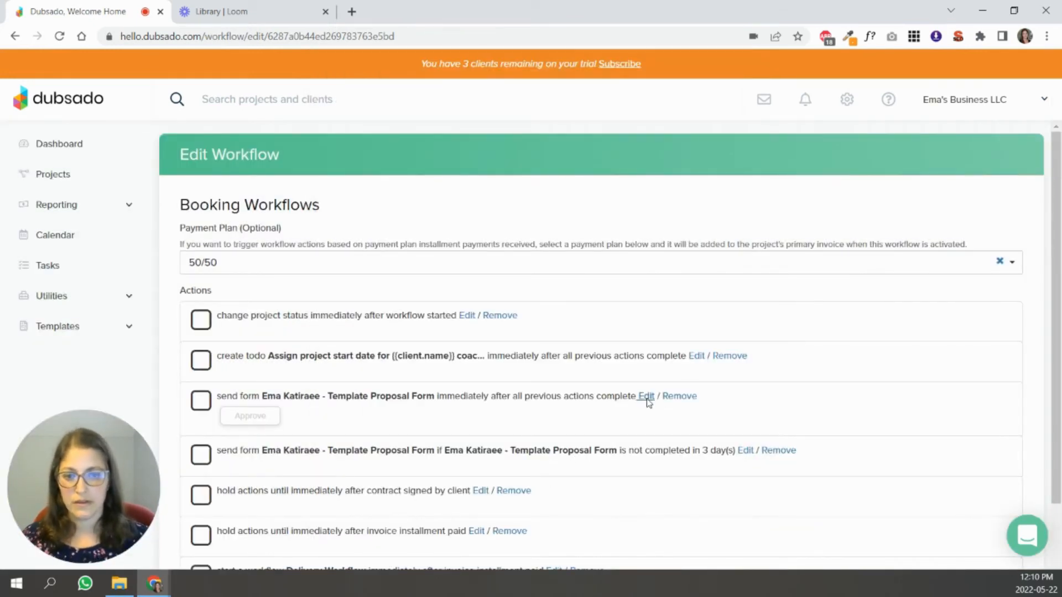
Open the first proposal send form action and review its approval setting, form options and email body with the form link.
left_click(648, 398)
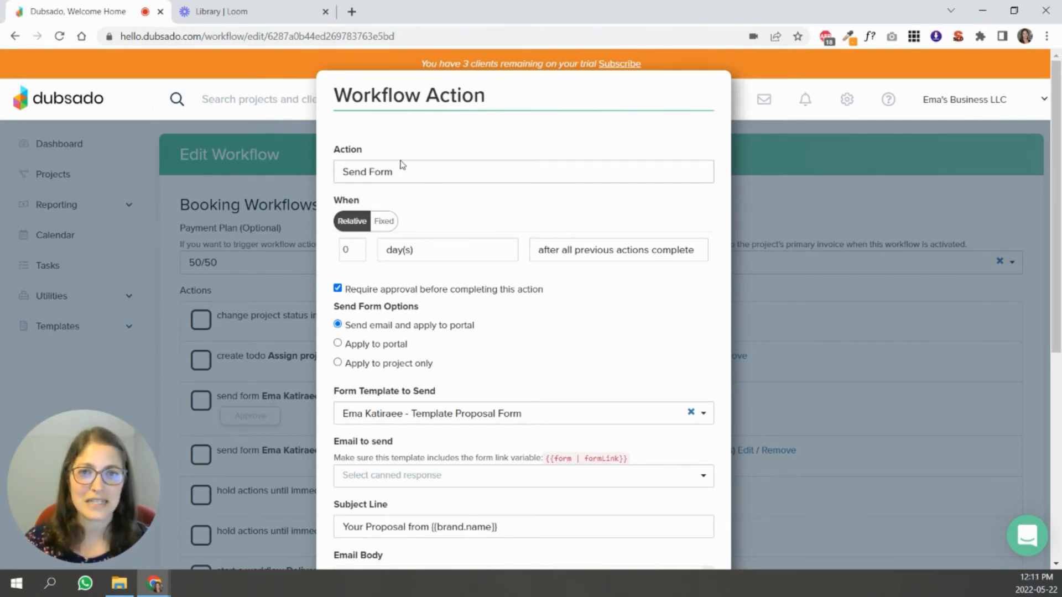
scroll(449, 326, "down", 2)
scroll(450, 325, "down", 3)
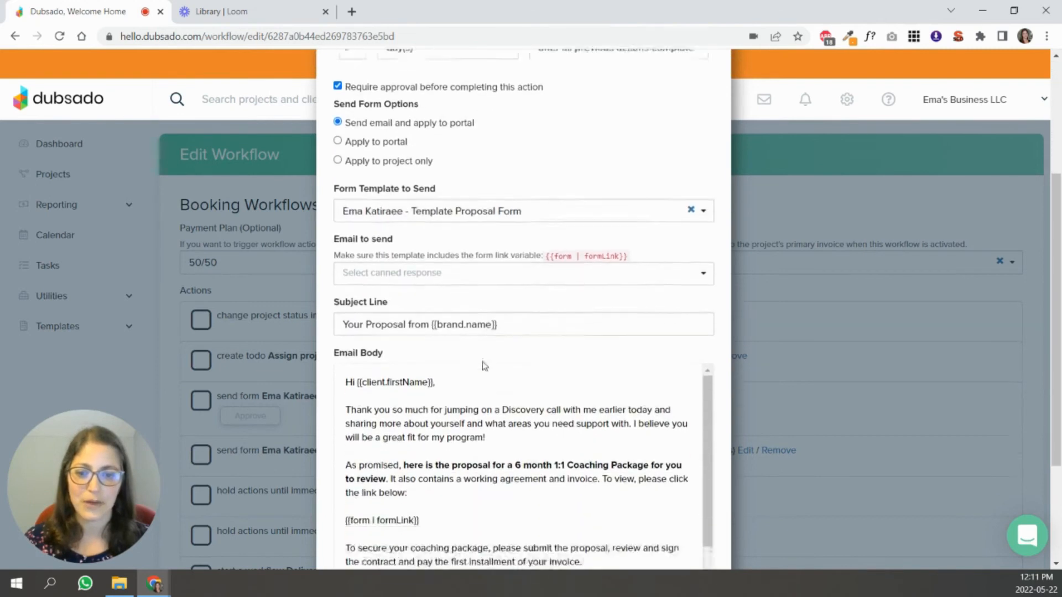
left_click_drag(419, 447, 349, 453)
left_click(449, 456)
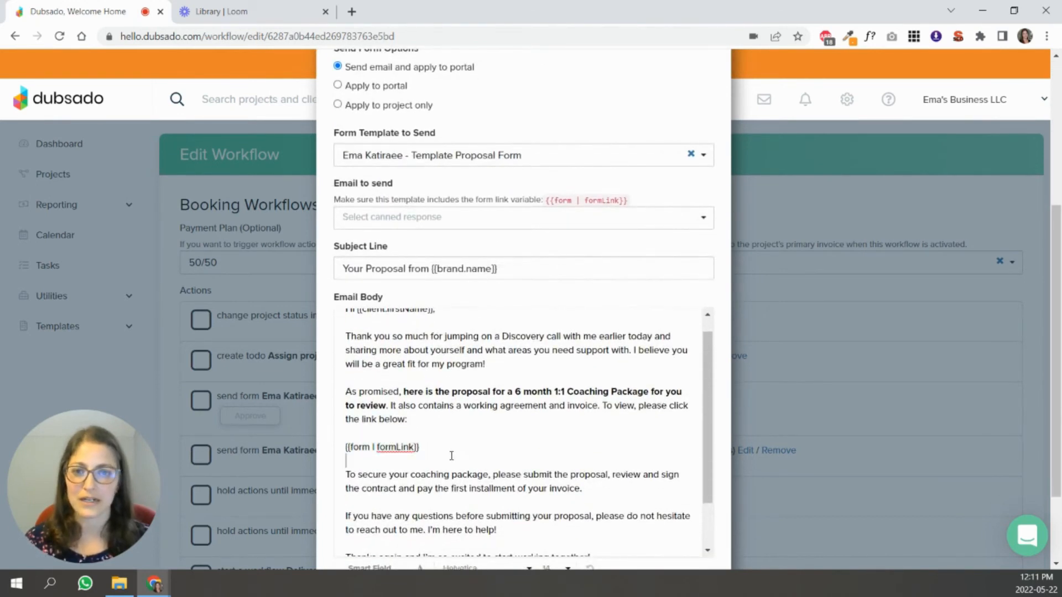
scroll(450, 457, "up", 5)
scroll(701, 375, "up", 4)
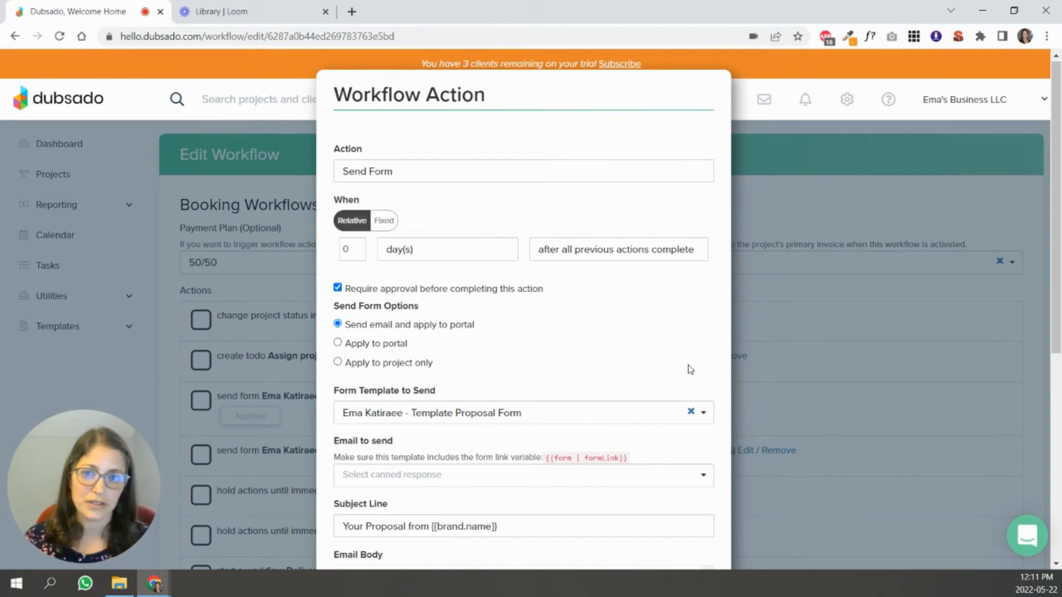
Look through the available action types and form templates for the proposal action, keeping Send Form and the current proposal form.
left_click(468, 172)
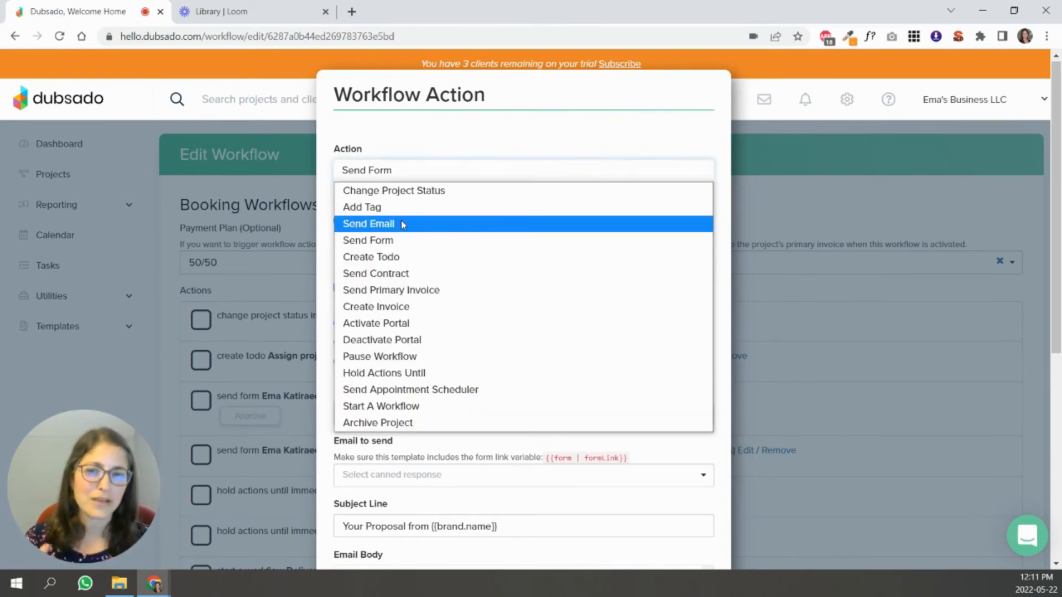
left_click(441, 146)
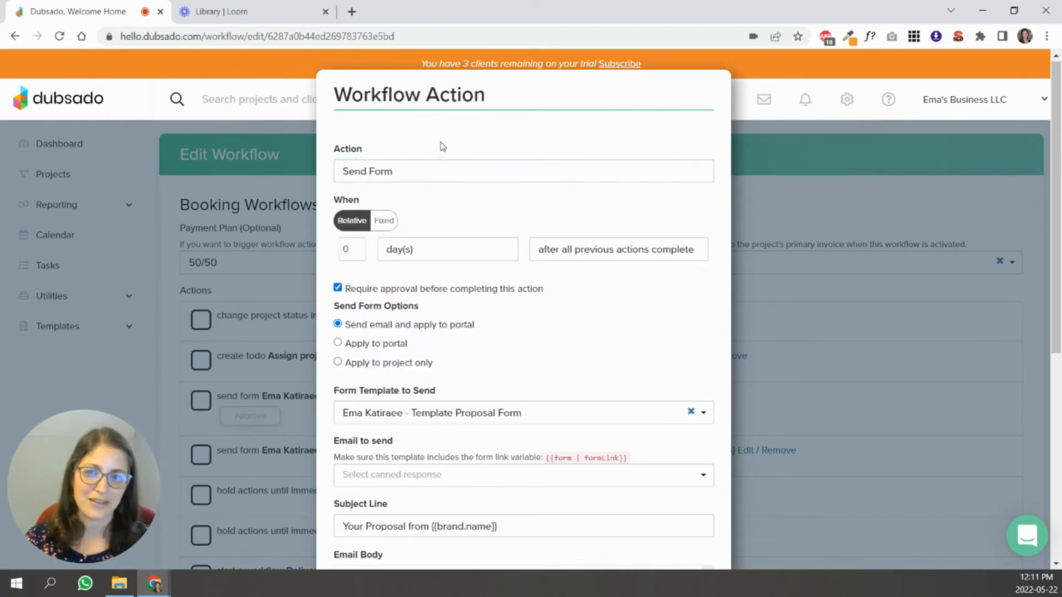
left_click(435, 174)
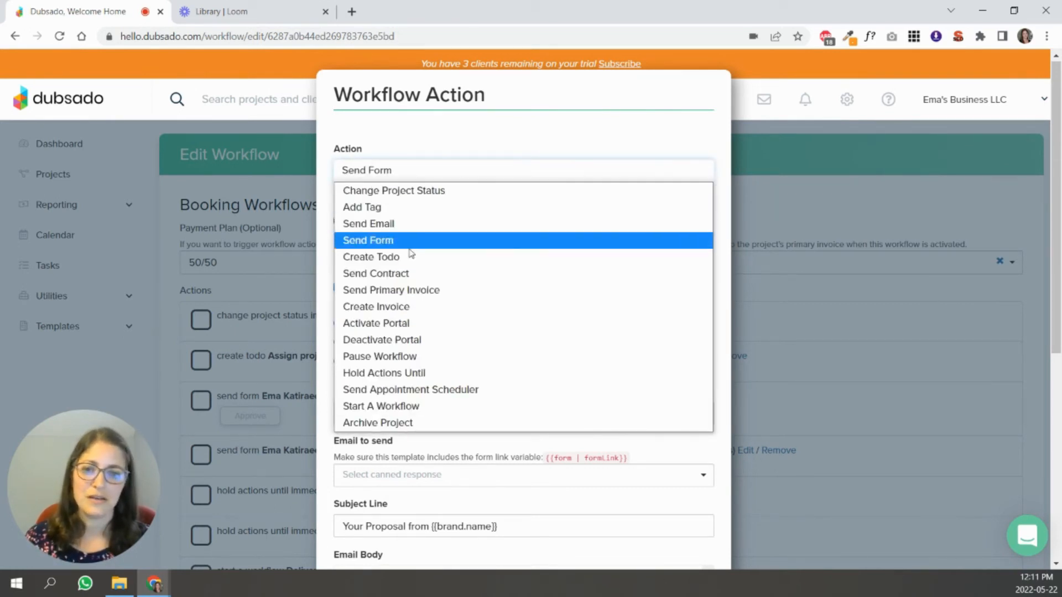
left_click(486, 172)
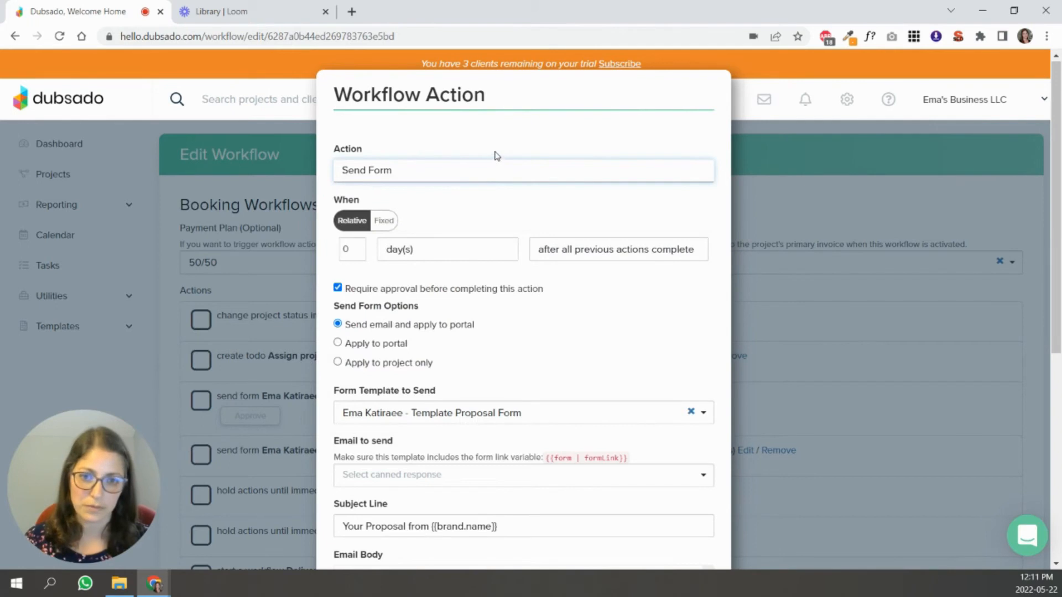
scroll(600, 406, "down", 4)
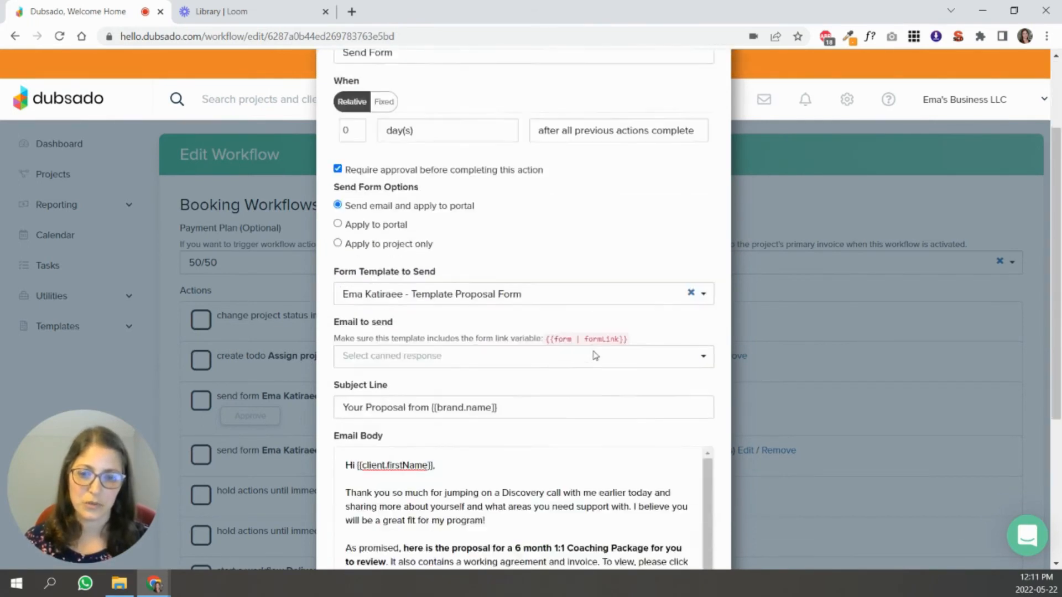
left_click(424, 206)
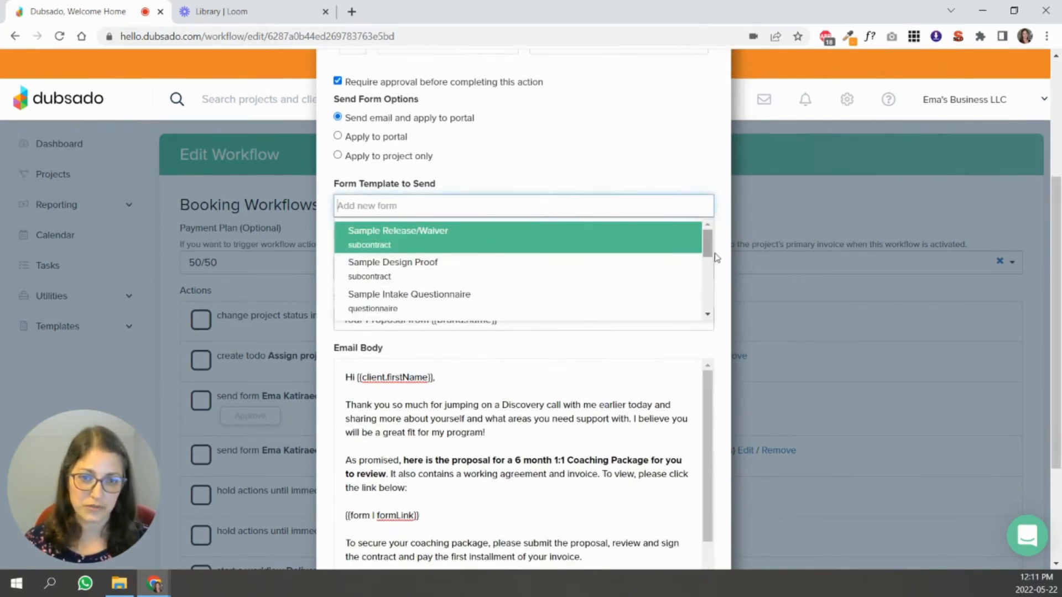
left_click(635, 175)
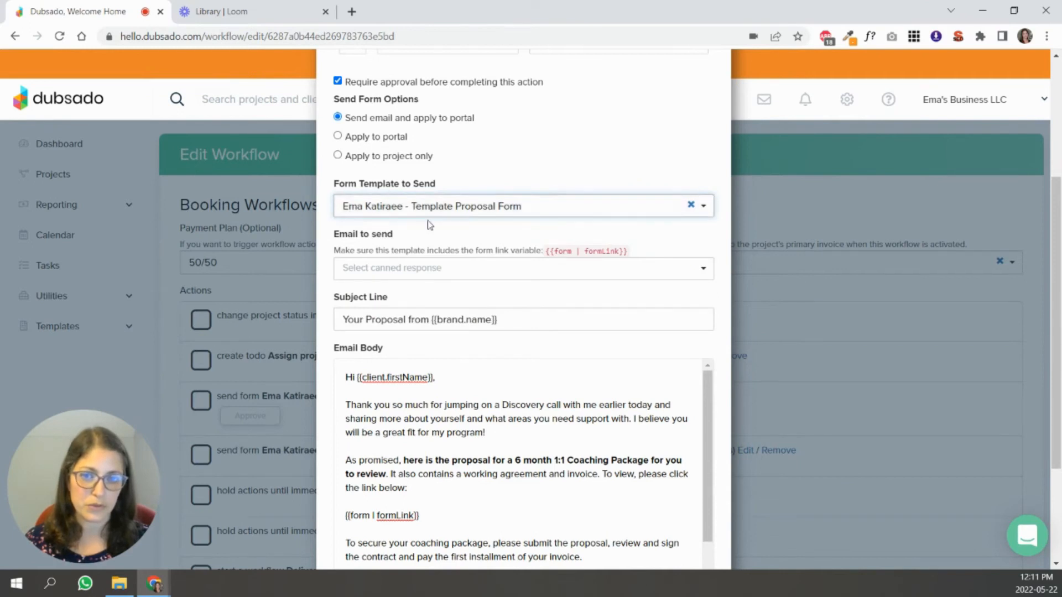
Select the canned response "Coaching | 02 Booking | 01 | Send Proposal" as the email for the first proposal action.
left_click(491, 271)
scroll(707, 307, "down", 5)
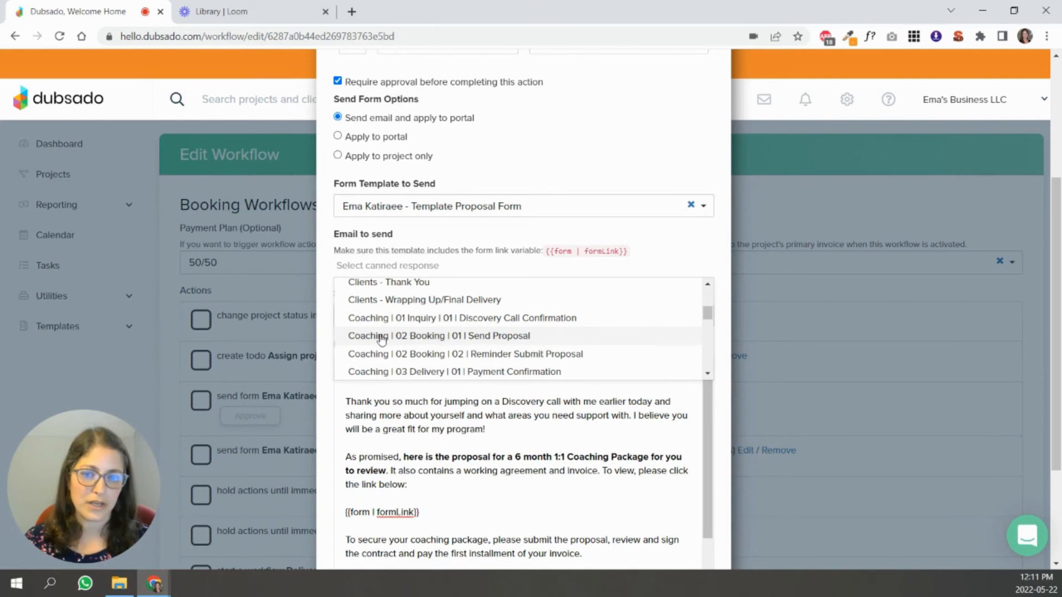
left_click(467, 336)
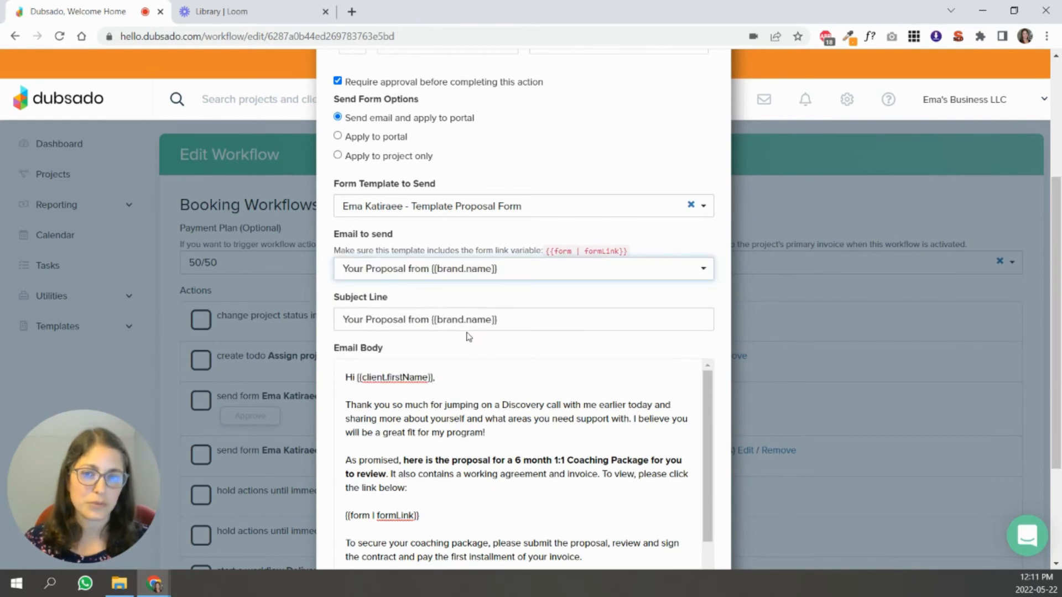
left_click(479, 277)
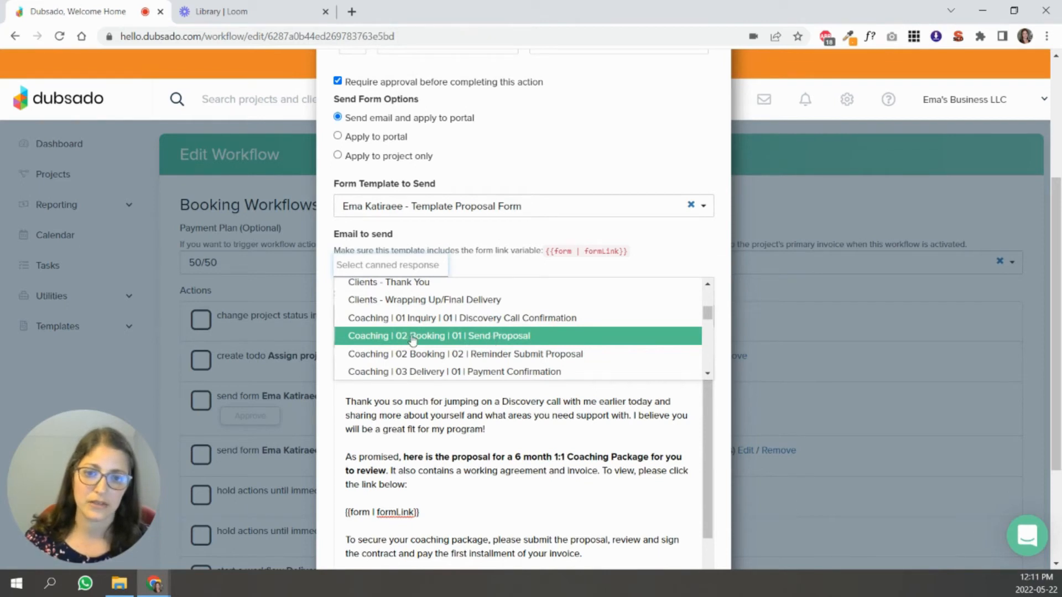
left_click(522, 338)
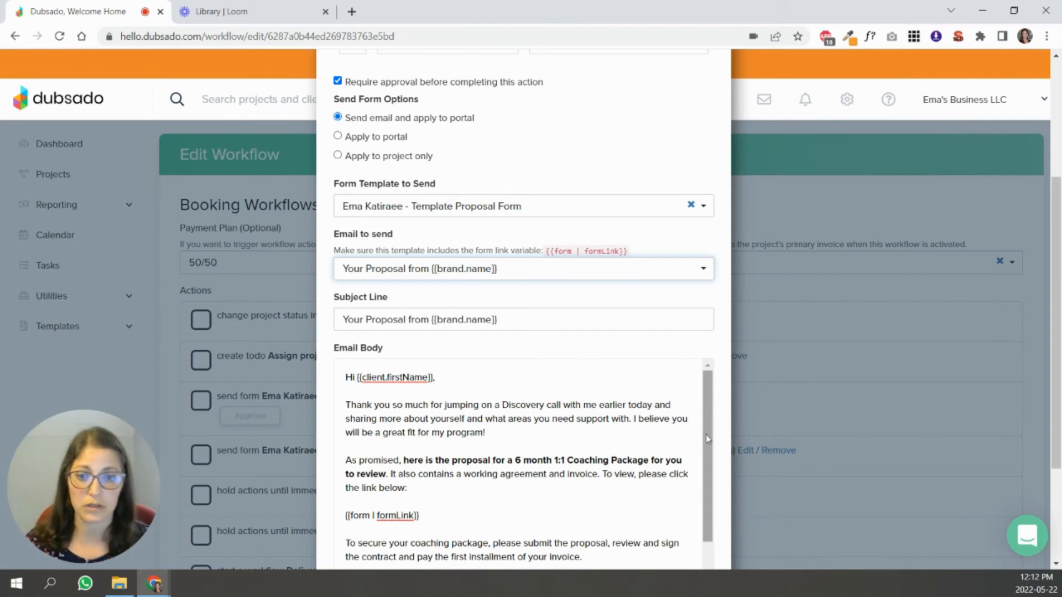
Review the proposal email body and the send form action's settings, and close the action without saving.
scroll(569, 437, "down", 3)
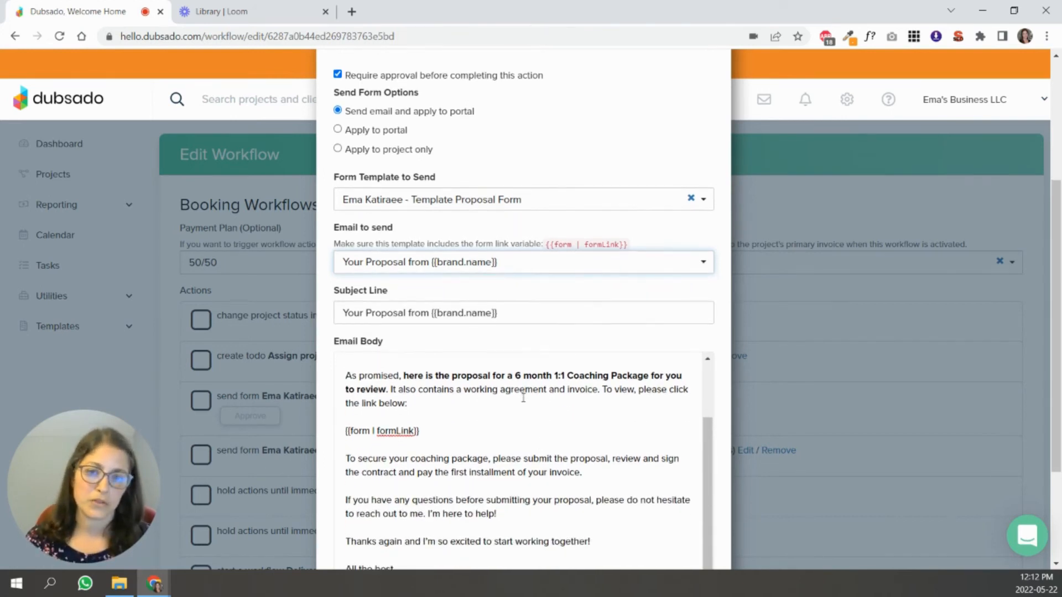
scroll(491, 463, "up", 3)
scroll(532, 426, "down", 3)
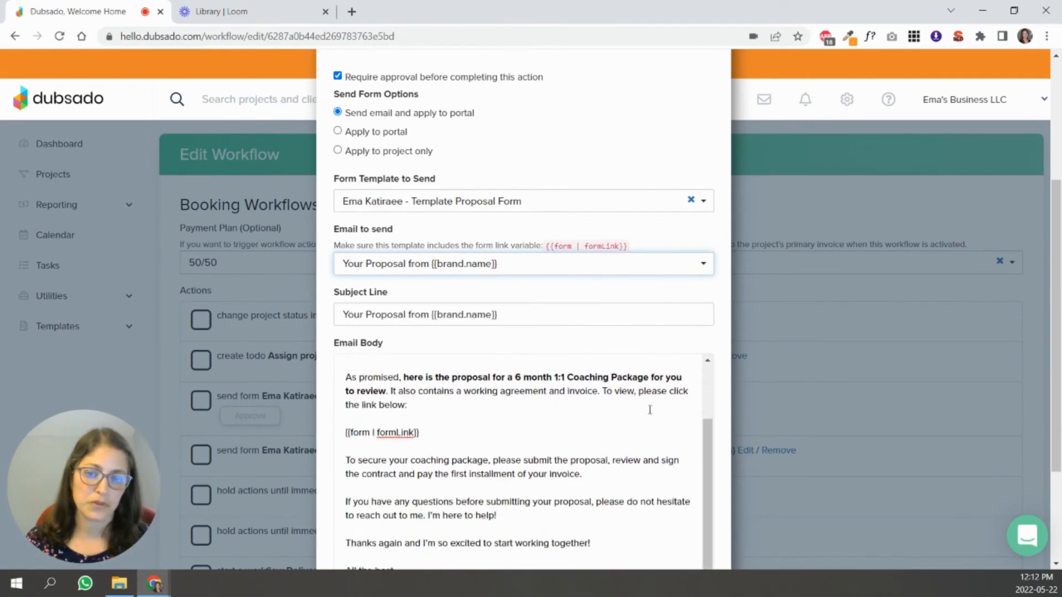
scroll(514, 382, "up", 3)
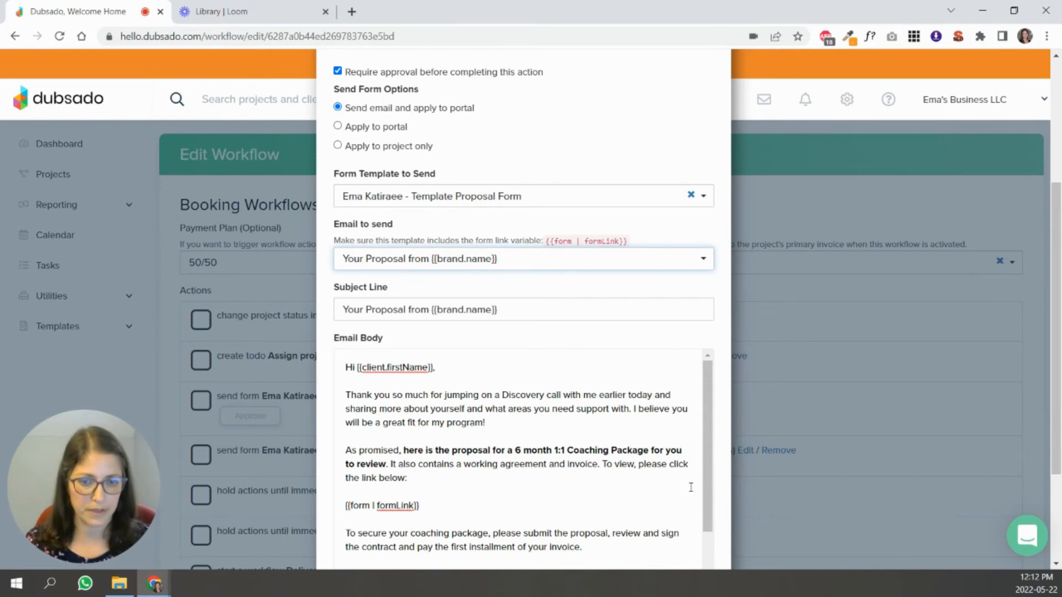
scroll(475, 354, "up", 4)
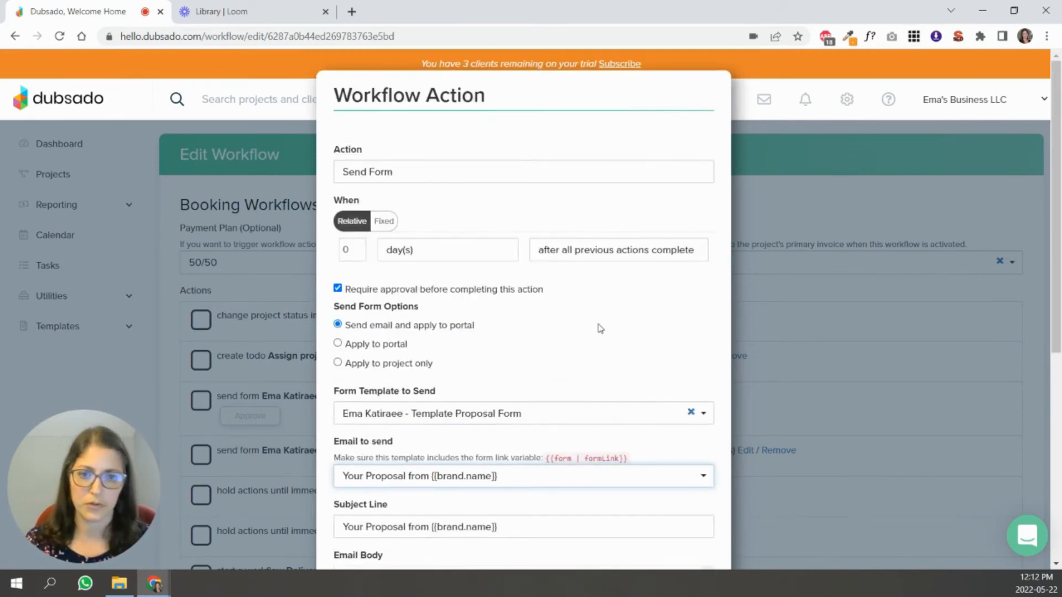
scroll(581, 373, "down", 7)
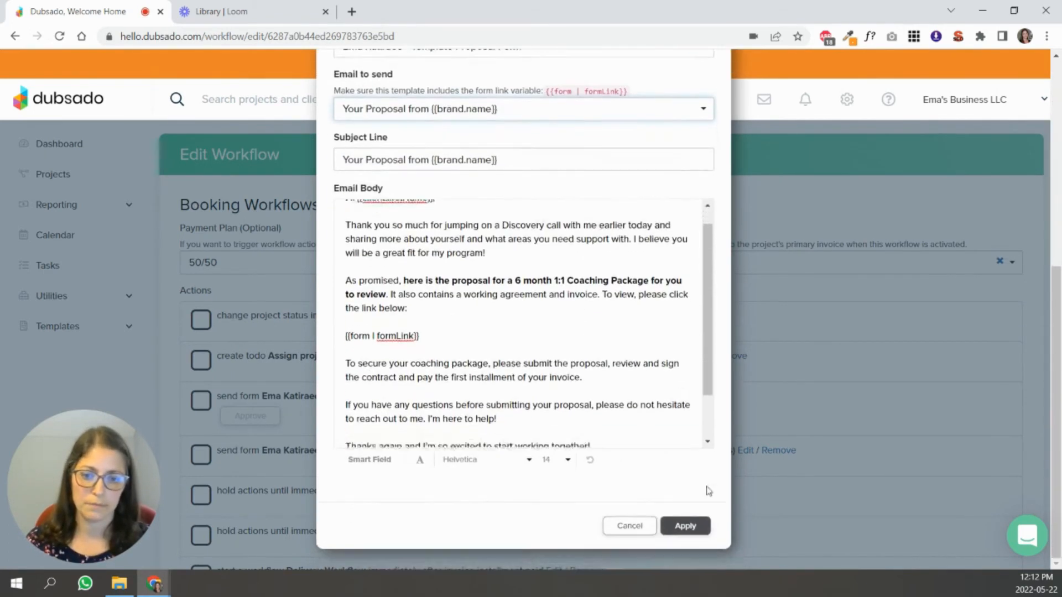
left_click(646, 527)
Set the follow-up send form action to run 5 days after the form is not completed, watching the existing template proposal form.
scroll(746, 344, "down", 2)
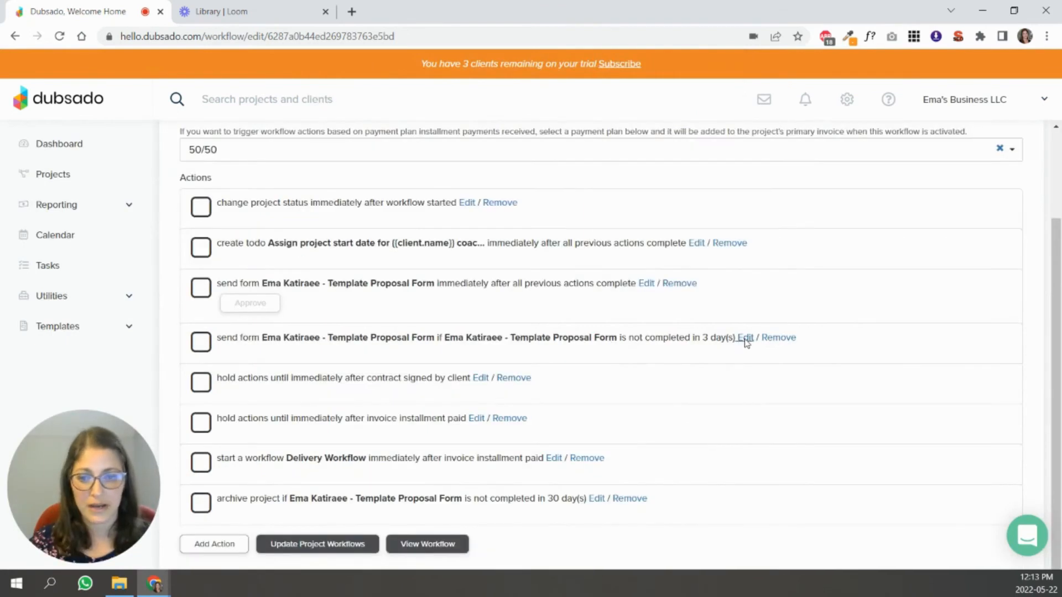
left_click(745, 338)
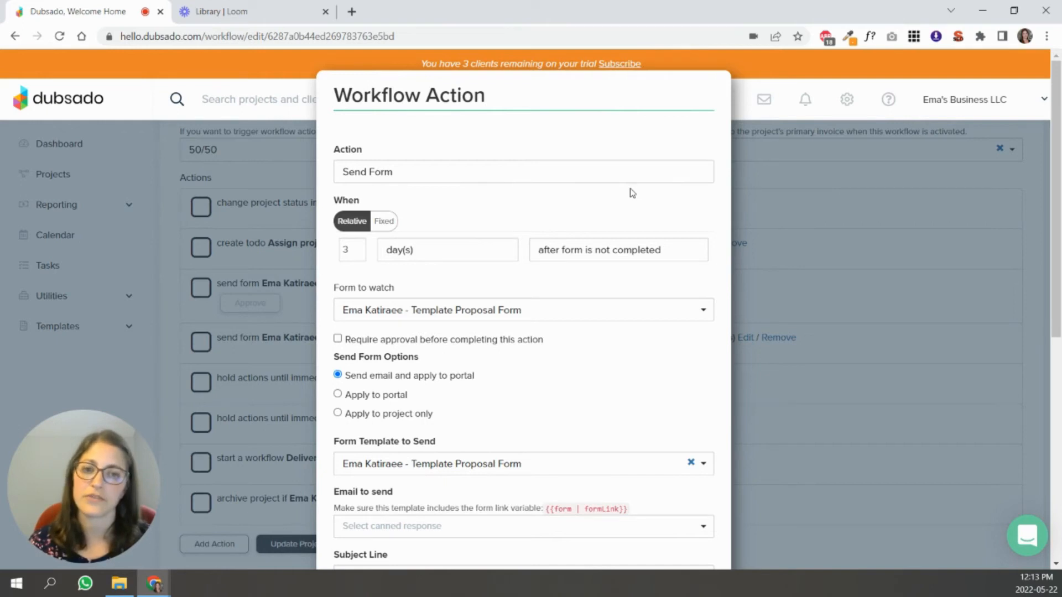
left_click(358, 247)
left_click(358, 248)
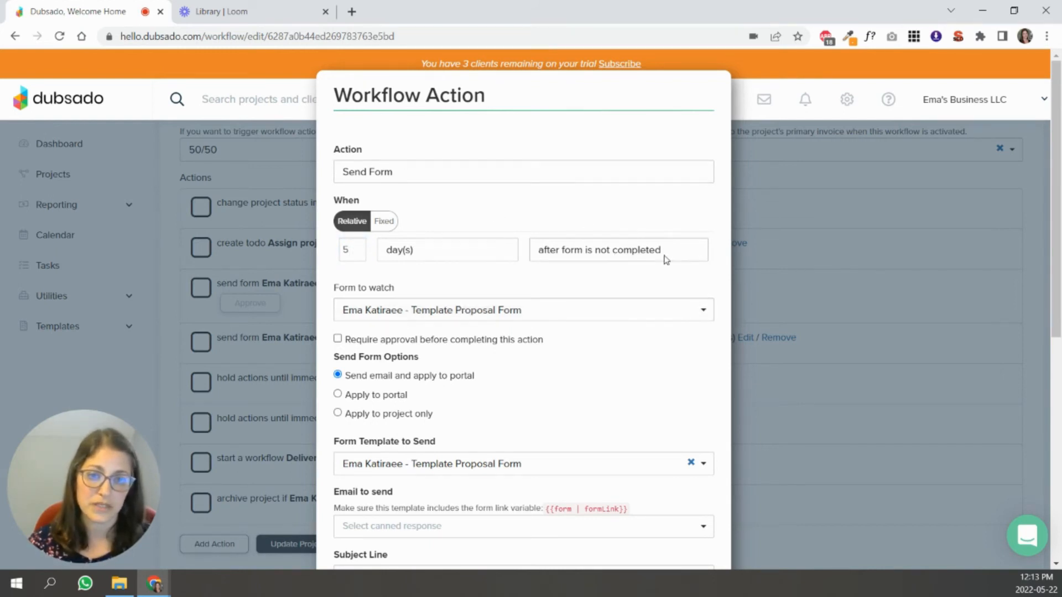
left_click(631, 314)
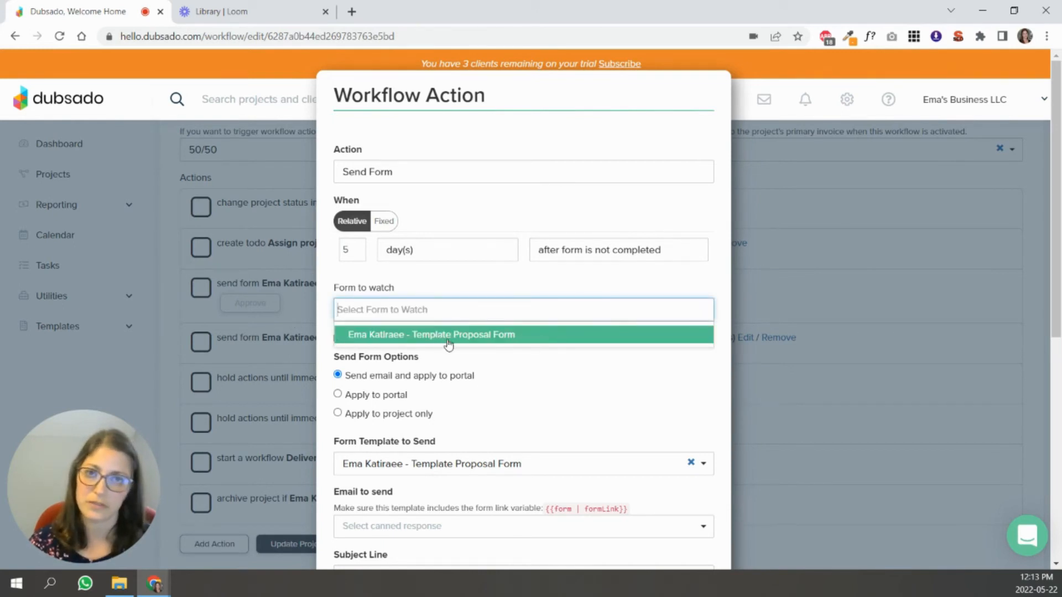
left_click(398, 338)
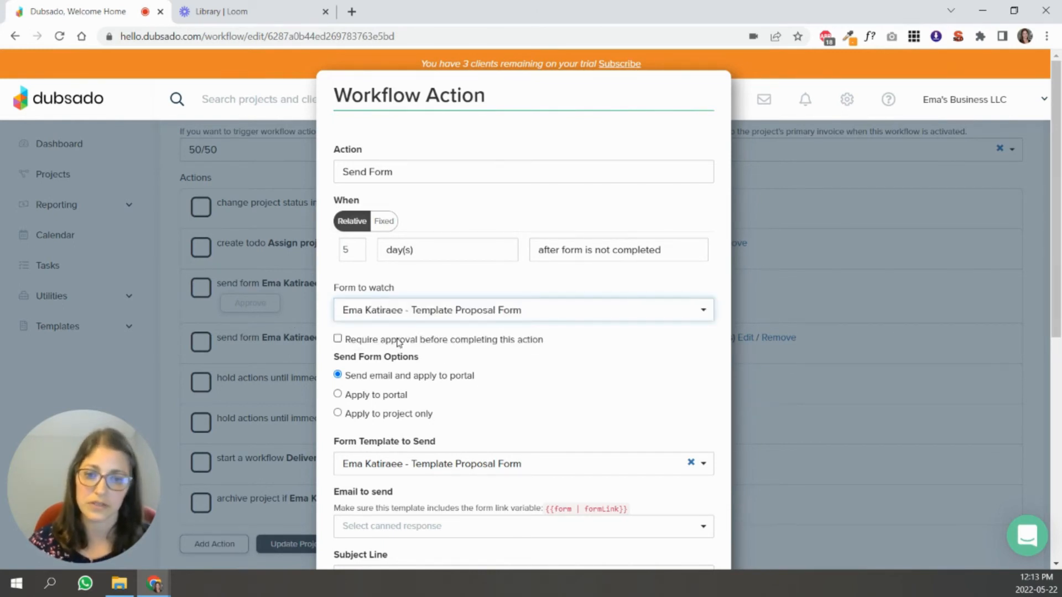
Choose the same branded template proposal form as the form template sent by the follow-up action.
scroll(423, 343, "down", 3)
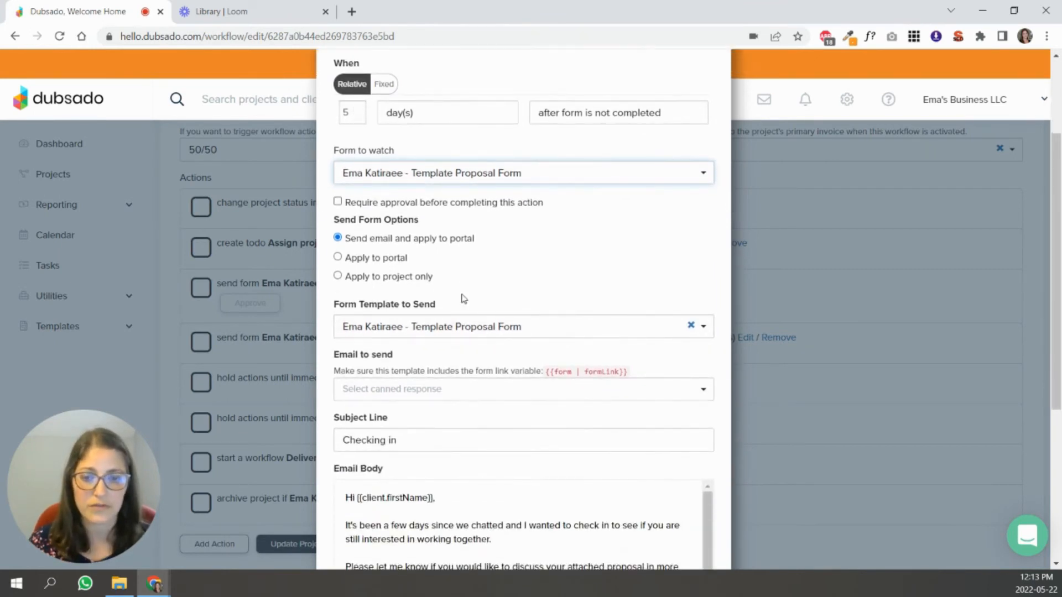
left_click(503, 327)
left_click_drag(693, 351, 700, 441)
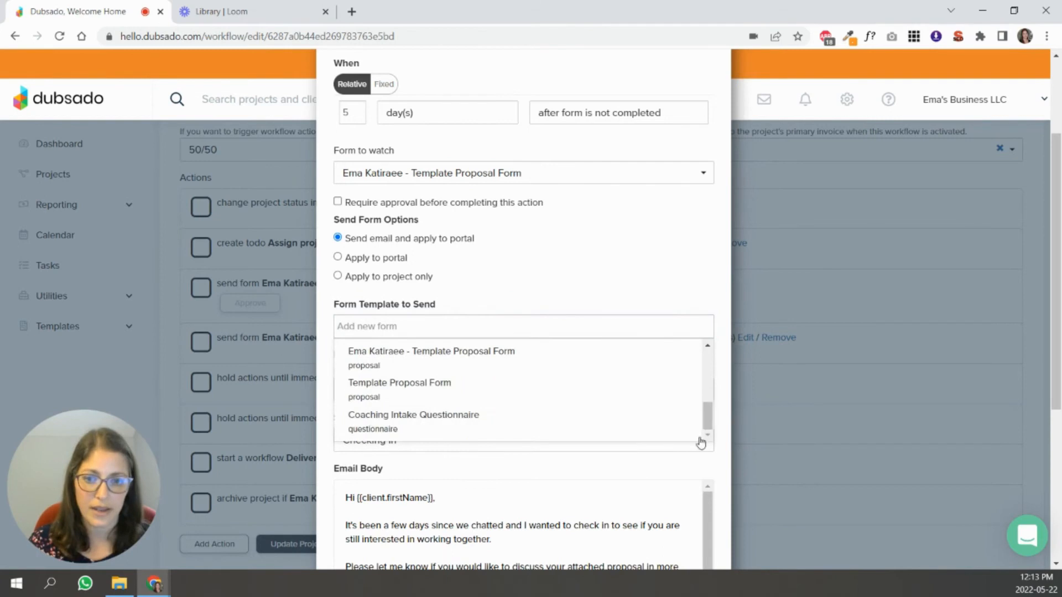
left_click(457, 357)
Use the canned response "Coaching | 02 Booking | 02 | Reminder Submit Proposal" for the follow-up email, check its body and apply the action.
scroll(516, 253, "down", 3)
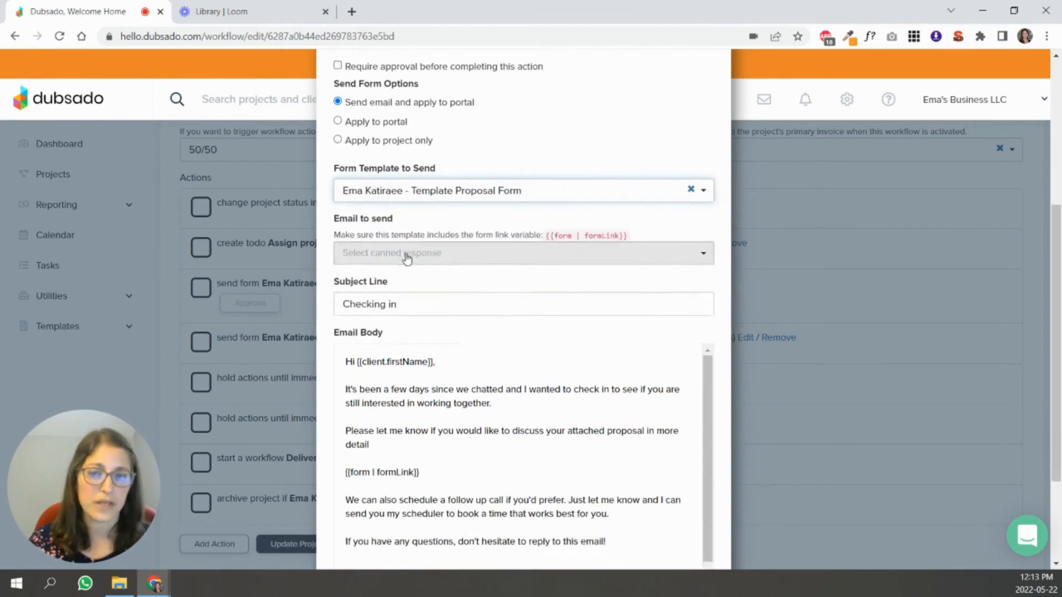
left_click(405, 252)
scroll(501, 326, "down", 3)
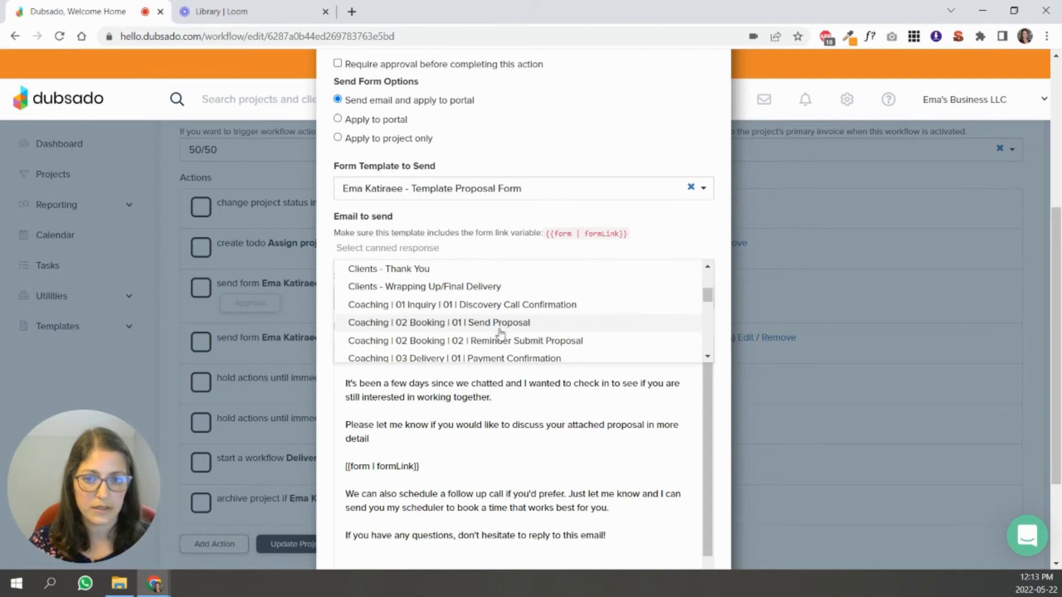
left_click(575, 342)
scroll(618, 401, "down", 3)
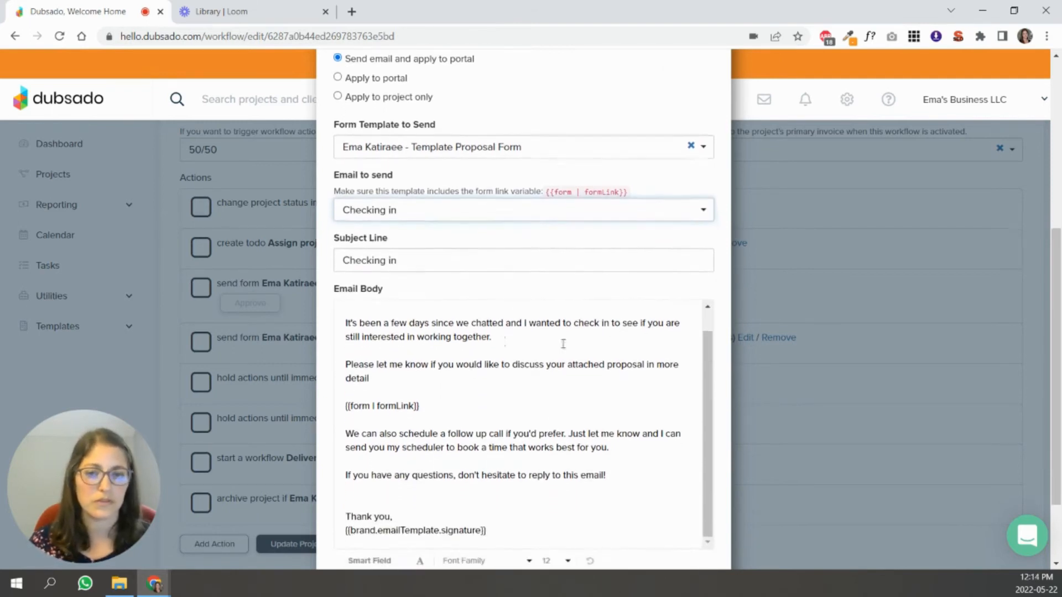
scroll(706, 394, "up", 2)
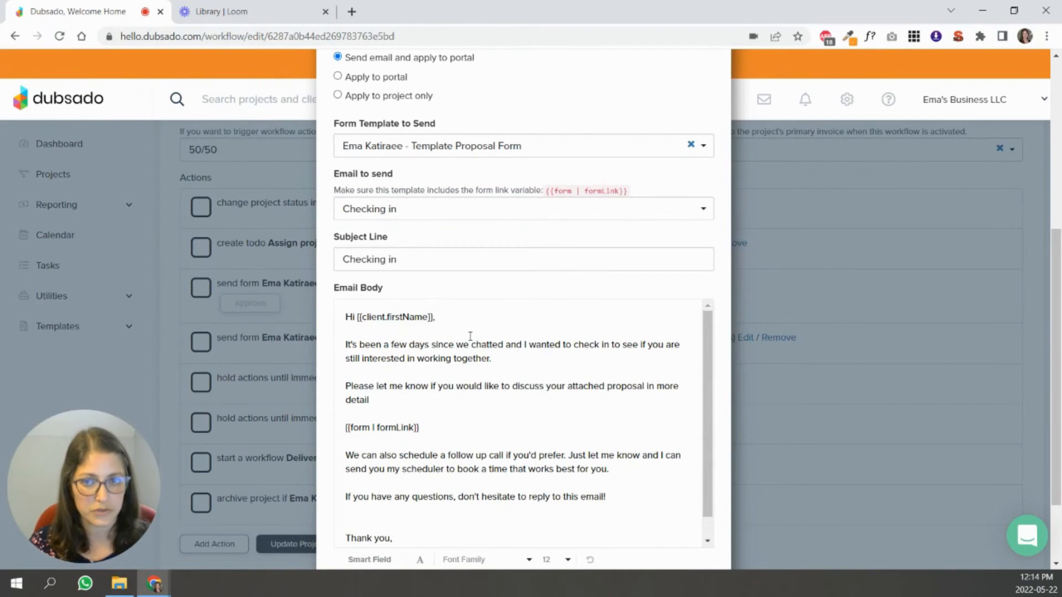
scroll(470, 336, "down", 5)
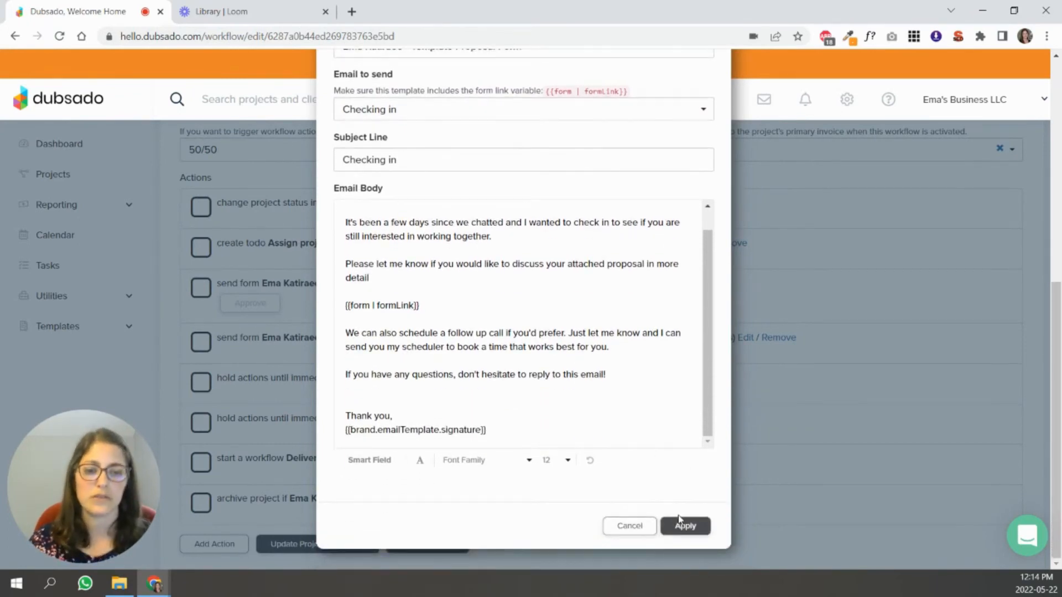
left_click(684, 528)
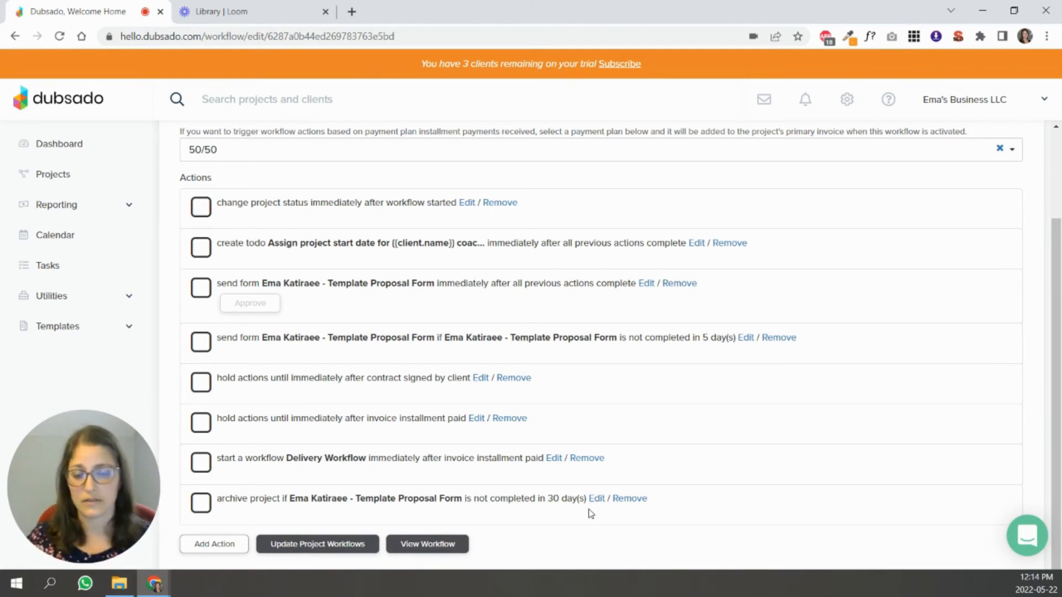
Open the Delivery Workflow for editing and check the project status set by its first action, leaving it unchanged.
key("alt+Left")
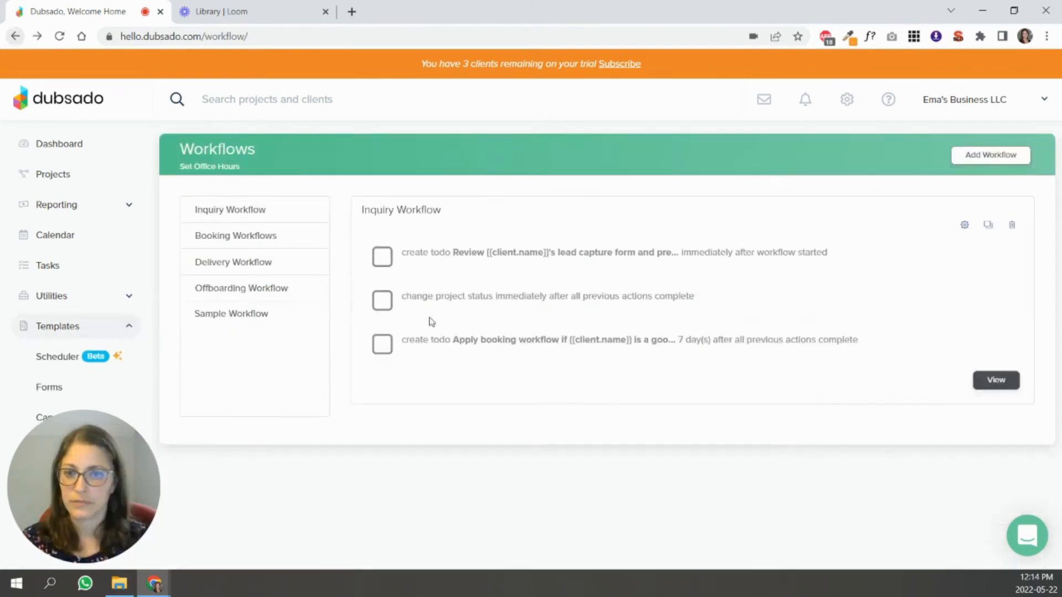
left_click(268, 266)
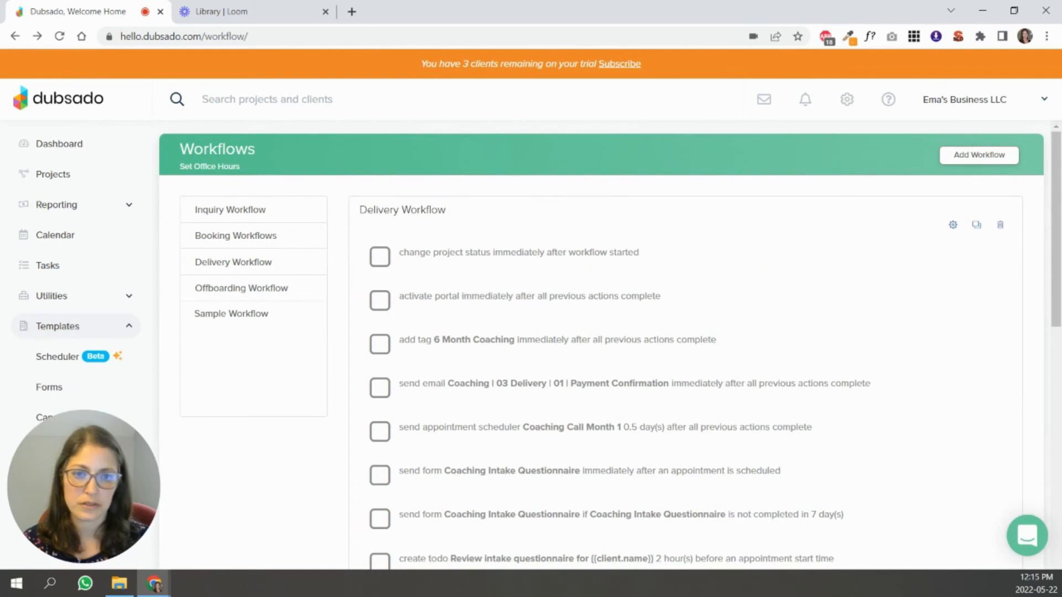
left_click(953, 226)
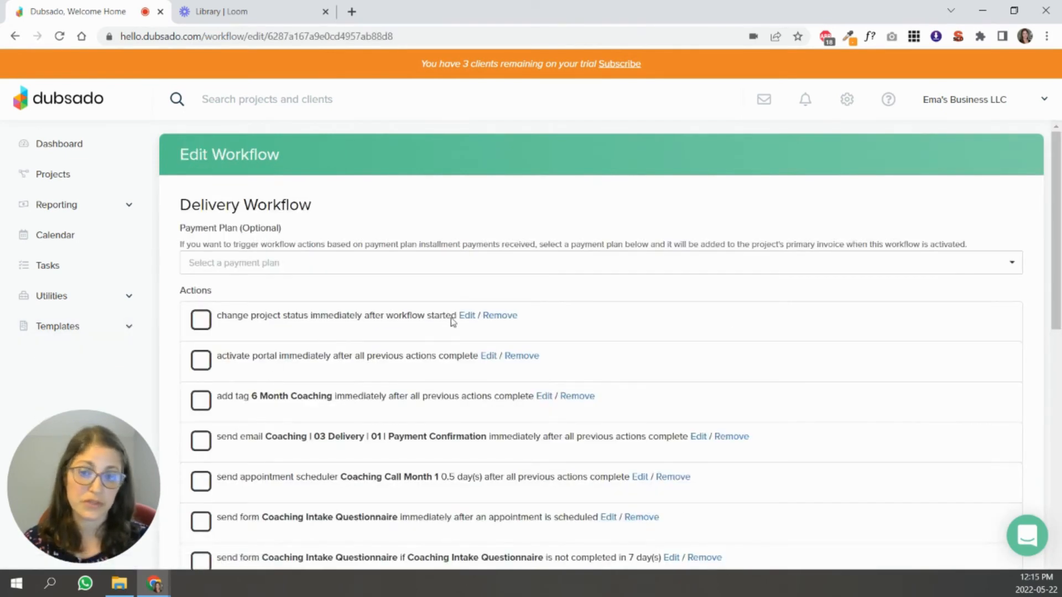
left_click(466, 315)
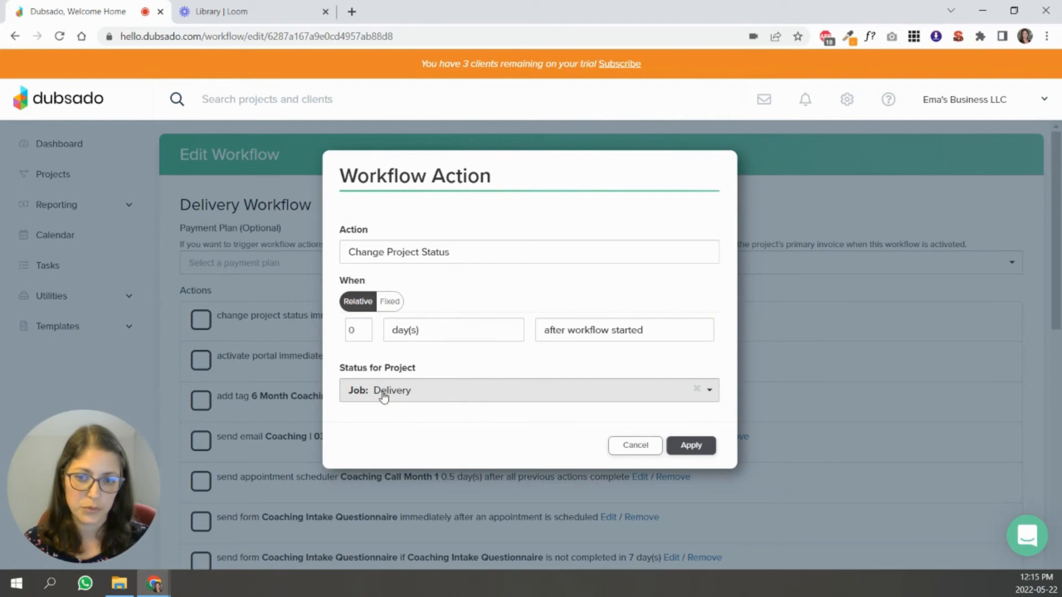
left_click(635, 447)
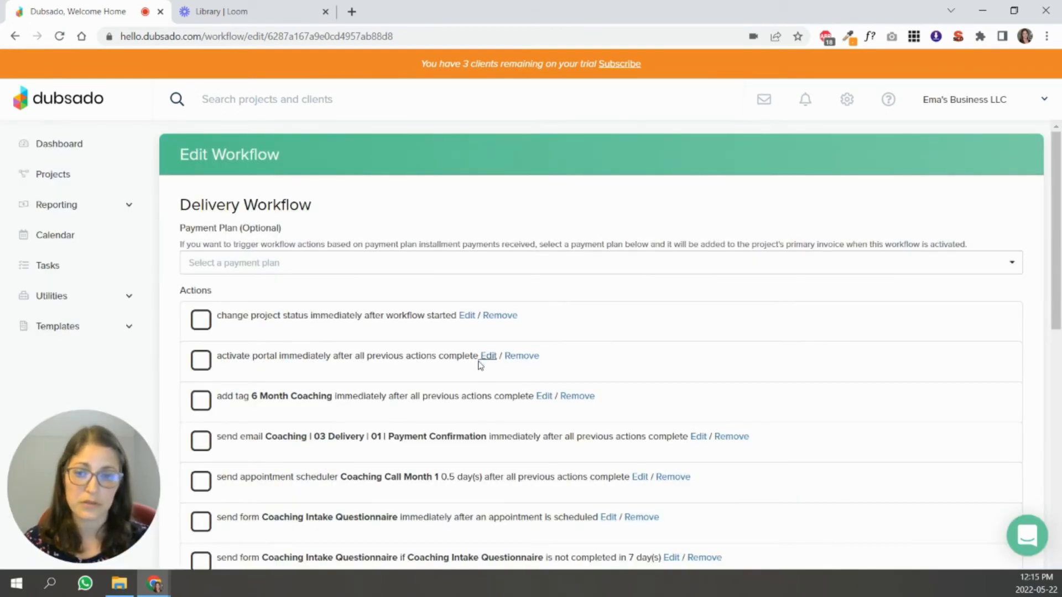
Open the first send appointment scheduler action and select Coaching Call Month 1 as its scheduler template.
scroll(254, 341, "down", 3)
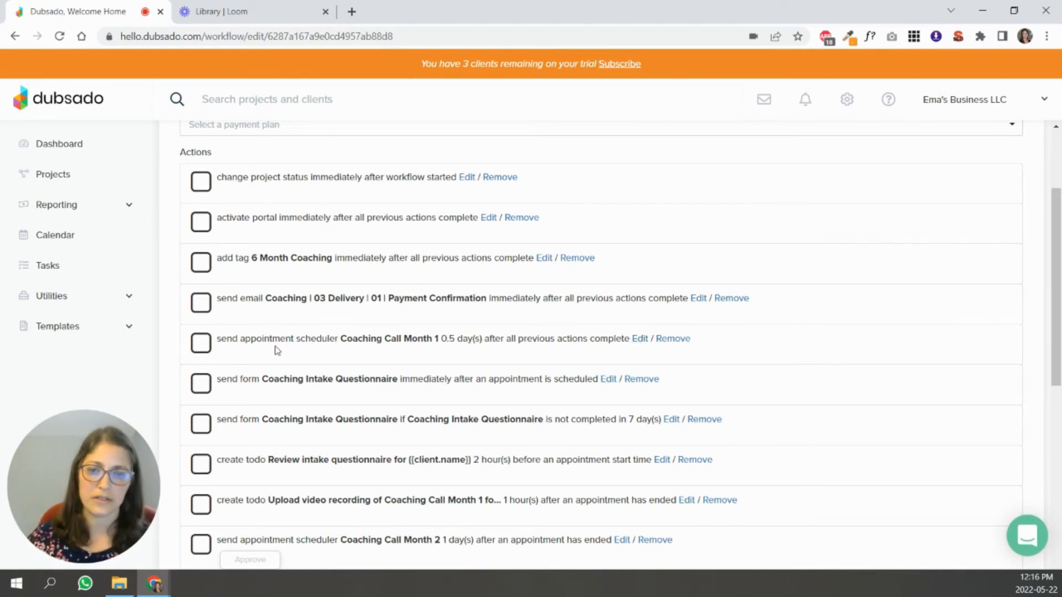
left_click(640, 339)
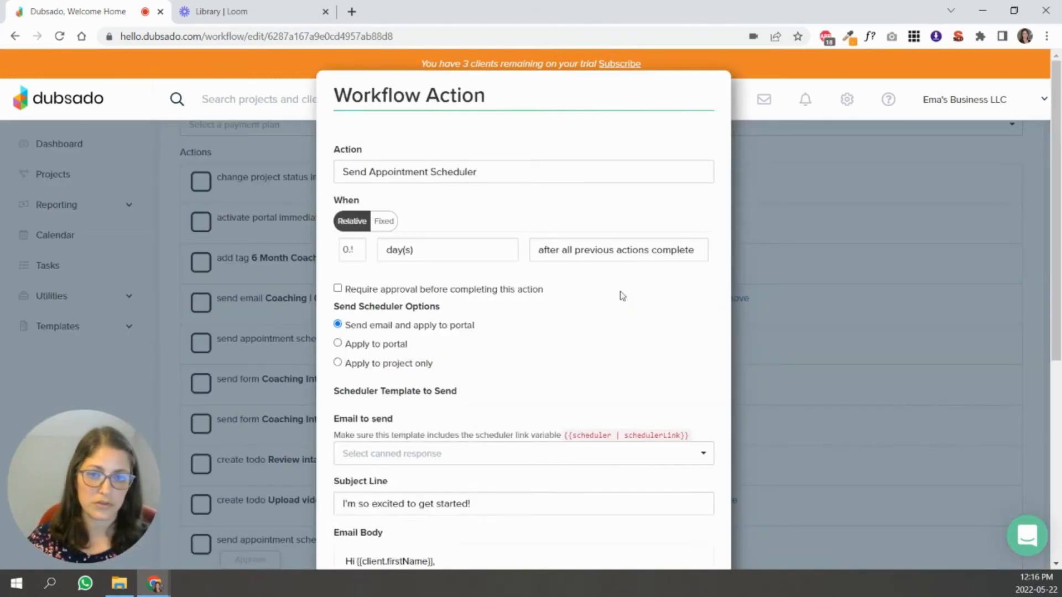
left_click(431, 173)
left_click(412, 389)
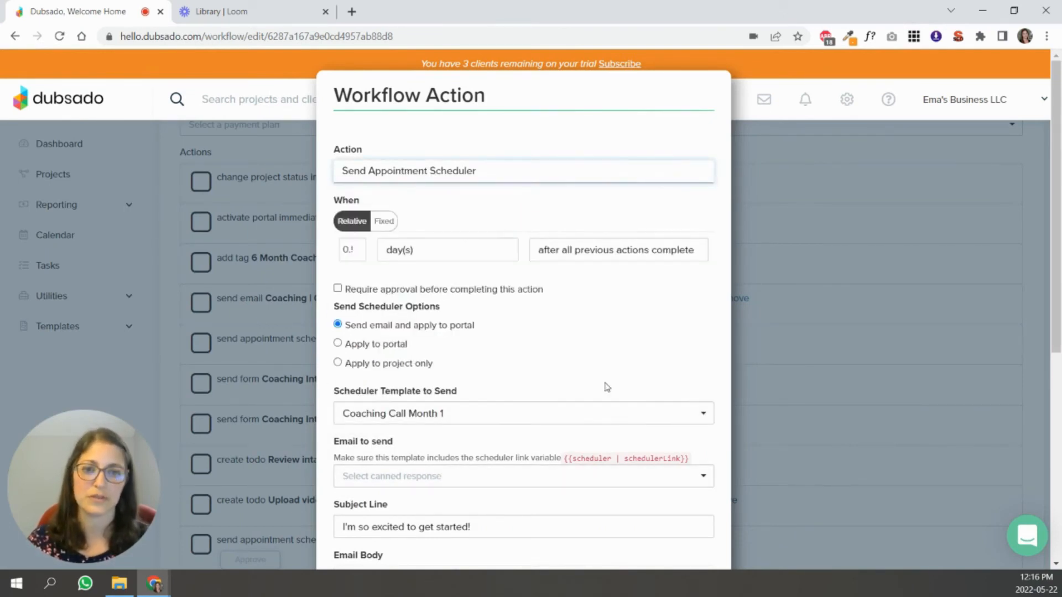
scroll(553, 382, "down", 2)
left_click(421, 345)
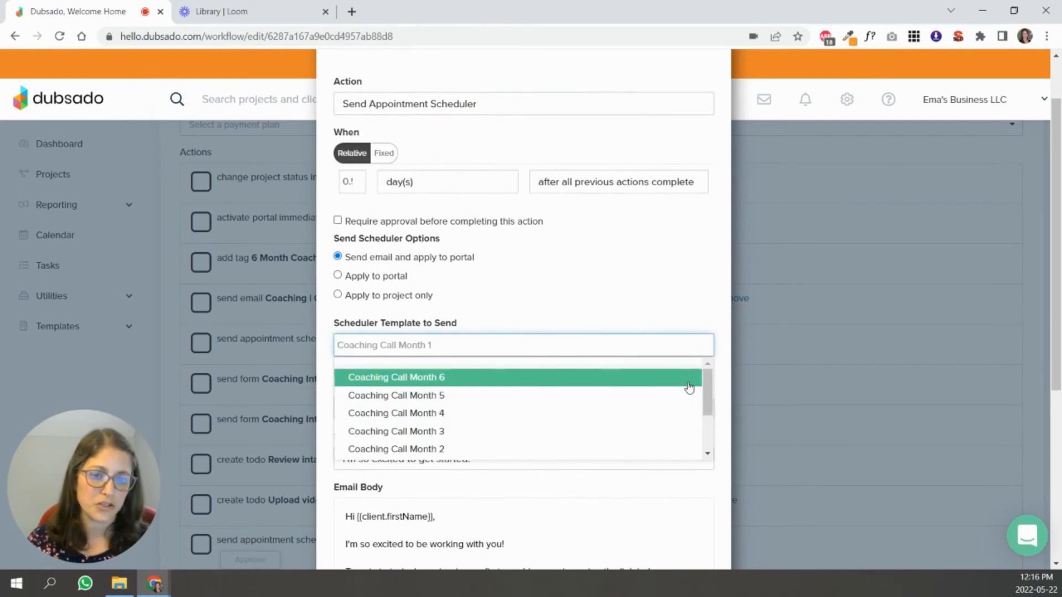
mouse_move(712, 380)
left_mouse_down()
mouse_move(711, 438)
mouse_move(700, 385)
left_mouse_up()
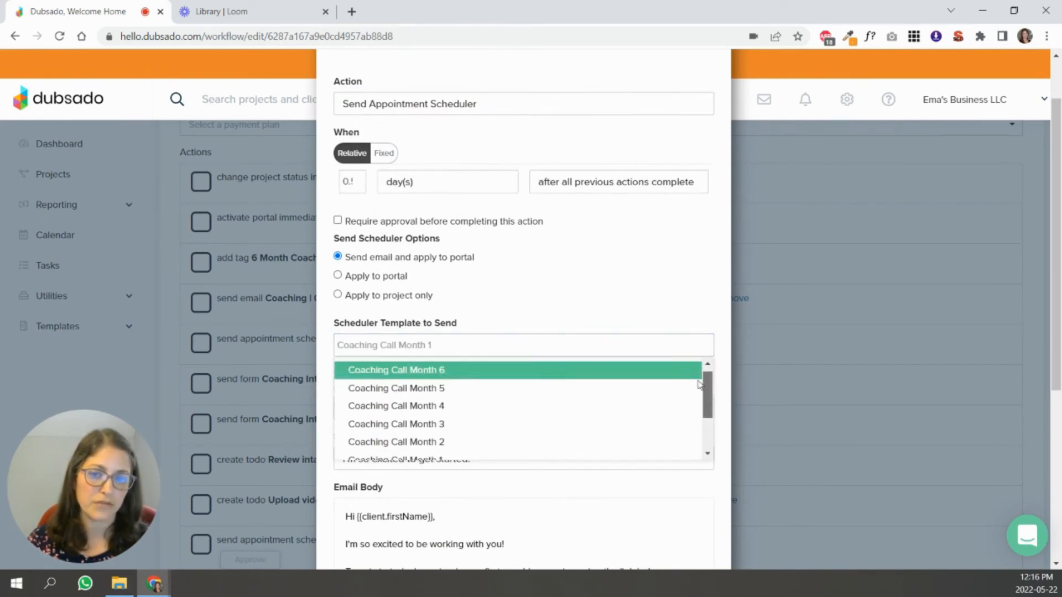
scroll(553, 421, "down", 2)
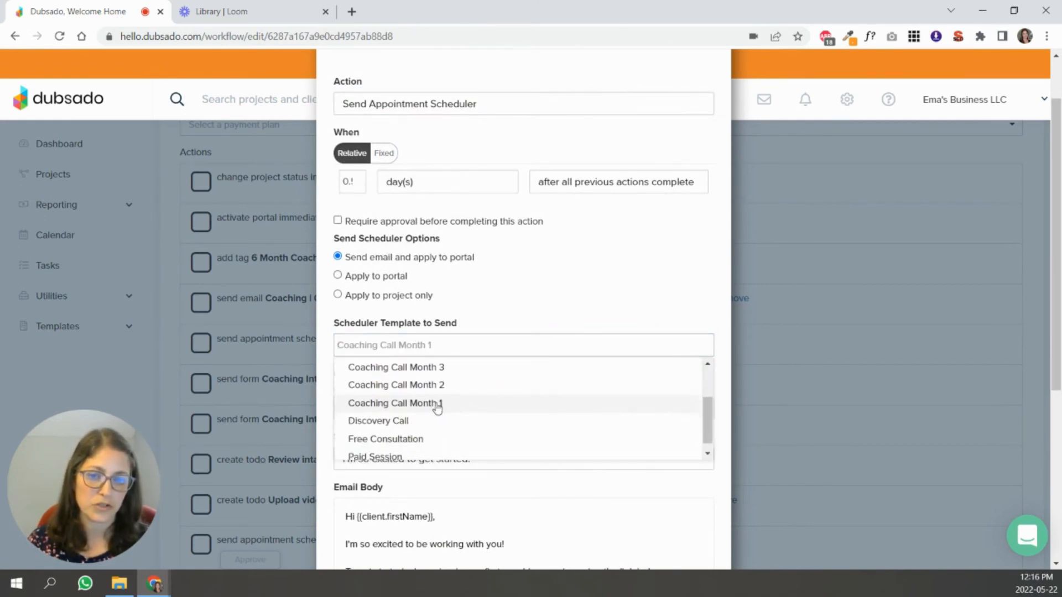
left_click(438, 404)
Select the "Welcome!" canned response with the scheduler link as the email for the first coaching call.
scroll(391, 199, "down", 5)
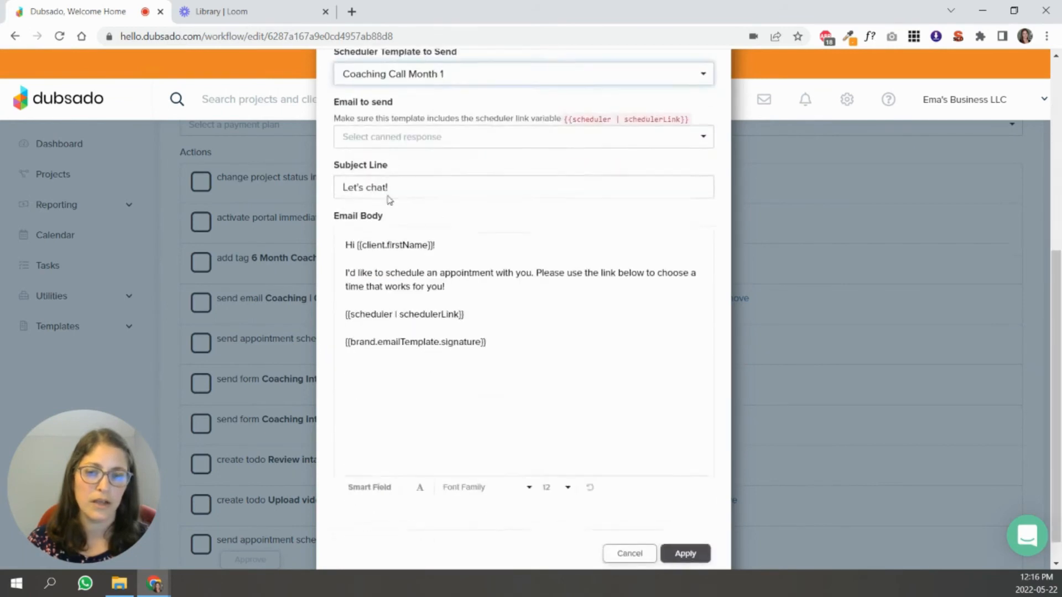
left_click(394, 129)
left_click_drag(706, 159, 709, 184)
left_click(661, 206)
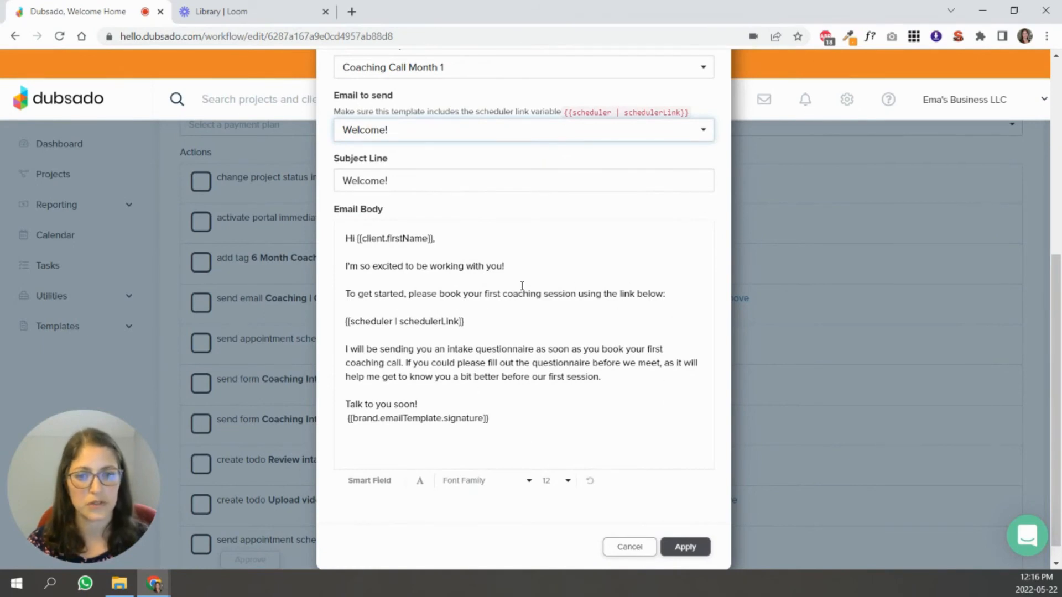
Apply the first coaching call scheduler action and set the immediate Coaching Intake Questionnaire form action to watch Coaching Call Month 1.
left_click(680, 550)
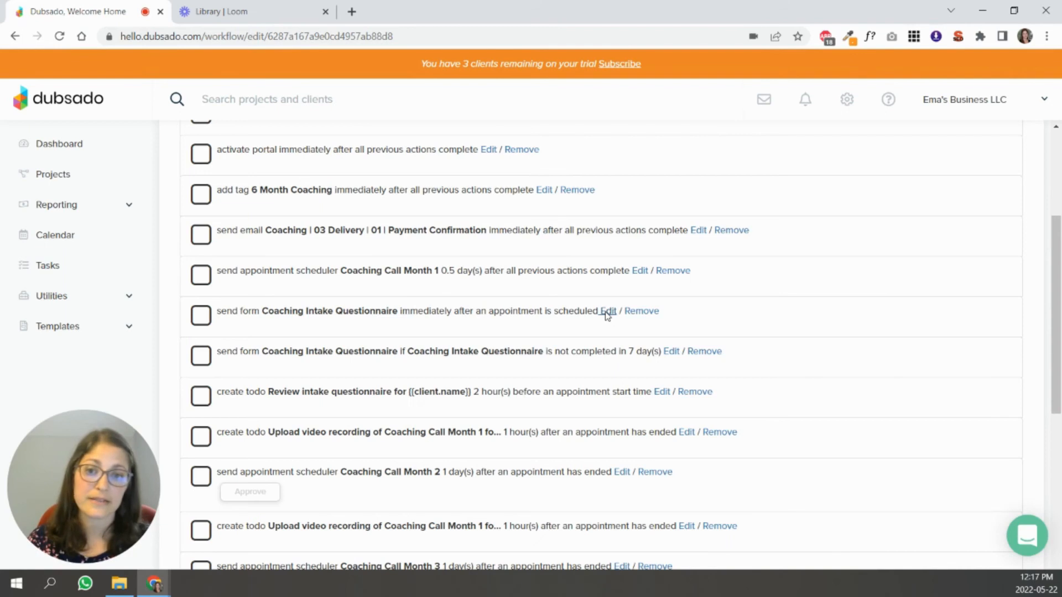
left_click(608, 312)
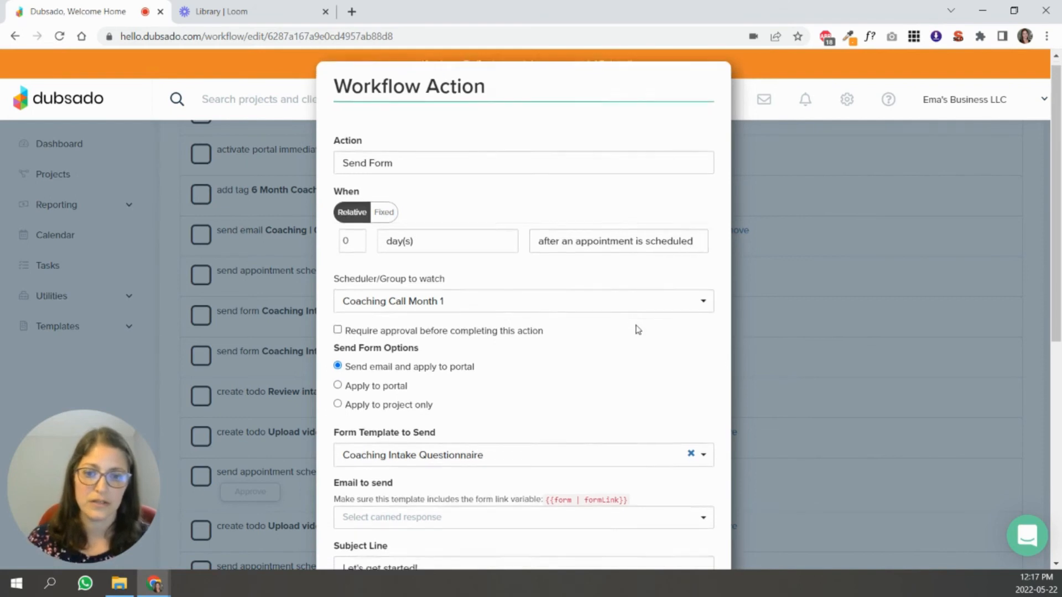
scroll(636, 329, "down", 3)
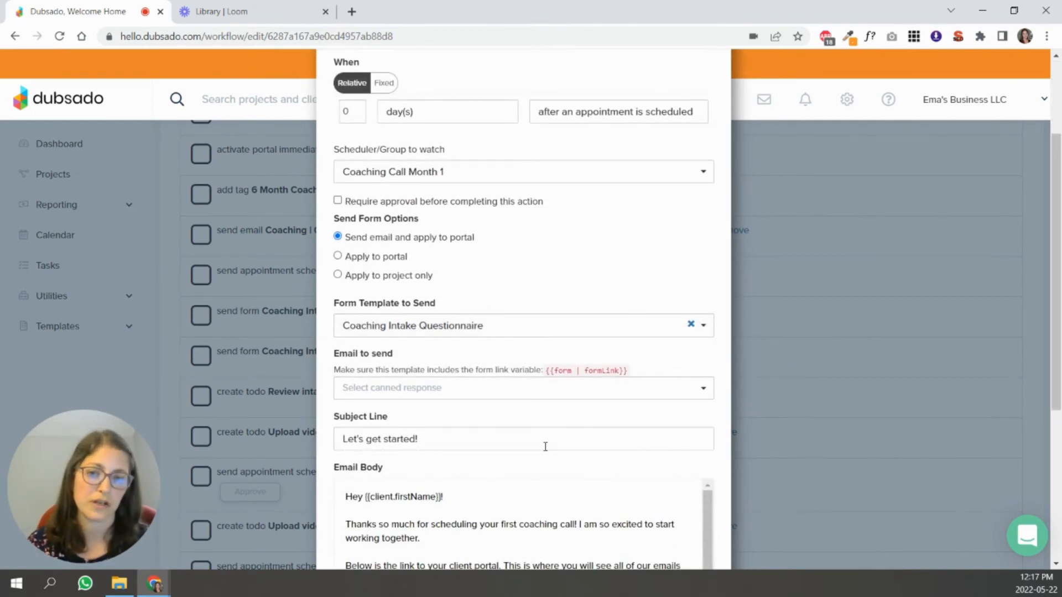
scroll(393, 224, "up", 3)
left_click(404, 314)
left_click(418, 354)
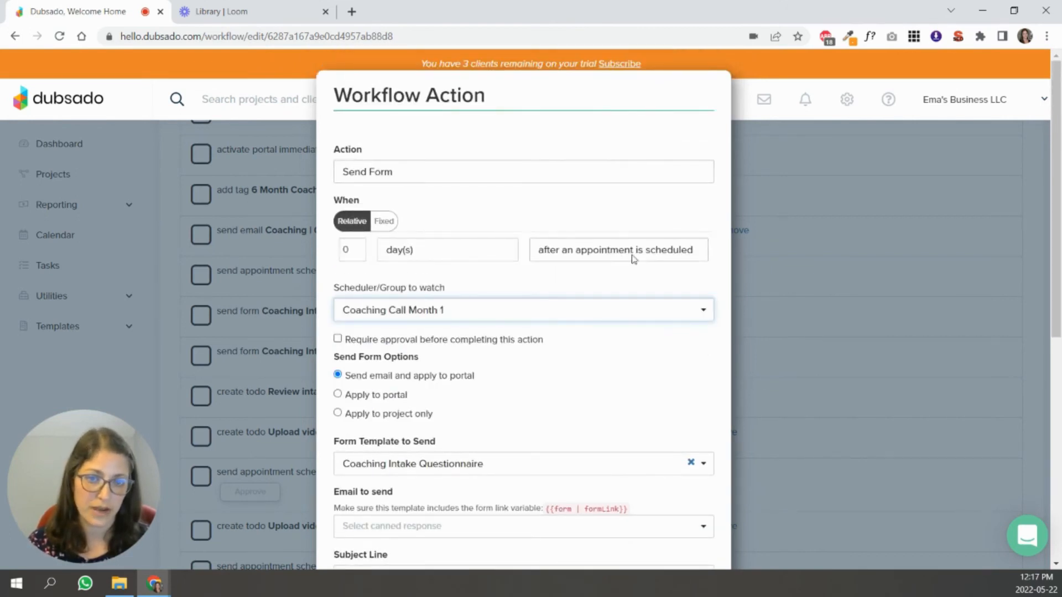
left_click(365, 318)
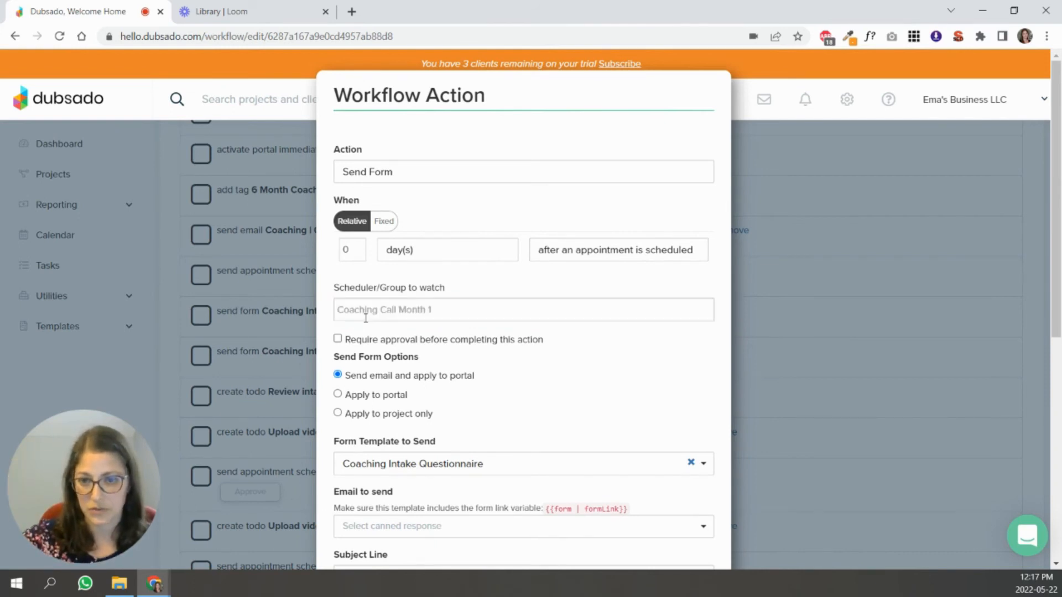
left_click(412, 355)
scroll(487, 418, "down", 1)
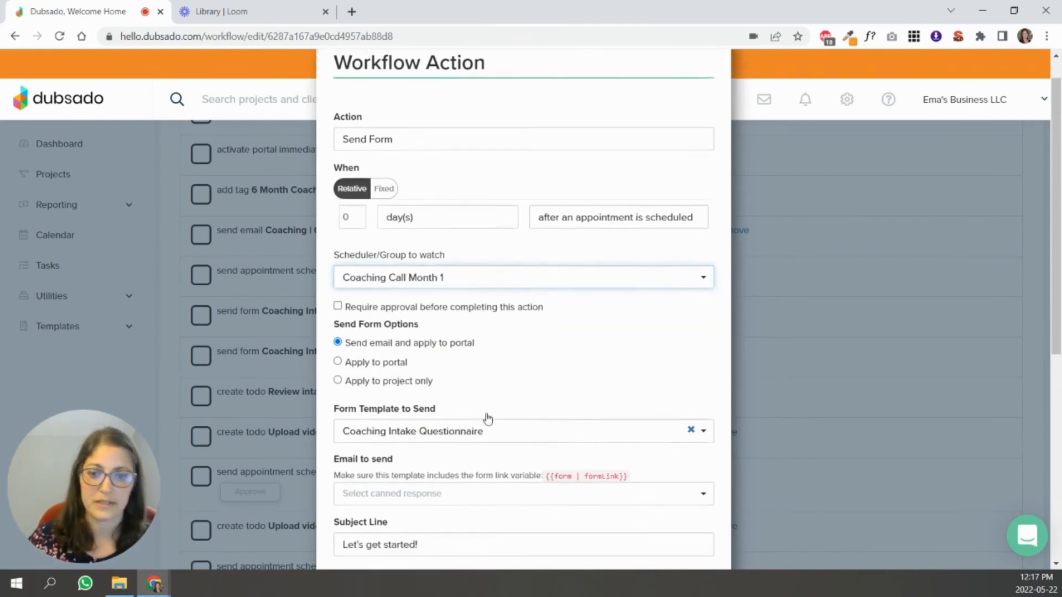
Select Coaching Intake Questionnaire as the form template to send in this action.
scroll(488, 419, "down", 3)
left_click(482, 259)
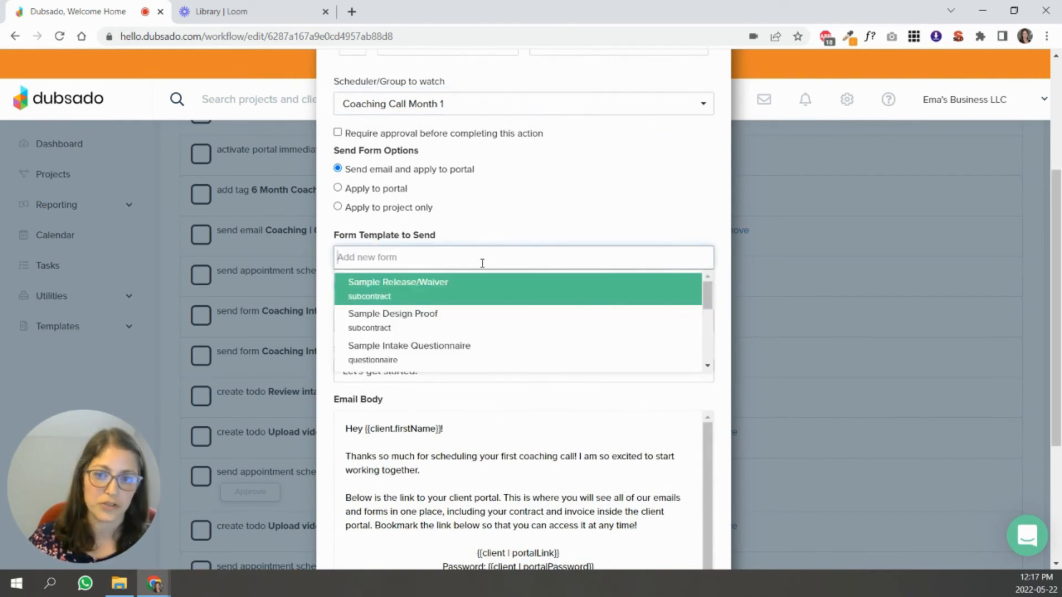
left_click_drag(708, 292, 708, 353)
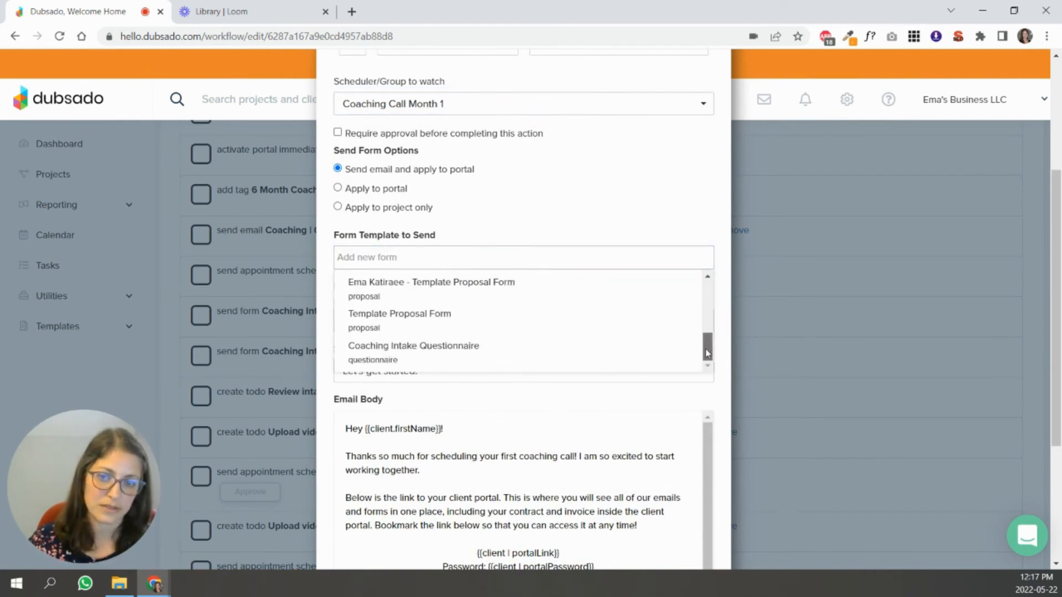
left_click(524, 360)
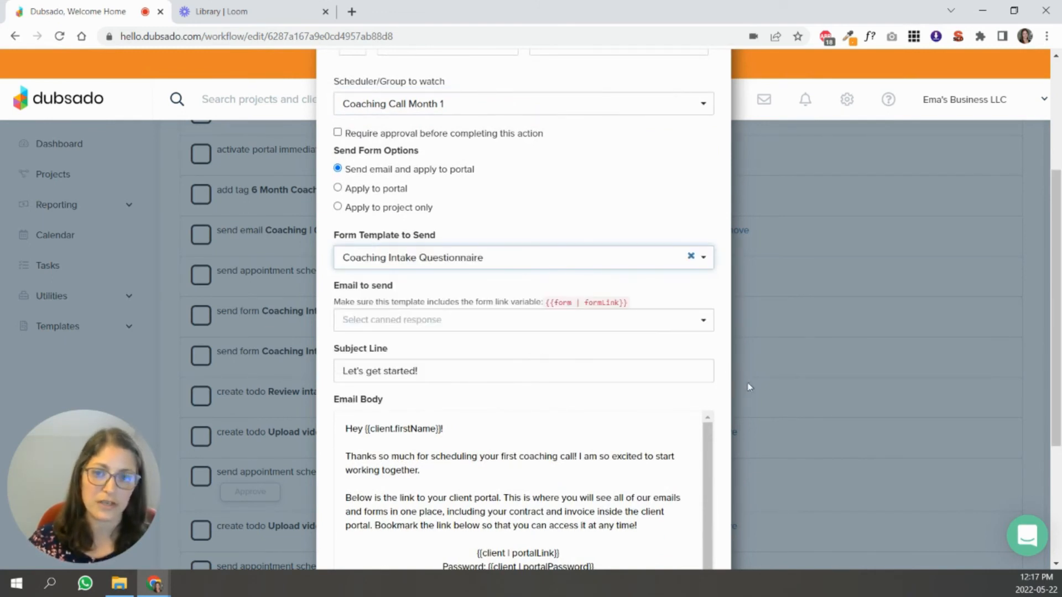
Use the canned response "Coaching | 03 Delivery | 03 | Send Intake Questionnaire" for the form email, check its body links and apply the action.
left_click(605, 329)
left_click_drag(708, 348, 711, 374)
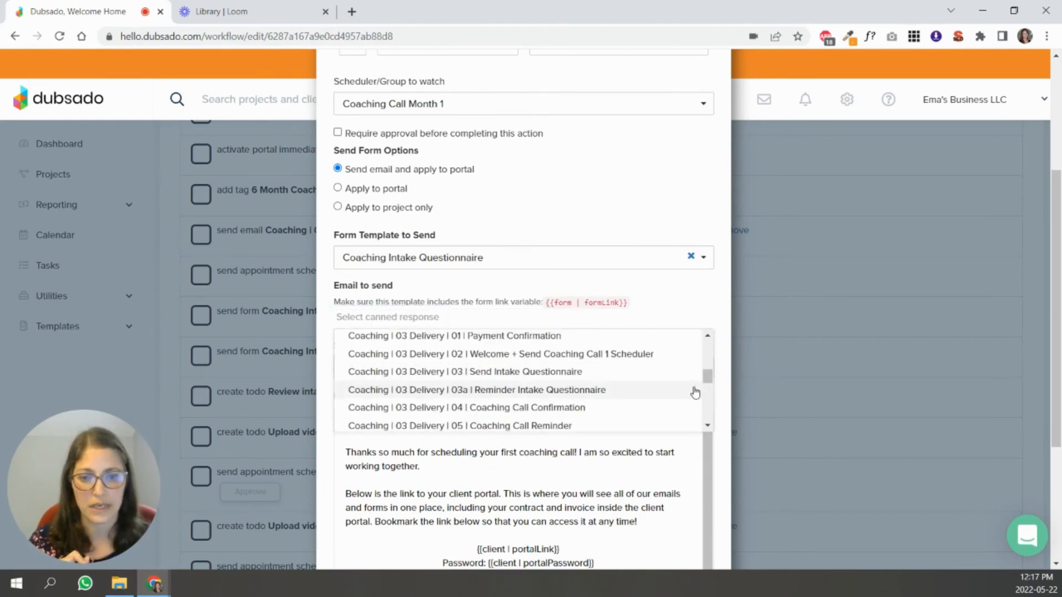
left_click(471, 372)
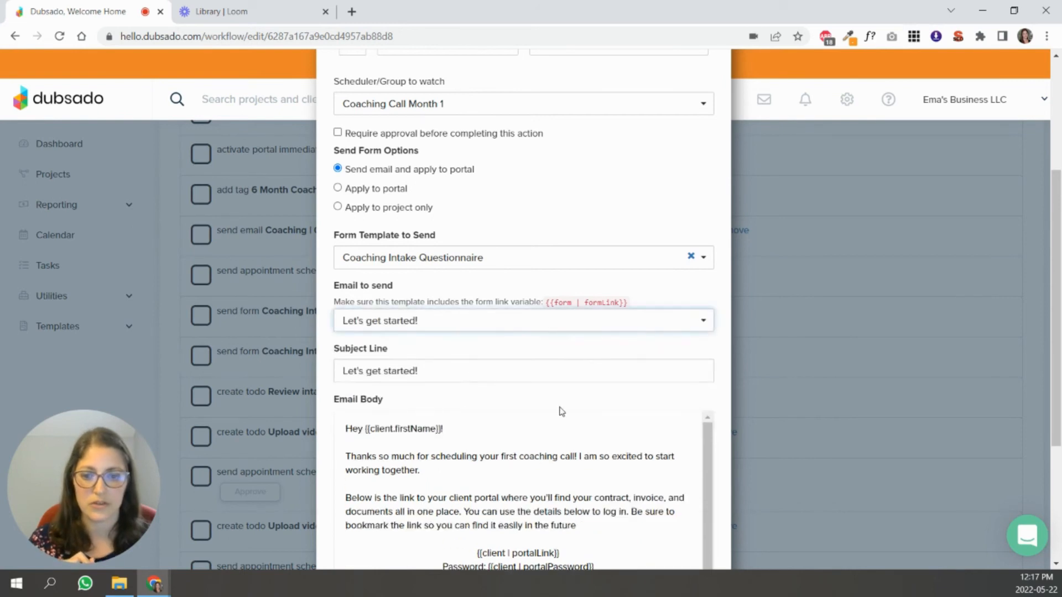
scroll(556, 387, "down", 5)
scroll(399, 221, "up", 2)
scroll(590, 285, "down", 3)
left_click_drag(629, 283, 428, 252)
left_click_drag(437, 356, 318, 348)
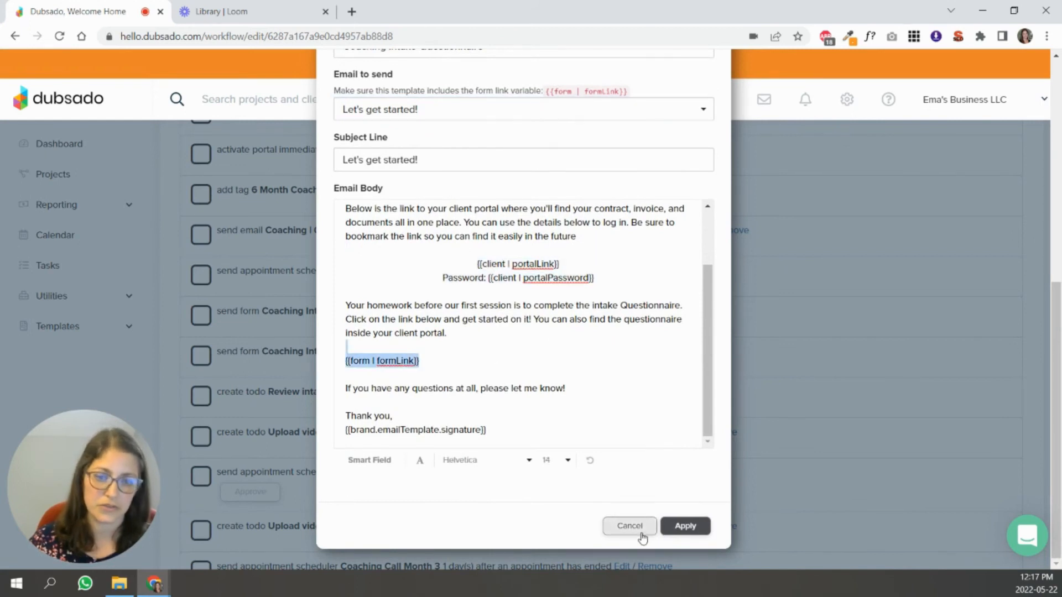
left_click(685, 526)
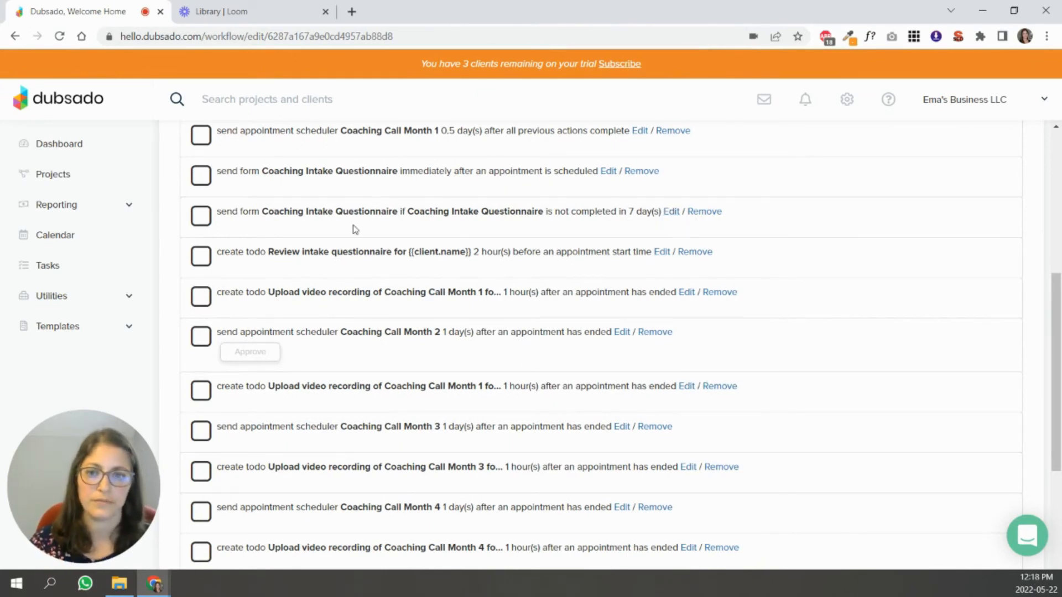
Check the trigger, watched scheduler and reminder text of the to-do for reviewing the intake questionnaire, and apply it unchanged.
left_click(662, 251)
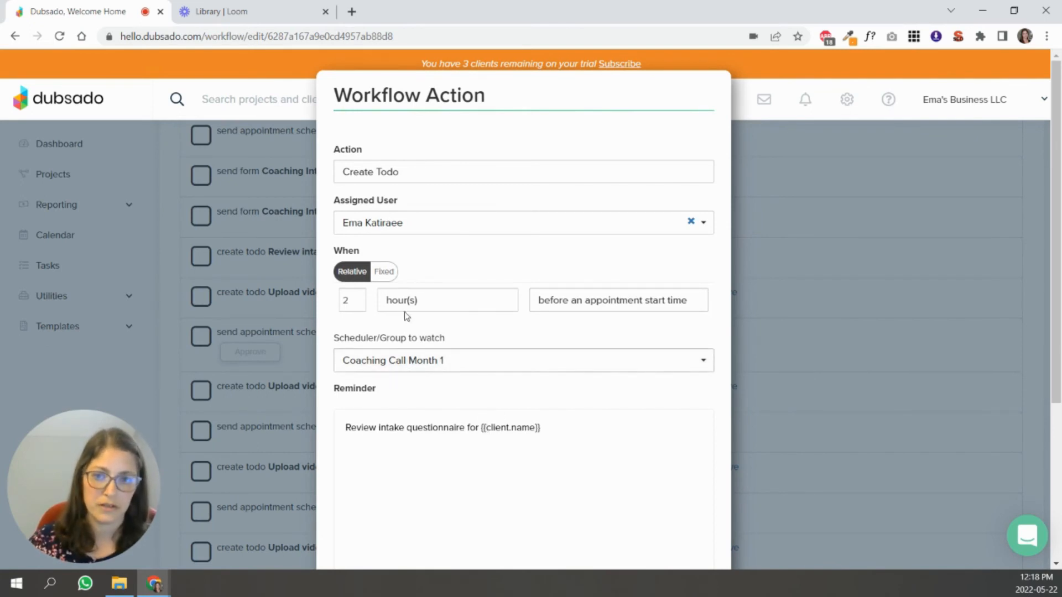
left_click(591, 304)
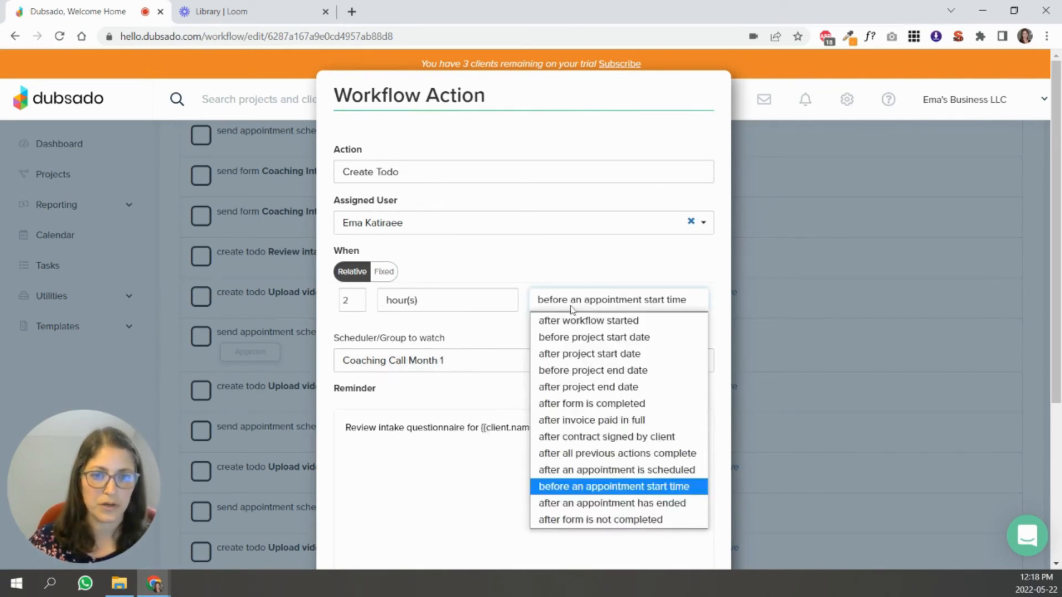
left_click(393, 360)
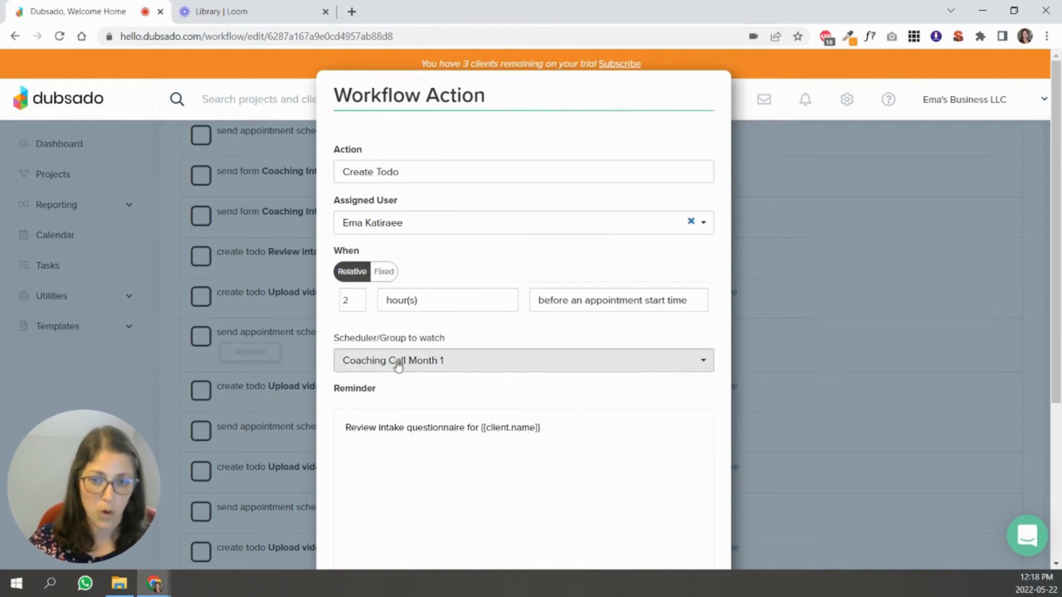
scroll(482, 373, "down", 3)
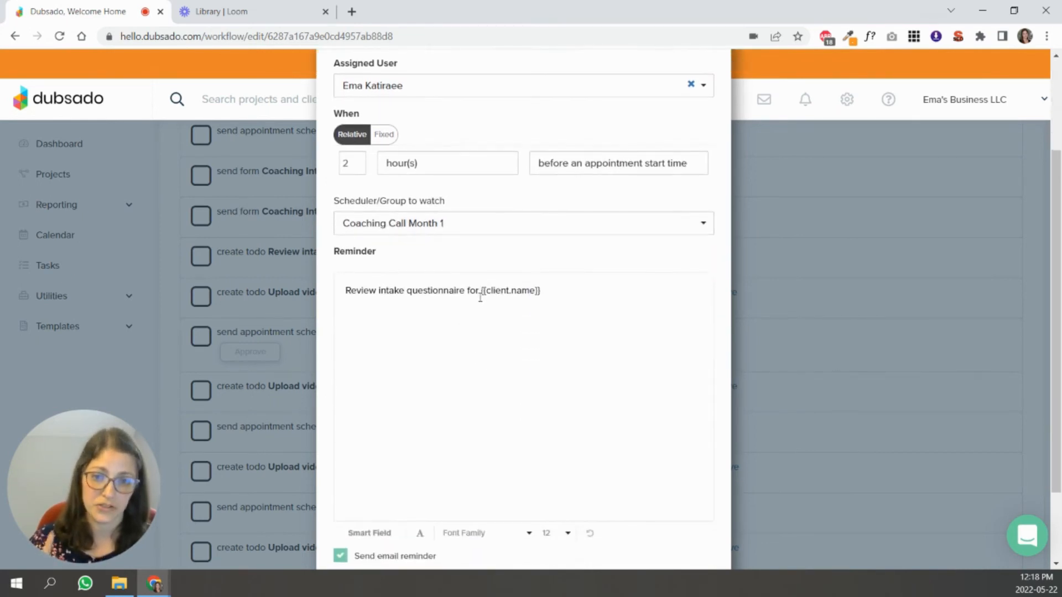
scroll(500, 288, "down", 2)
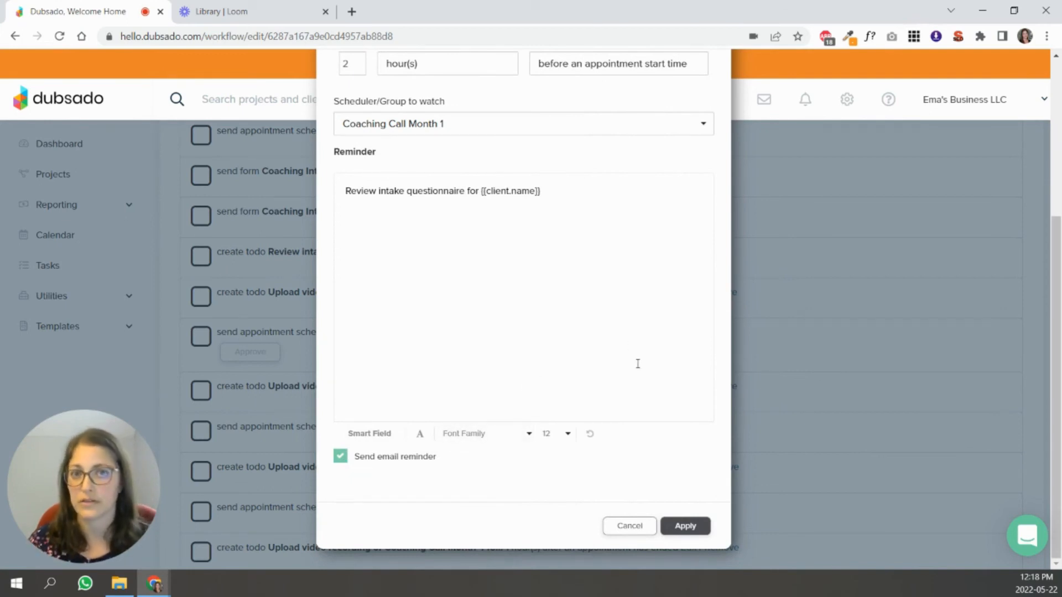
left_click(686, 527)
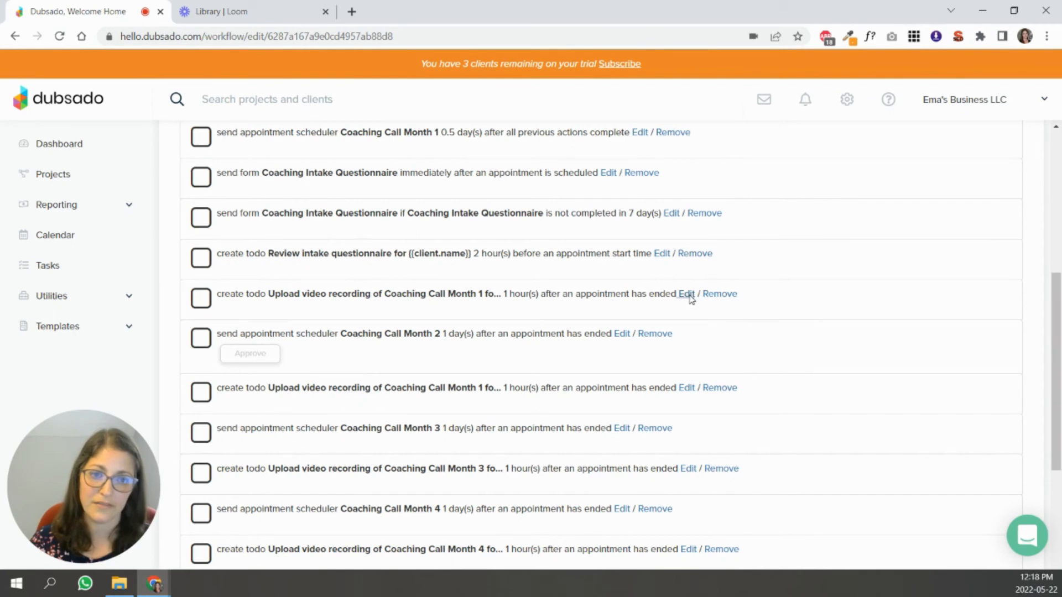
Review the timing and reminder text of the first to-do for uploading the Coaching Call Month 1 video recording.
left_click(686, 294)
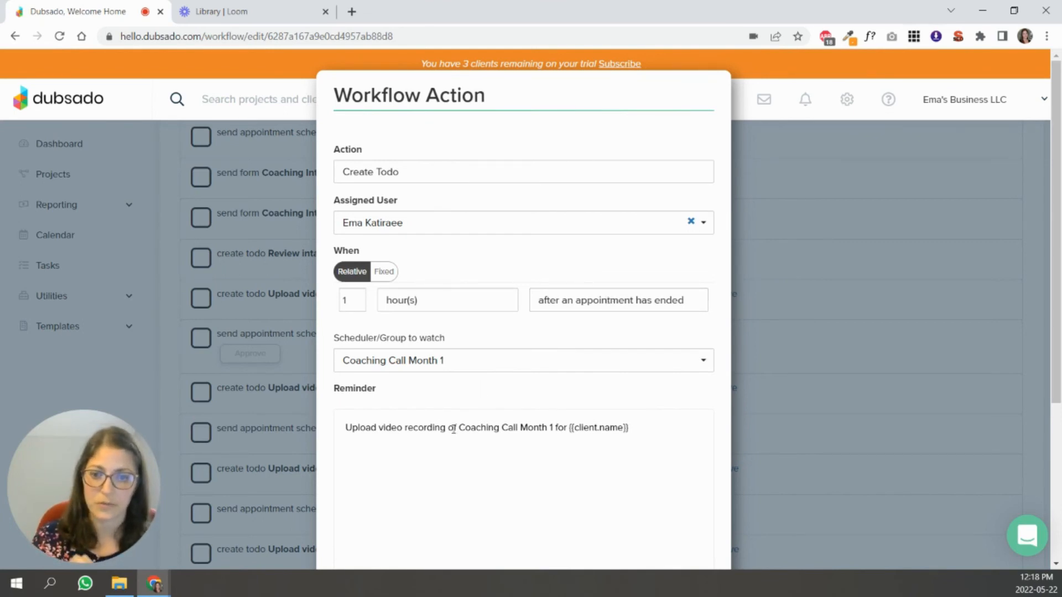
left_click_drag(345, 431, 663, 434)
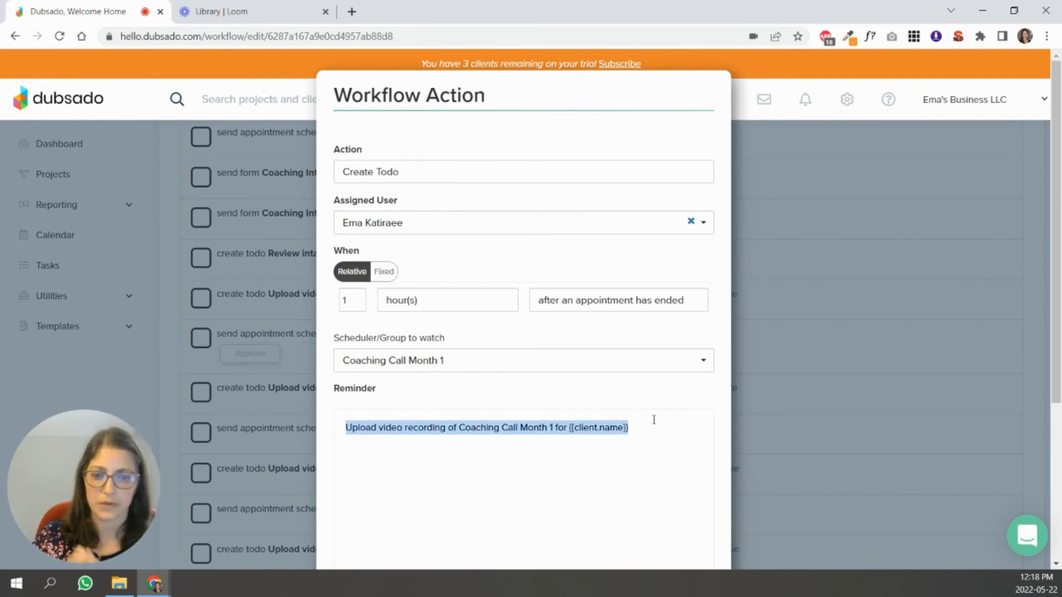
scroll(654, 420, "down", 4)
scroll(654, 406, "up", 2)
left_click(640, 288)
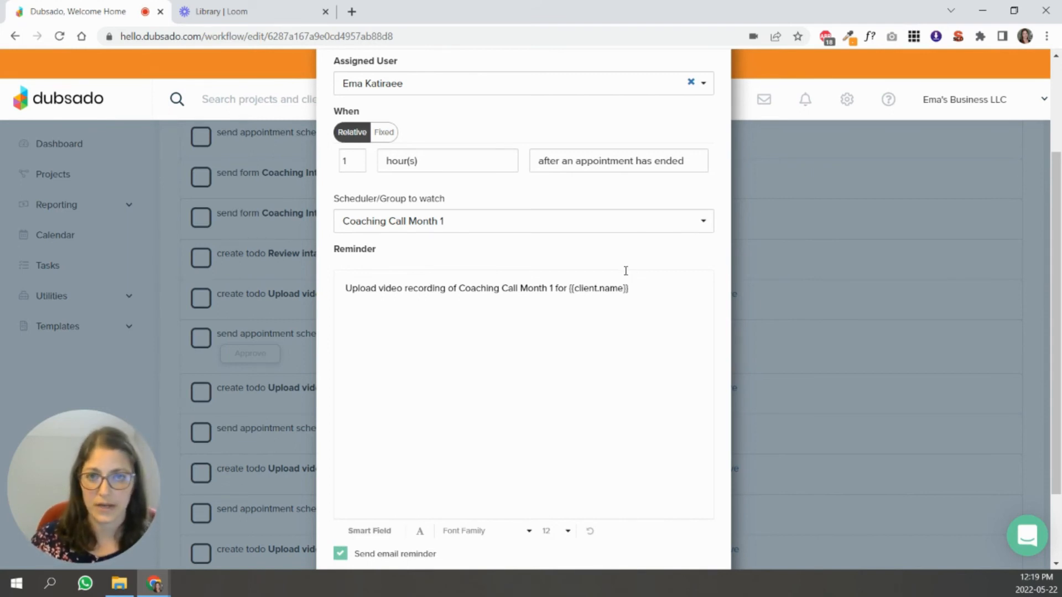
scroll(612, 300, "down", 2)
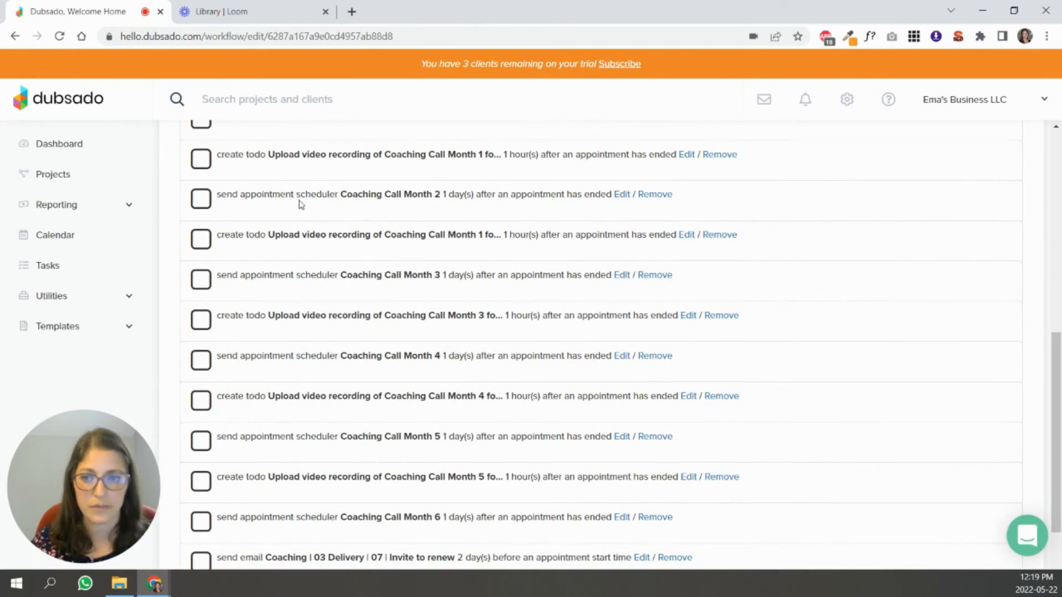
In the second send appointment scheduler action, watch Coaching Call Month 1 and select Coaching Call Month 2 as the scheduler template.
left_click(623, 194)
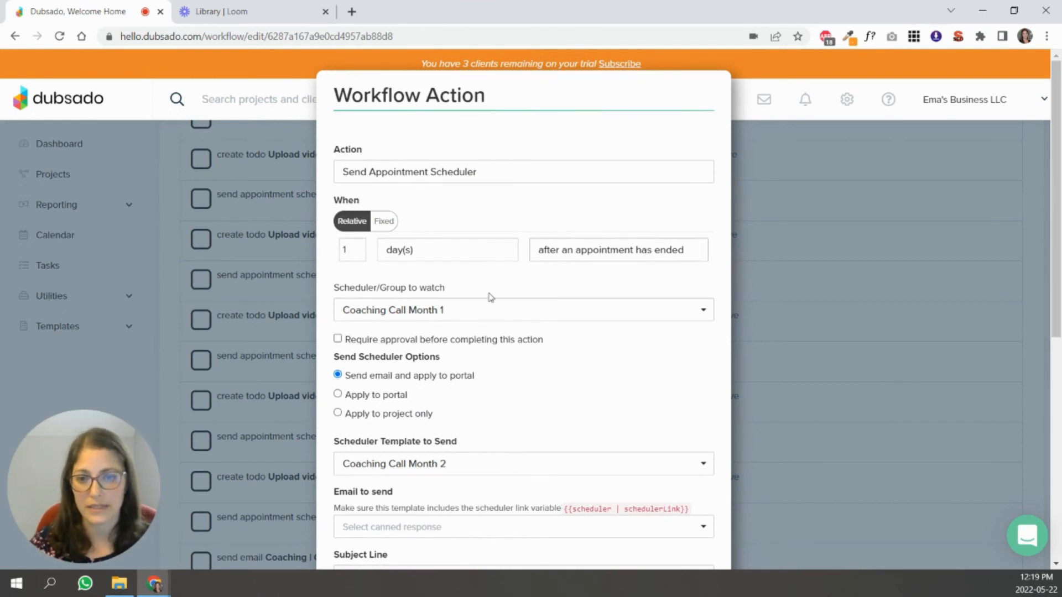
left_click(423, 318)
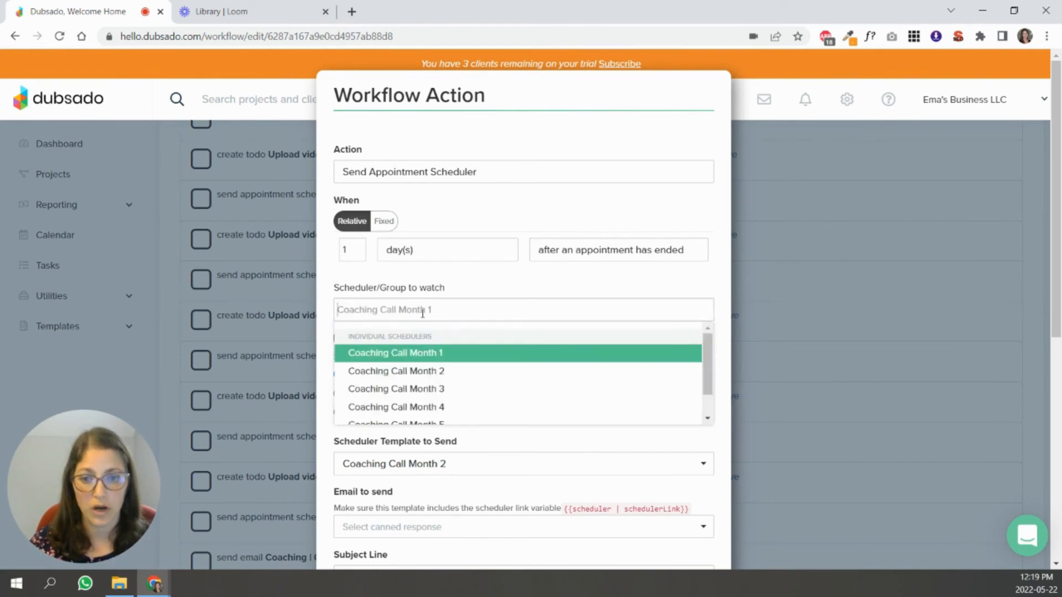
left_click(430, 351)
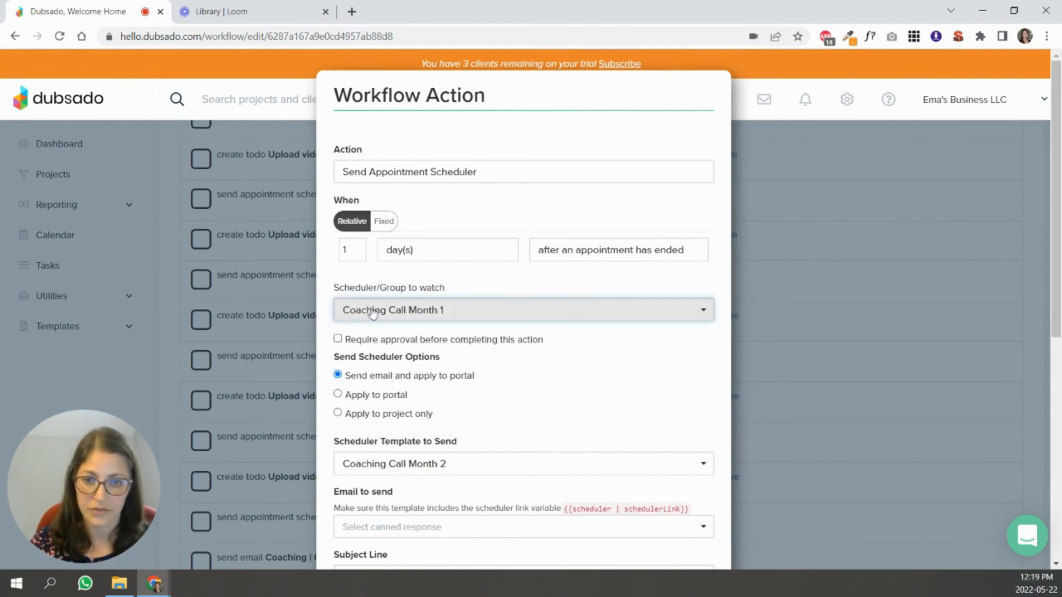
scroll(462, 332, "down", 4)
left_click(508, 286)
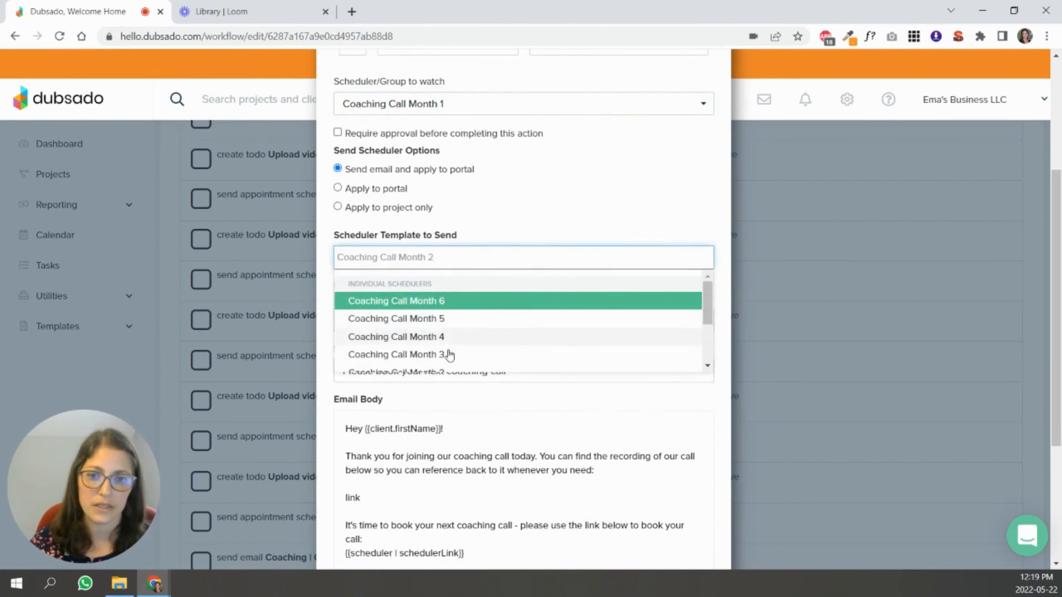
scroll(450, 346, "down", 2)
left_click(455, 311)
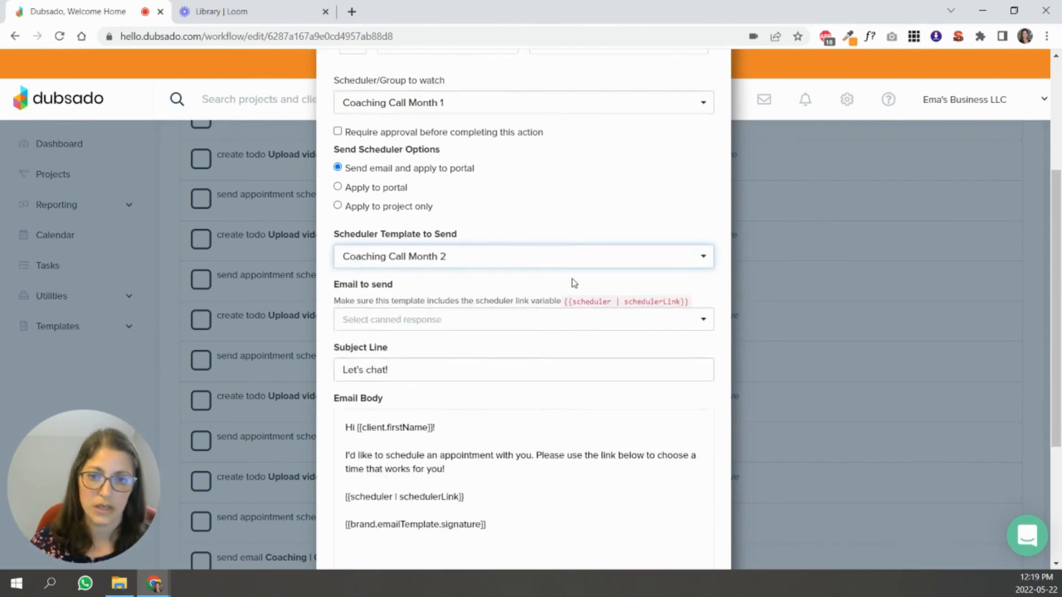
Select the canned response "Coaching | 03 Delivery | 06 | Book Next Coaching Call" as the email for the Month 2 scheduler.
left_click(406, 317)
left_click_drag(708, 347, 714, 373)
scroll(605, 417, "down", 3)
scroll(553, 387, "down", 3)
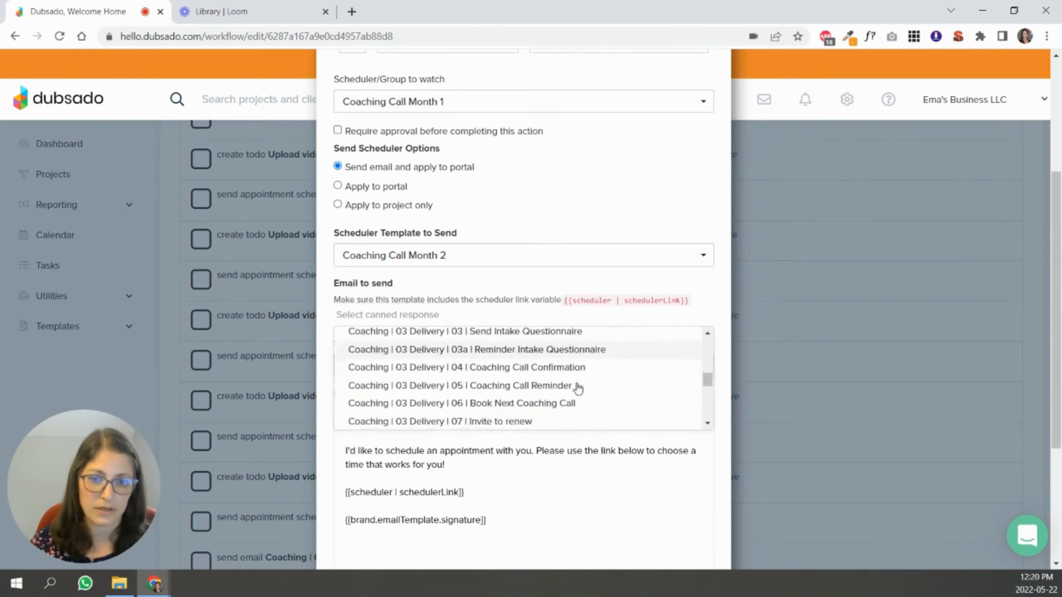
left_click(539, 369)
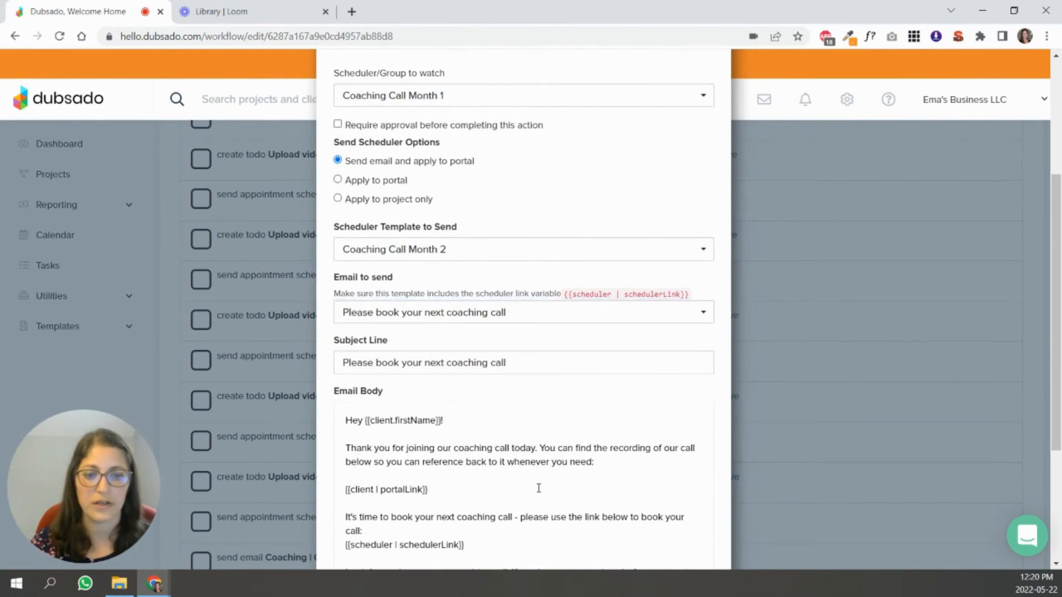
Replace the client portal link variable in the email body with the placeholder [link] and review the rest of the message.
left_click_drag(538, 489, 342, 489)
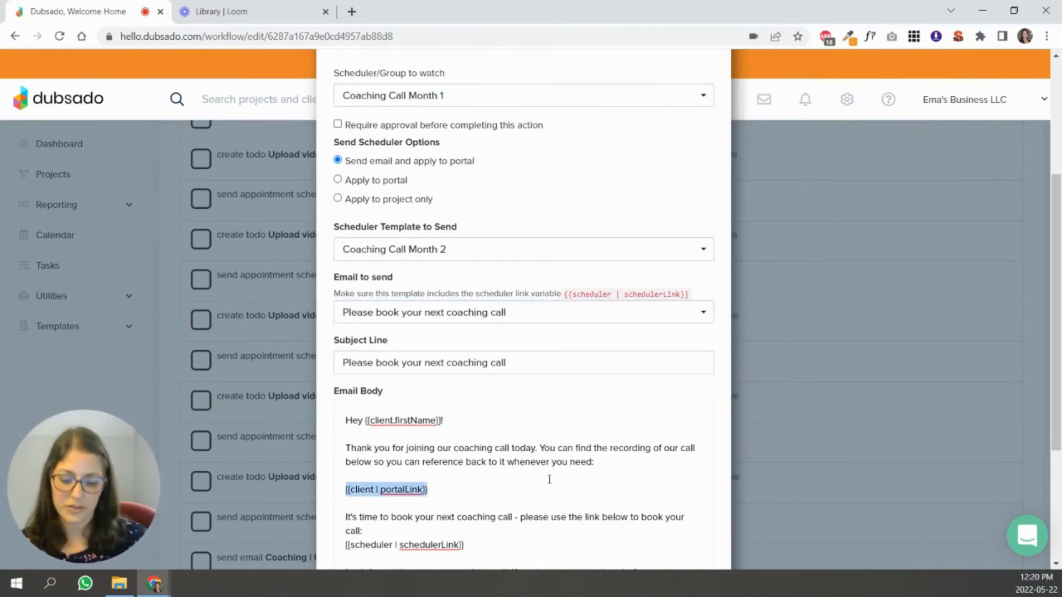
type("{{")
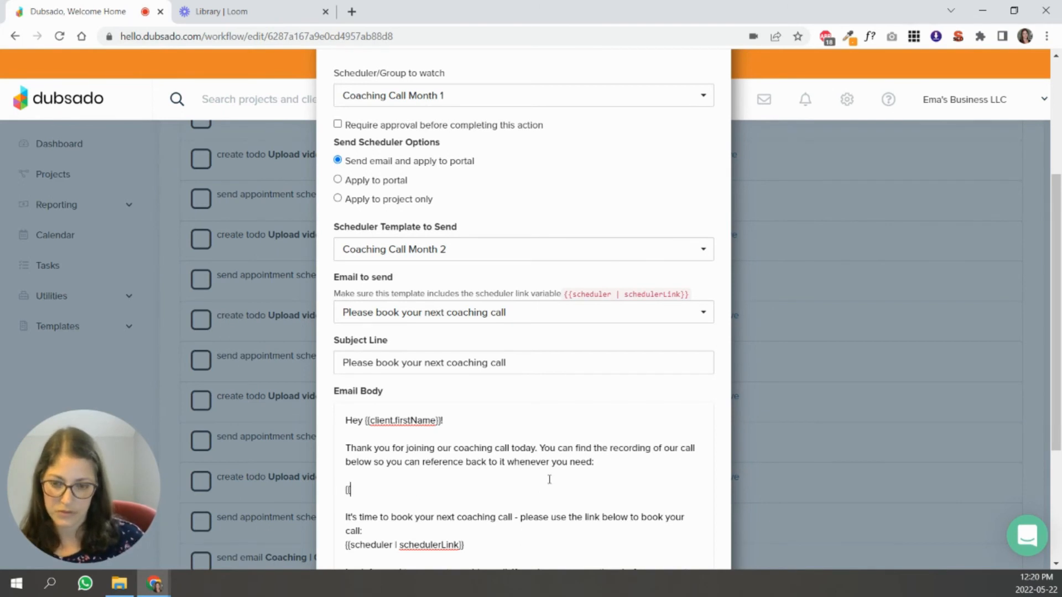
type("link")
key("BackSpace")
key("BackSpace")
key("BackSpace")
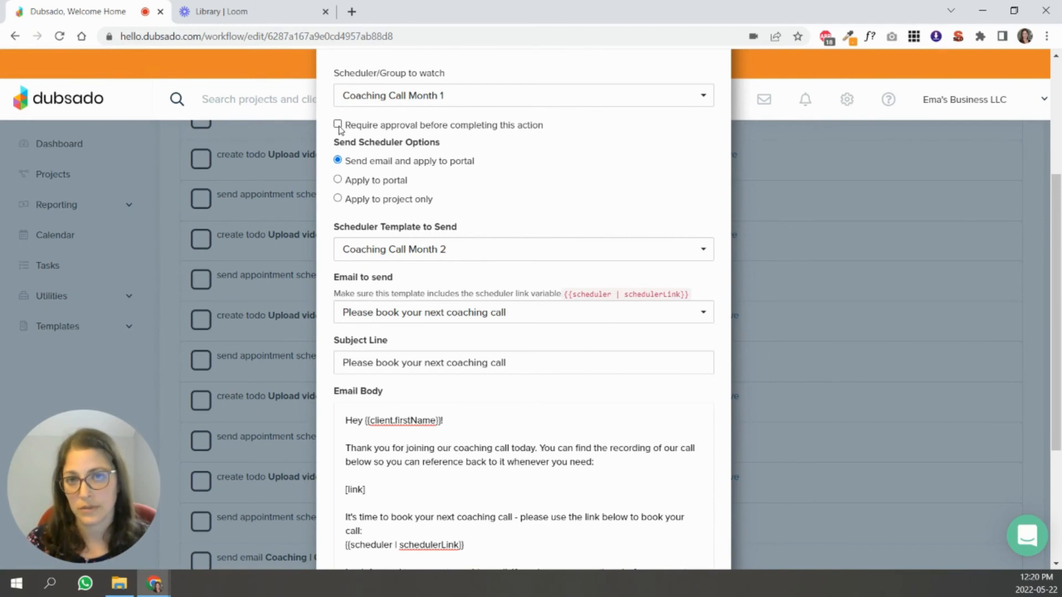
left_click_drag(366, 490, 343, 492)
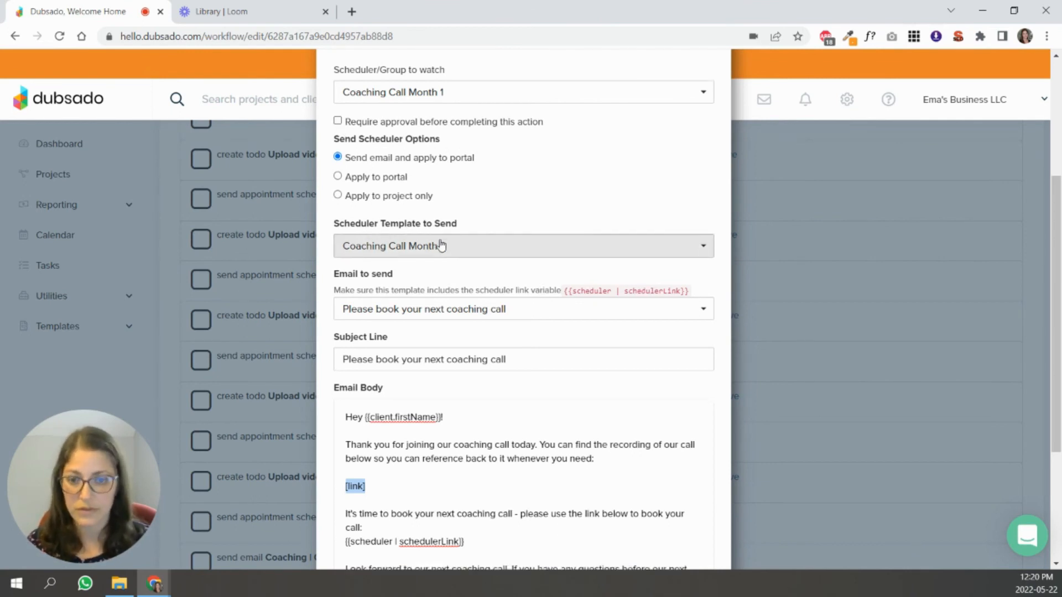
scroll(505, 451, "down", 4)
scroll(432, 498, "up", 1)
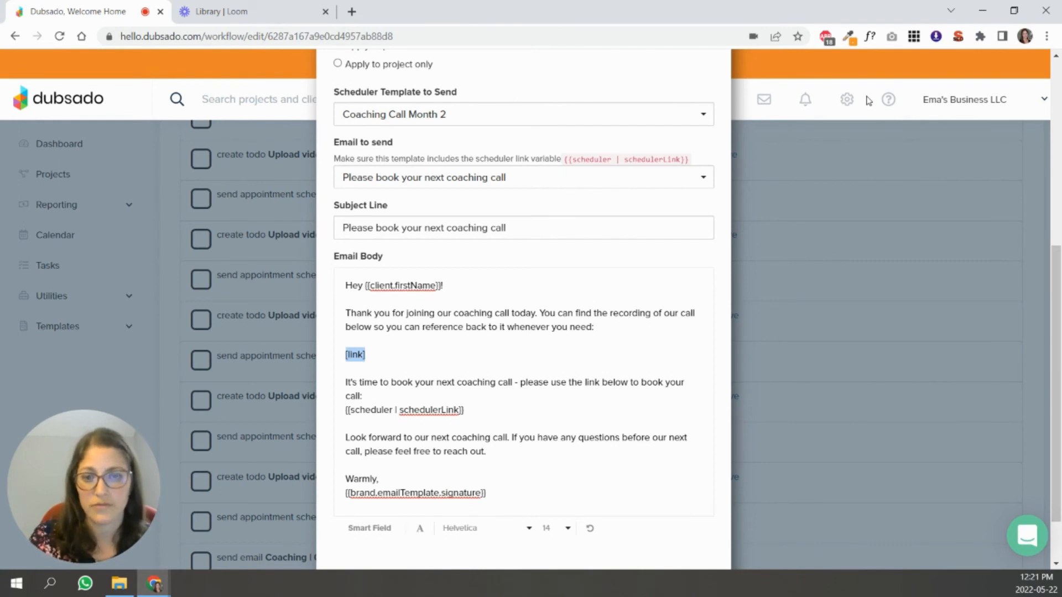
Check the Project smart fields available for the email body and highlight the [link] placeholder again.
left_click(359, 529)
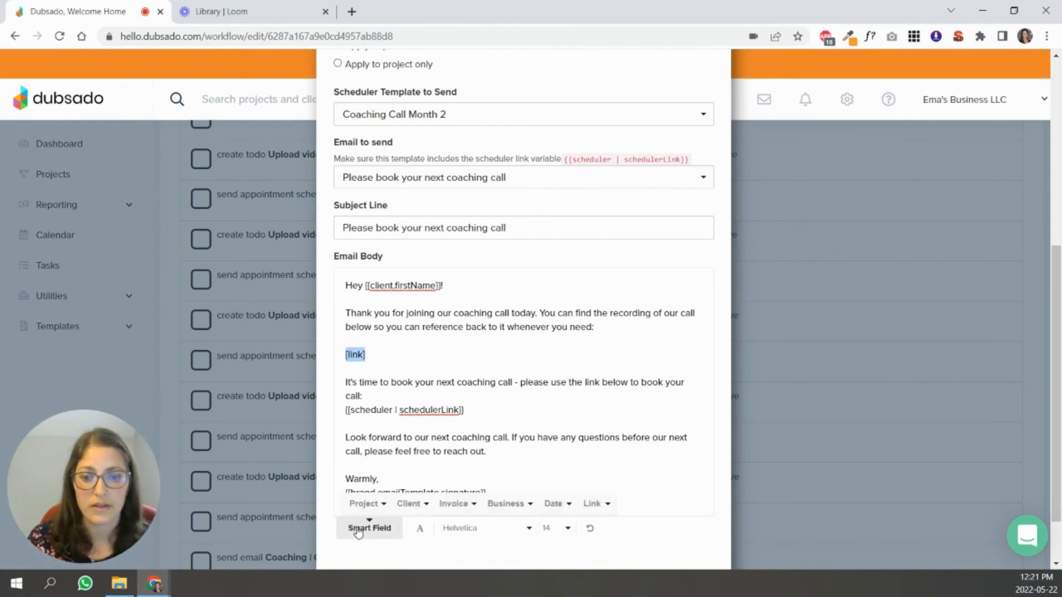
left_click(367, 505)
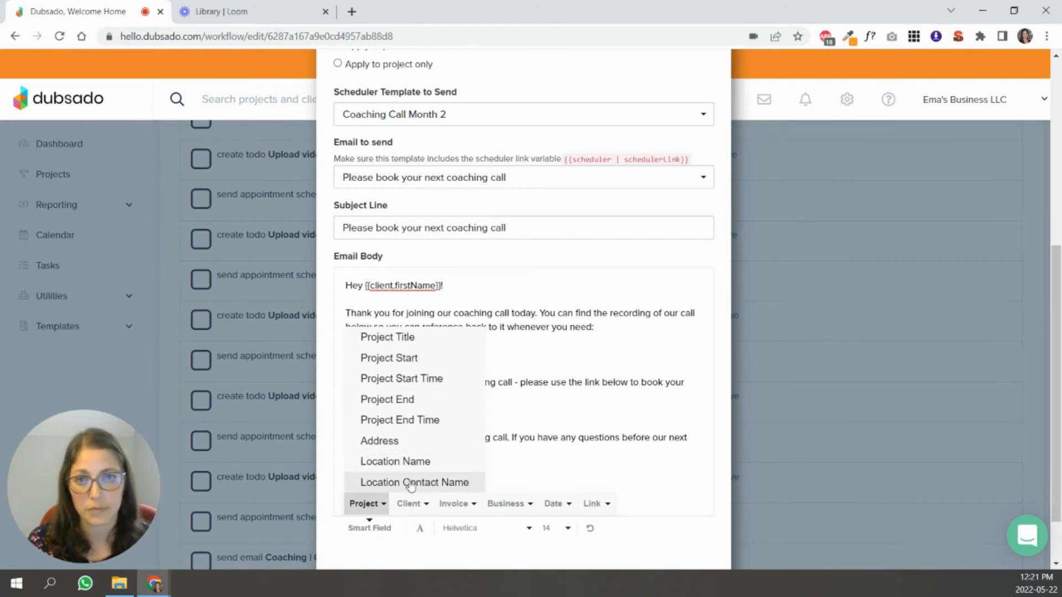
left_click(550, 355)
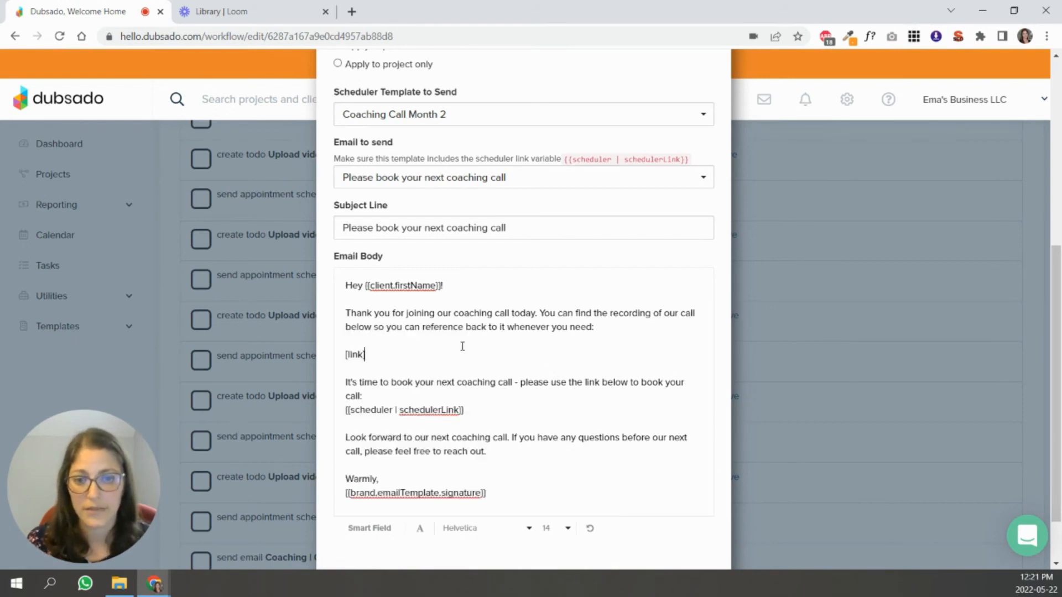
triple_click(366, 355)
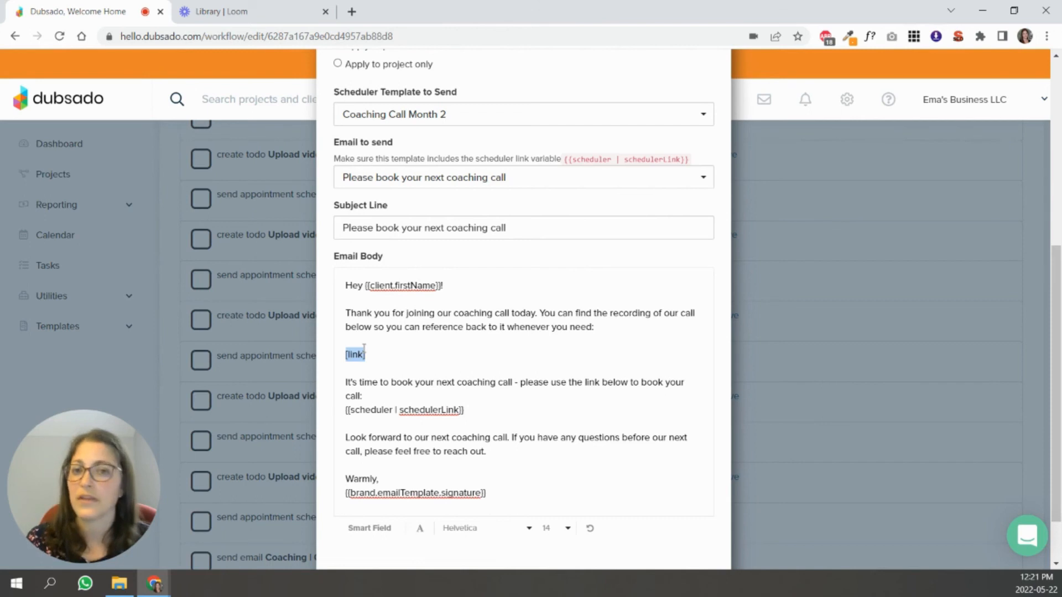
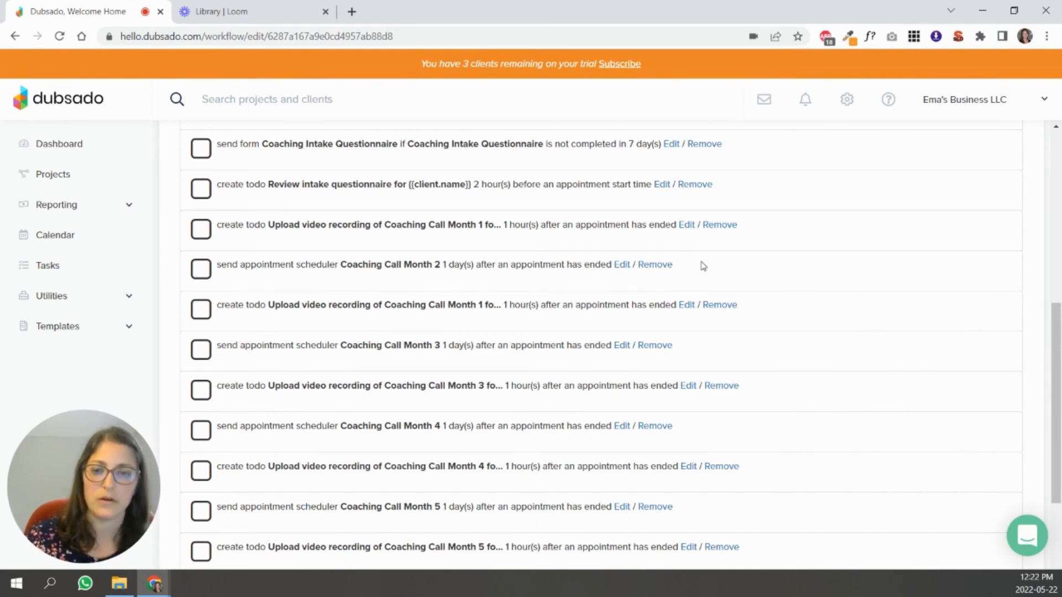
Review the scheduler template and email body of the Coaching Call Month 6 scheduler action and close it without applying changes.
scroll(702, 332, "down", 4)
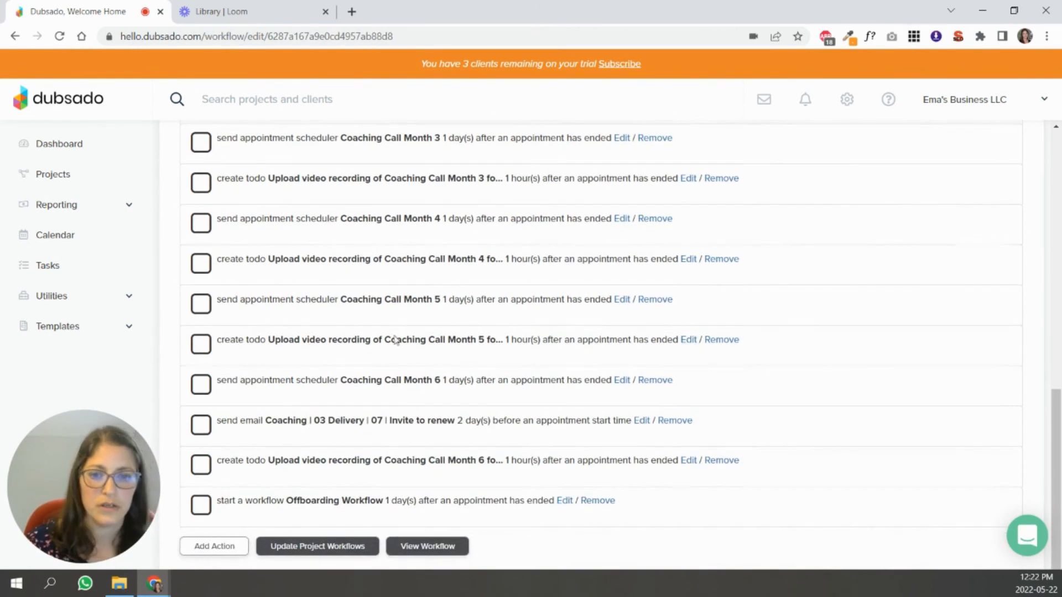
left_click(622, 381)
scroll(550, 265, "down", 2)
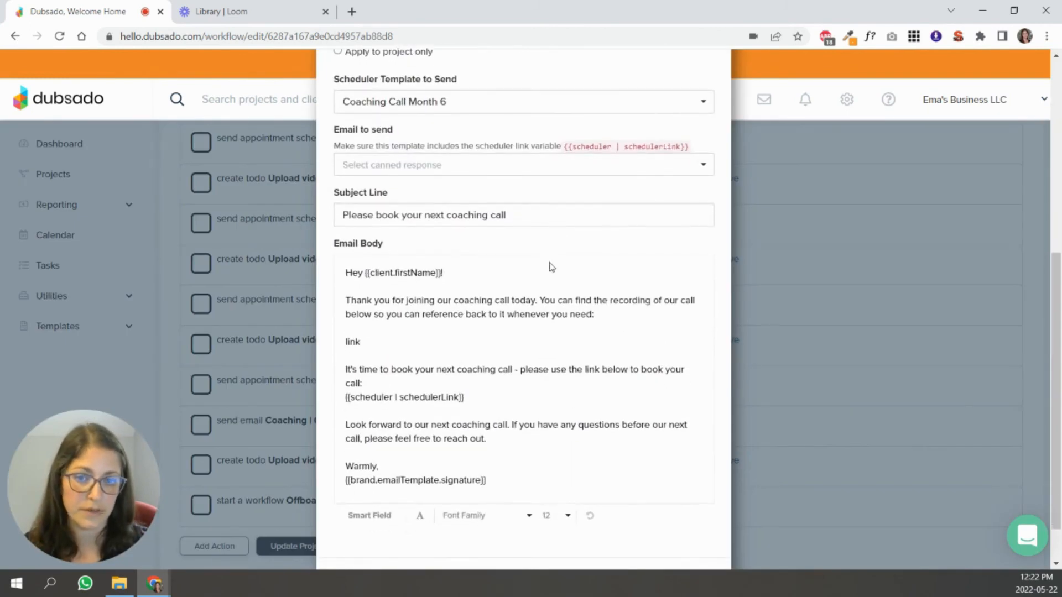
left_click(629, 541)
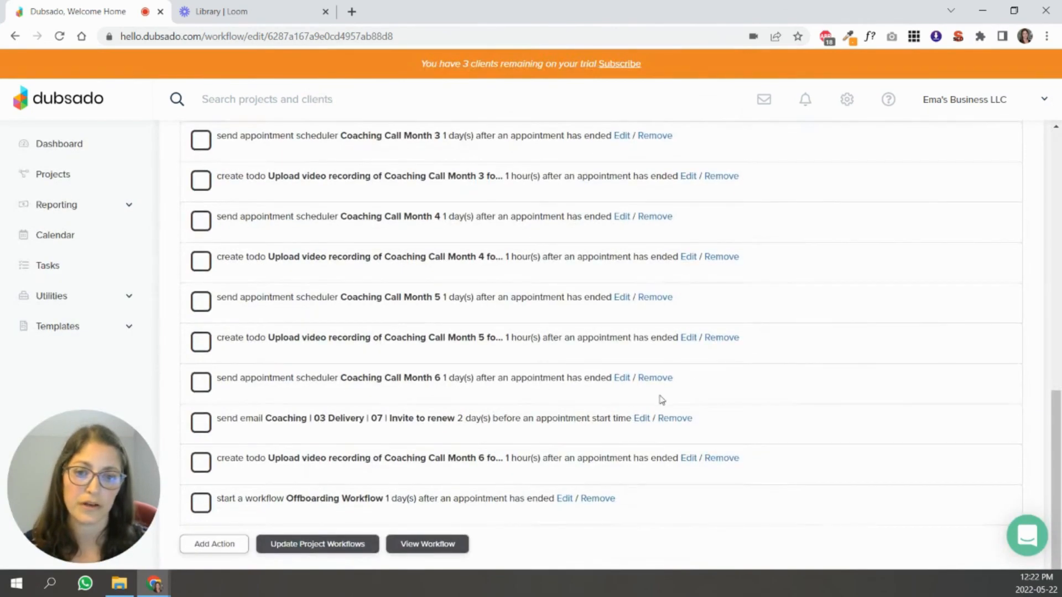
Review the timing, watched scheduler and email text of the "Invite to renew" send email action and close it without applying changes.
left_click(640, 419)
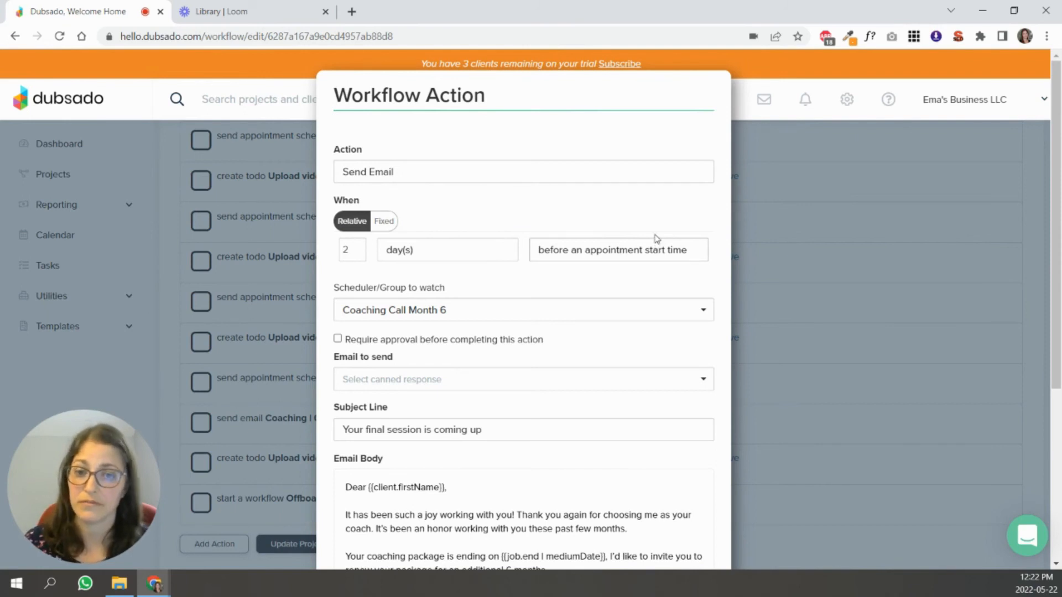
scroll(658, 243, "down", 1)
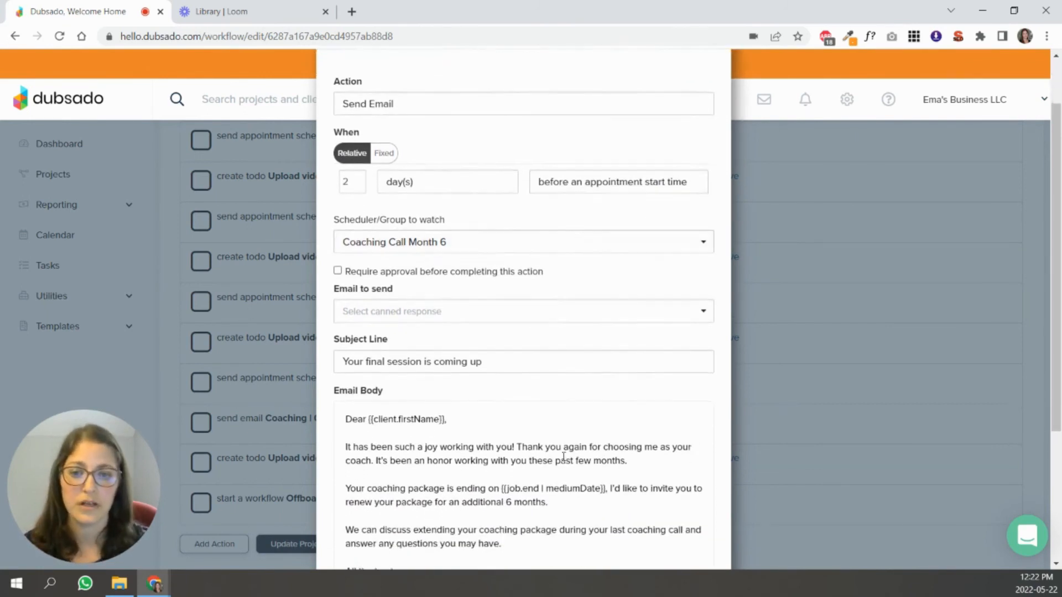
scroll(590, 359, "down", 1)
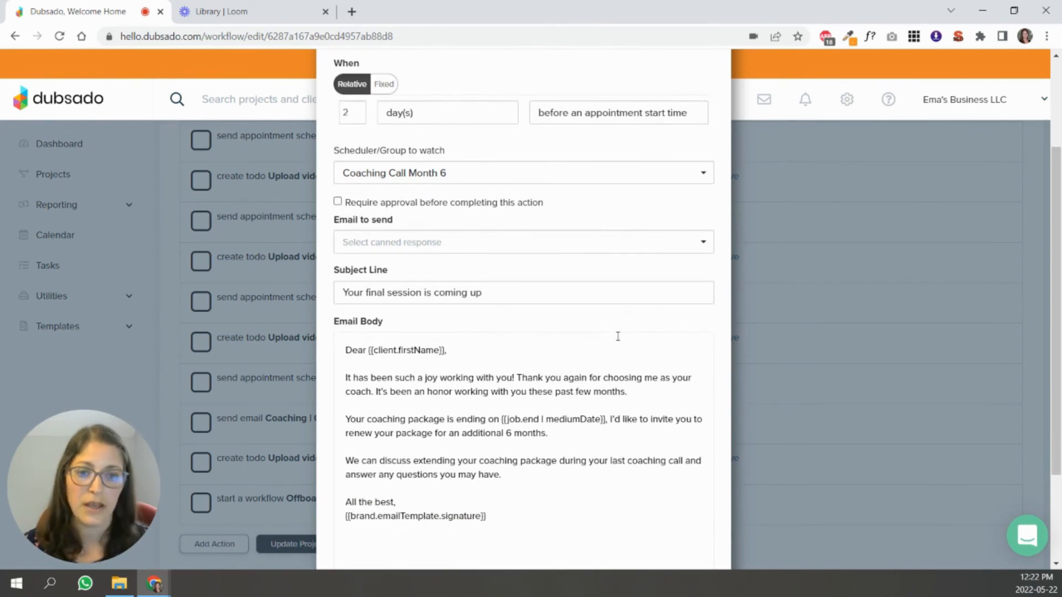
scroll(616, 337, "down", 1)
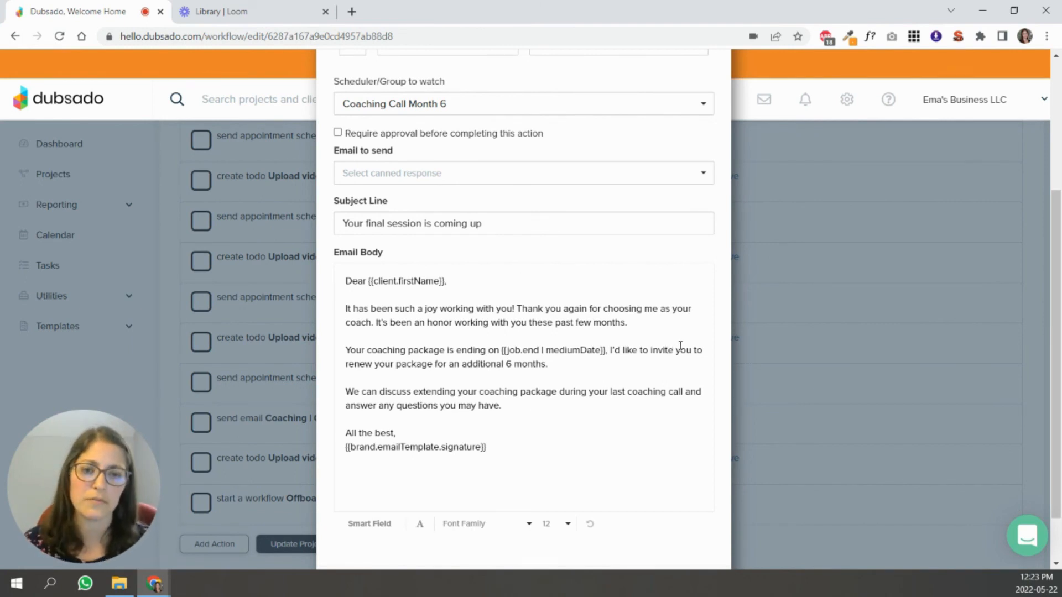
scroll(692, 360, "down", 1)
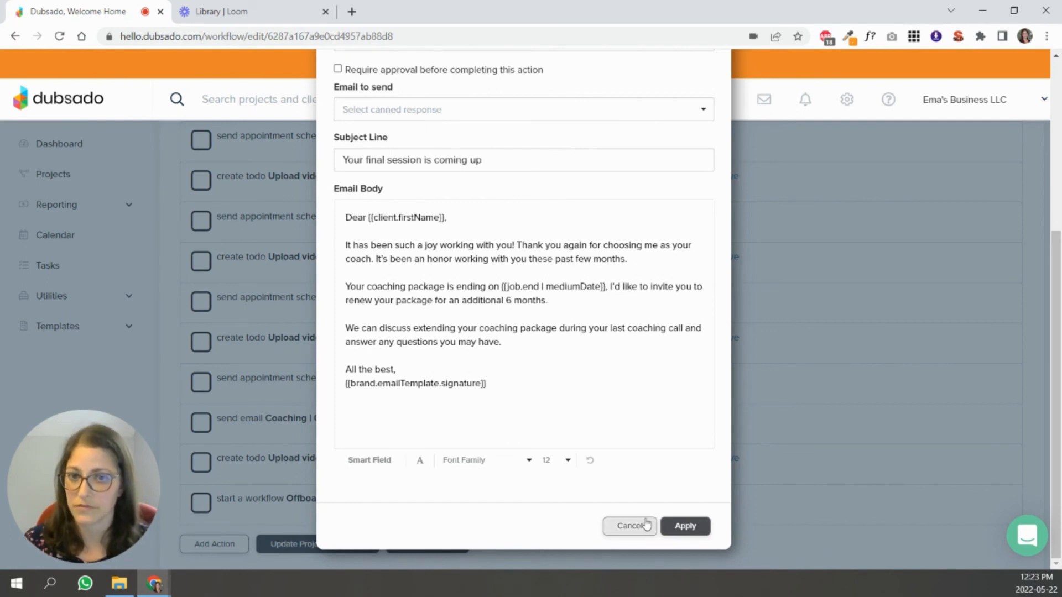
left_click(631, 526)
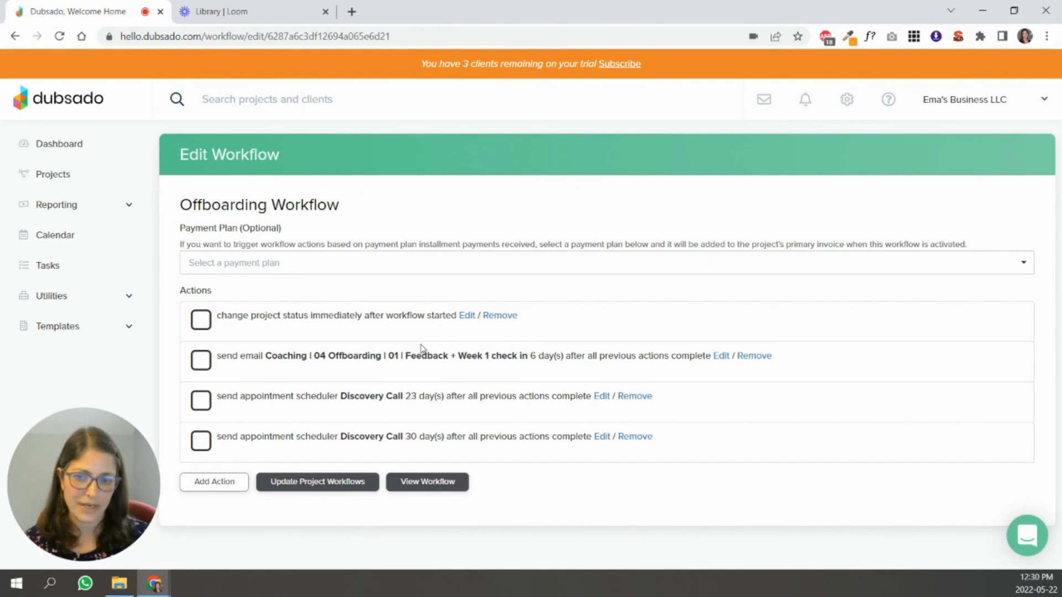
Review the timing and project status of the Offboarding Workflow's change project status action and close it without applying changes.
left_click(468, 316)
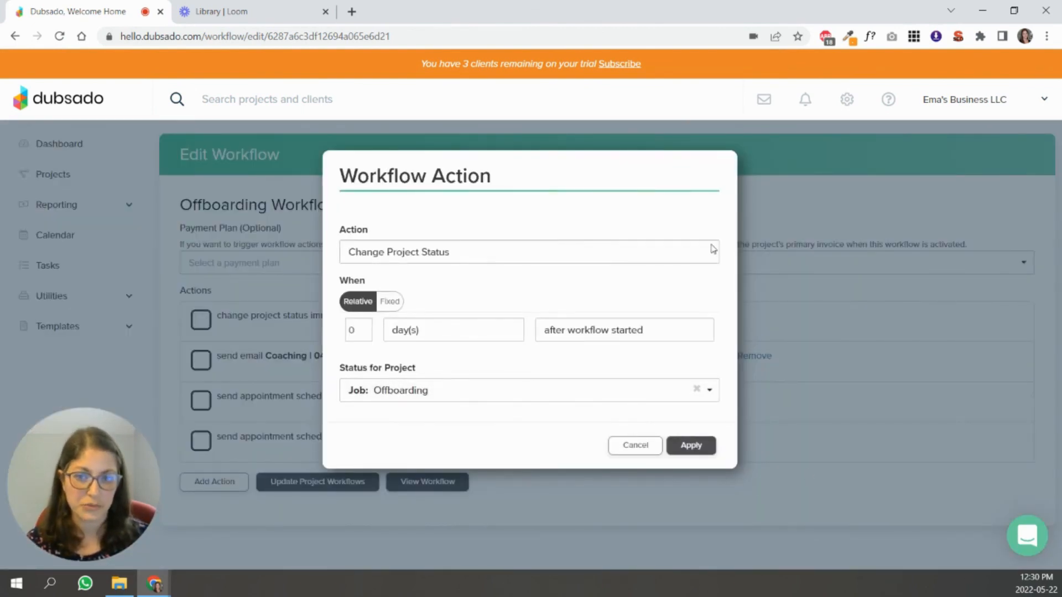
left_click(634, 446)
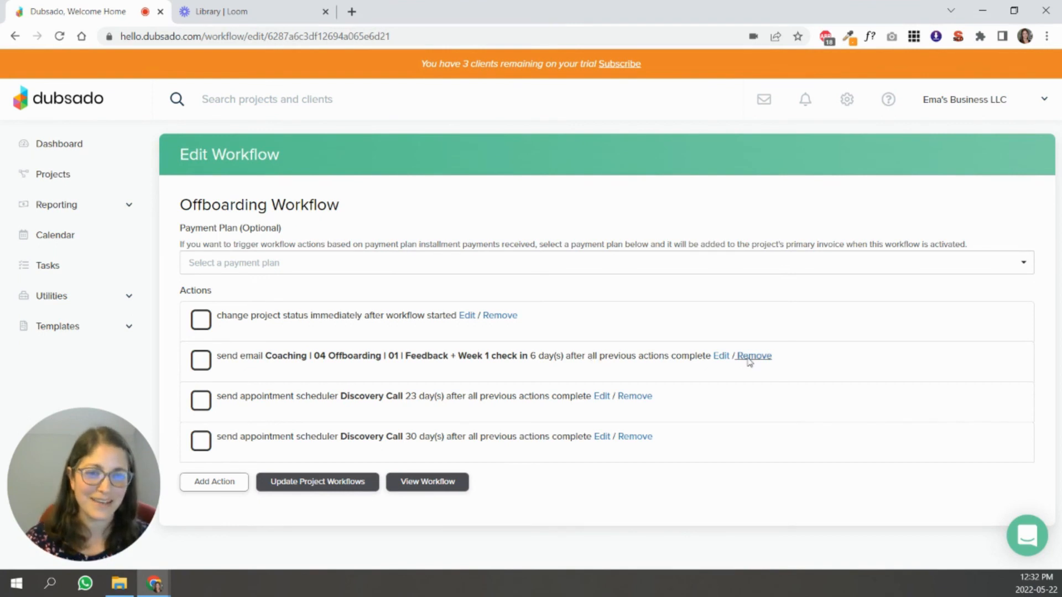
Examine the body of the "Feedback + Week 1 check in" email action, highlighting its Google review link.
left_click(722, 357)
scroll(564, 350, "down", 3)
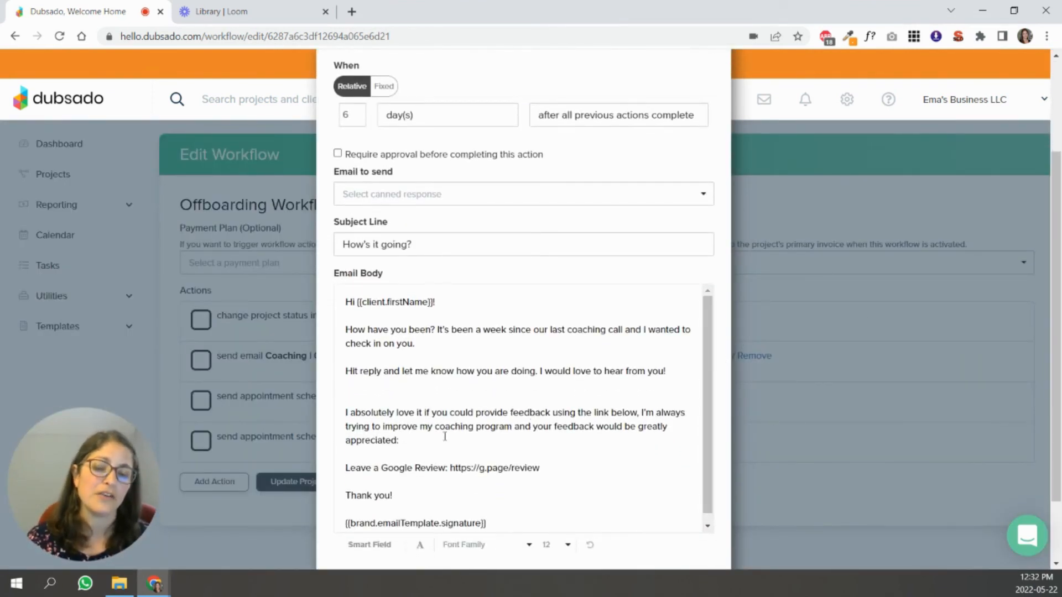
left_click_drag(356, 468, 540, 468)
left_click(551, 469)
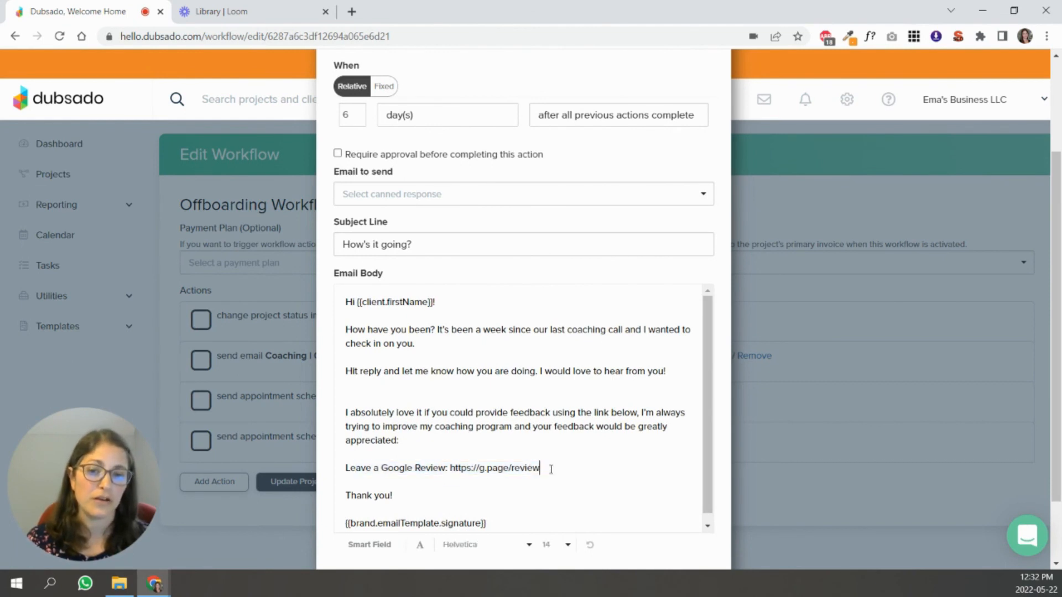
left_click_drag(556, 469, 450, 470)
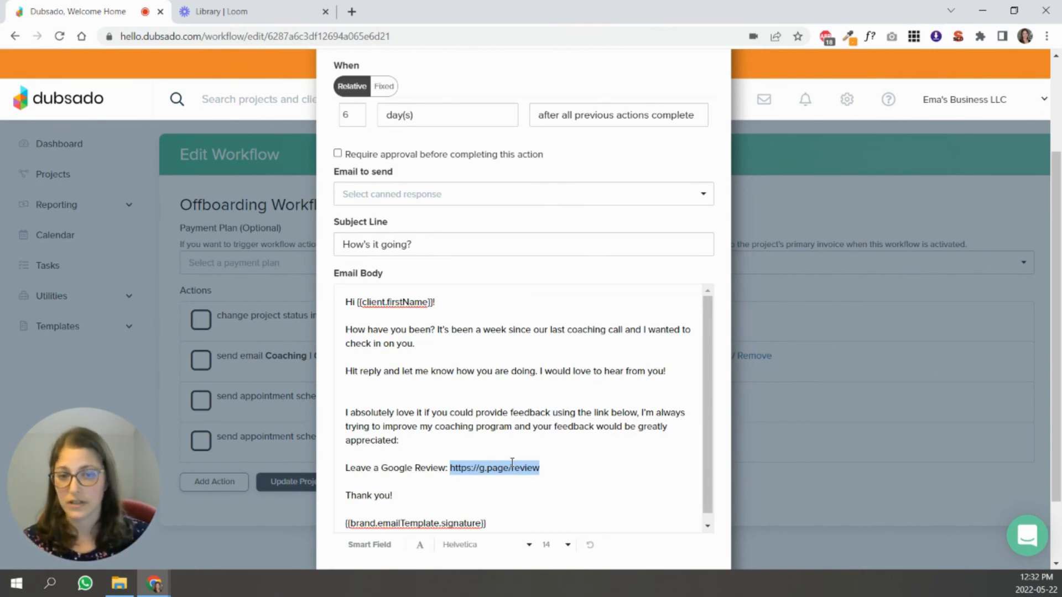
left_click(554, 474)
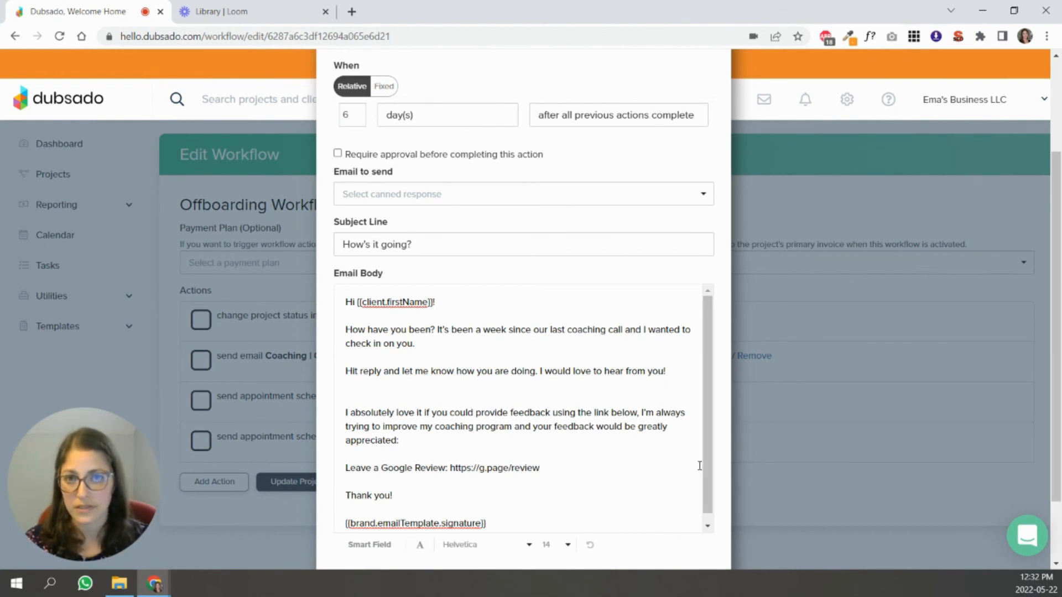
Review the feedback email's action type, timing and Google review line, and close the action without applying changes.
scroll(647, 467, "up", 3)
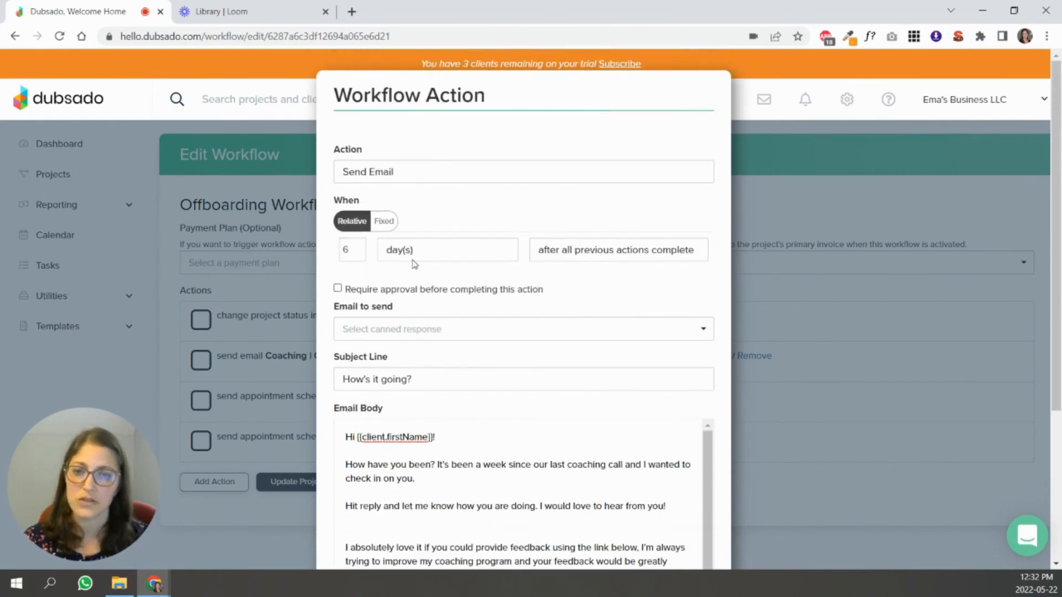
left_click(393, 177)
left_click(409, 144)
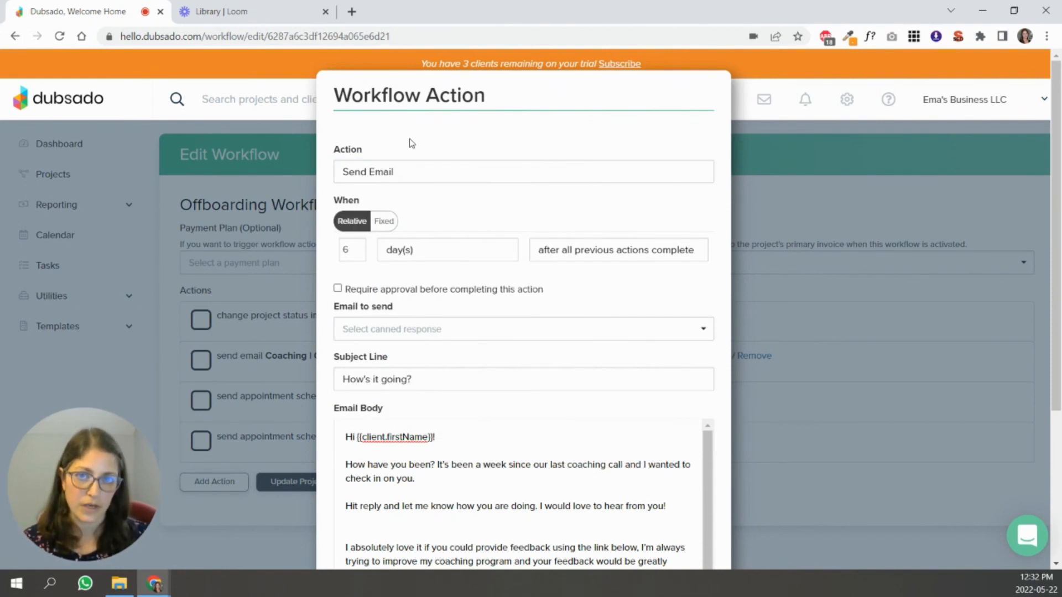
scroll(389, 123, "down", 4)
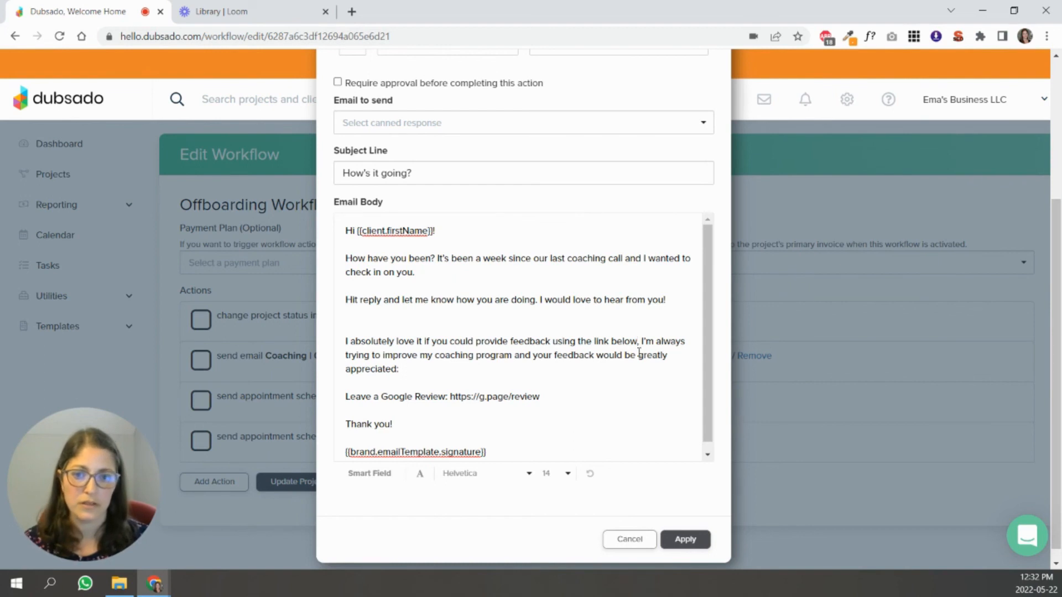
left_click_drag(574, 394, 320, 396)
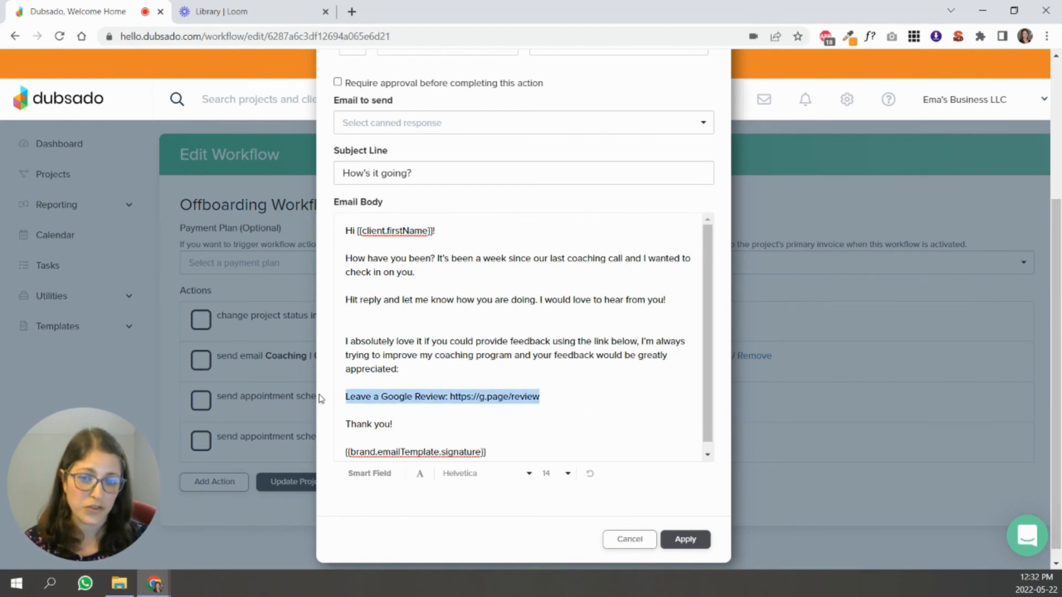
left_click(520, 405)
double_click(520, 398)
left_click(454, 408)
left_click(636, 540)
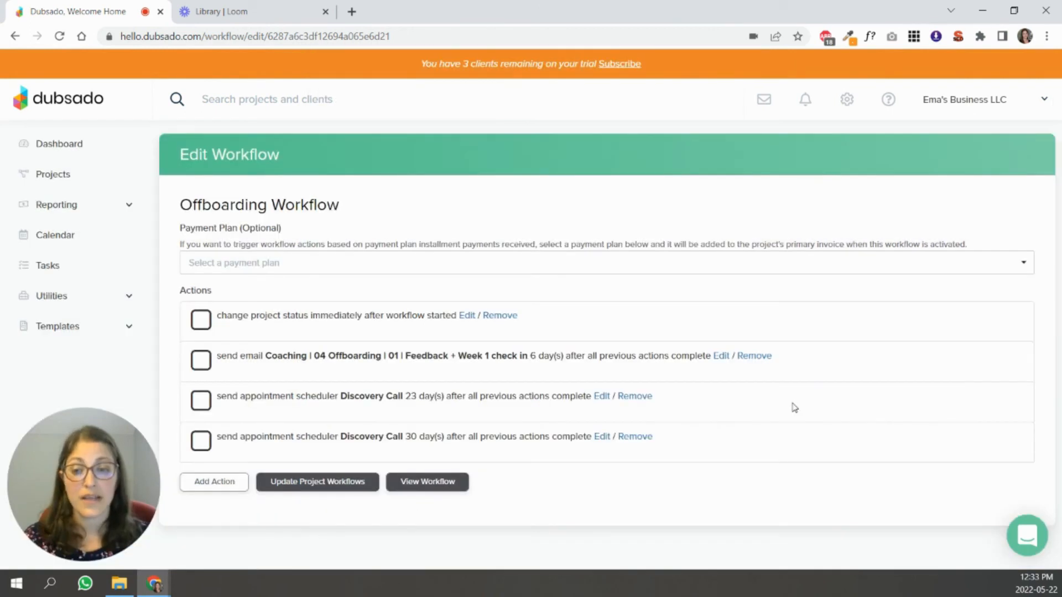
In the send appointment scheduler action timed at 23 days, select Free Consultation as the scheduler template to send.
left_click(601, 399)
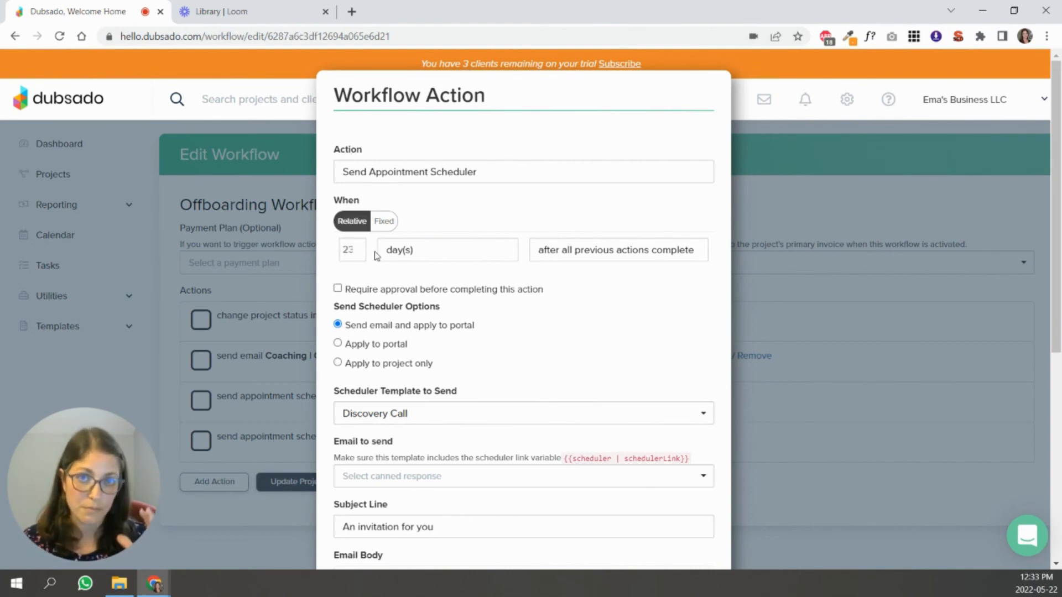
scroll(465, 409, "down", 4)
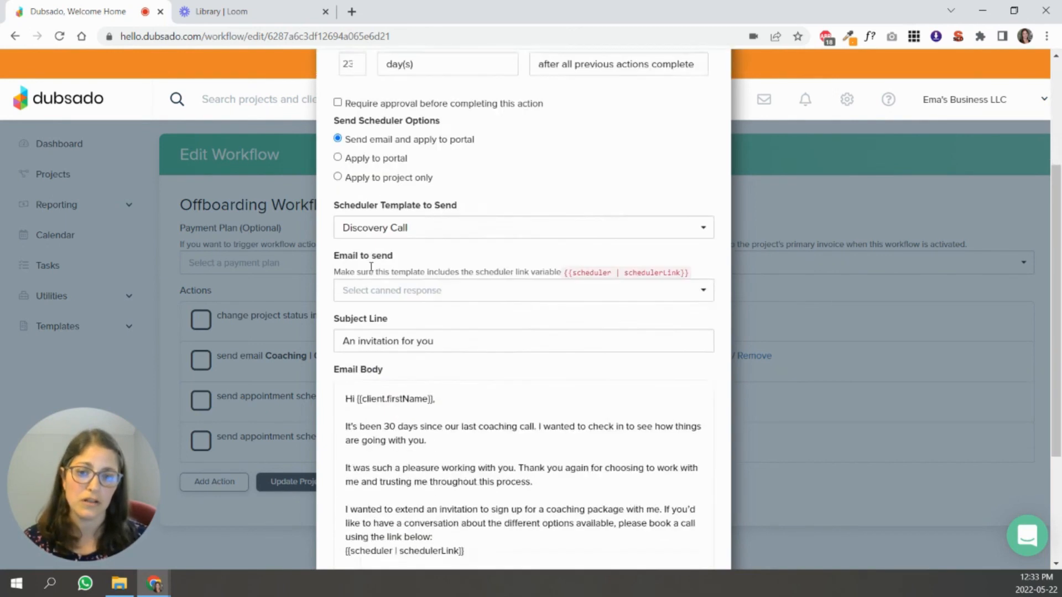
scroll(503, 432, "up", 1)
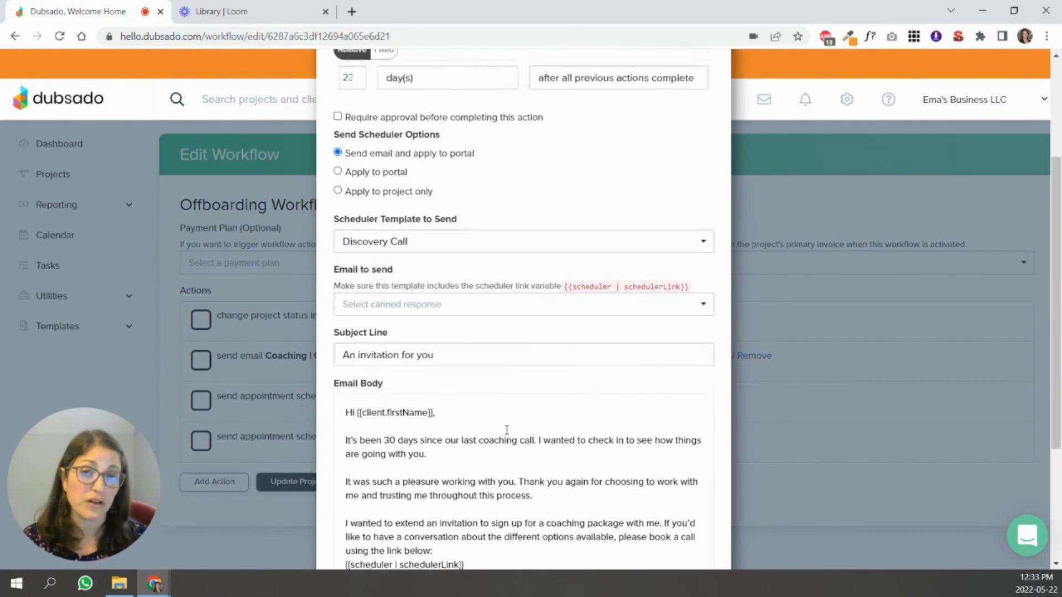
scroll(506, 430, "down", 1)
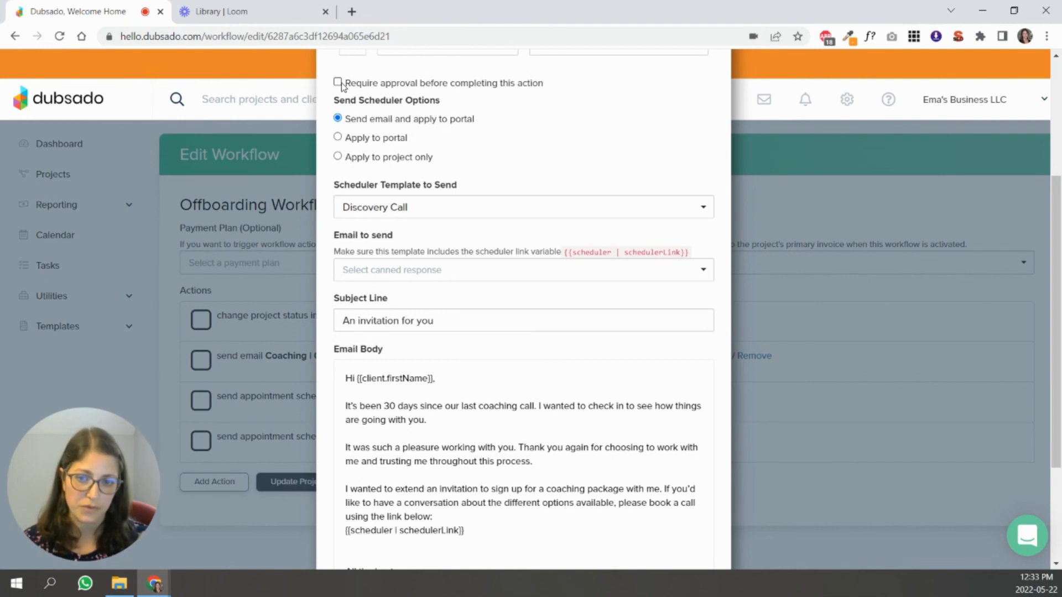
left_click(476, 208)
scroll(705, 265, "down", 3)
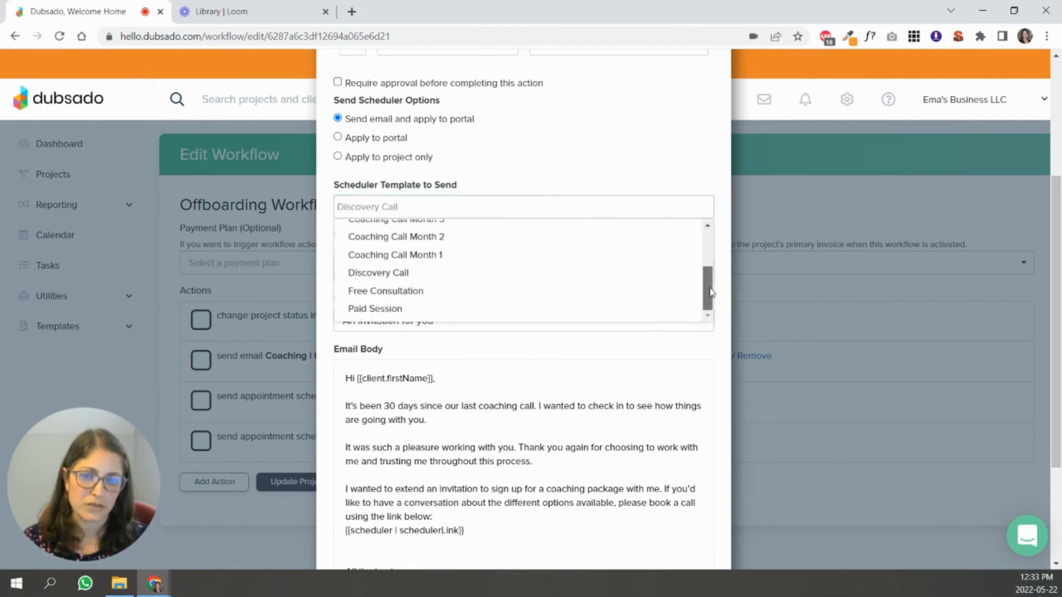
left_click(382, 292)
left_click(560, 151)
Select the "An invitation for you" canned response as the email for the Free Consultation scheduler.
left_click(438, 282)
left_click_drag(707, 293, 712, 348)
left_click(652, 339)
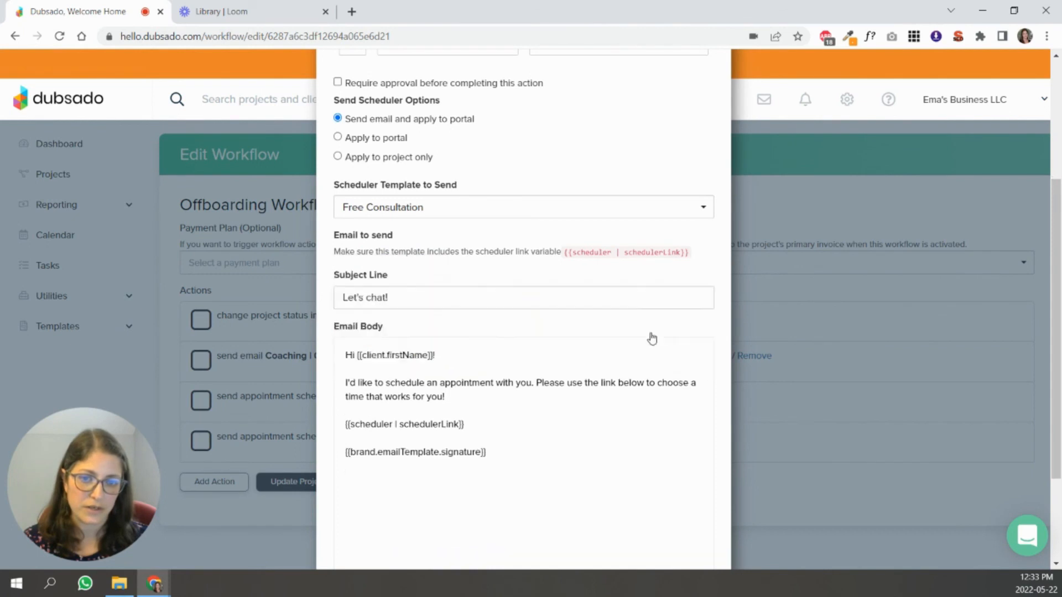
Check the scheduler link variable in the invitation email and apply the Free Consultation scheduler action.
scroll(654, 491, "down", 1)
scroll(565, 441, "down", 2)
left_click_drag(464, 369, 345, 369)
scroll(429, 355, "up", 6)
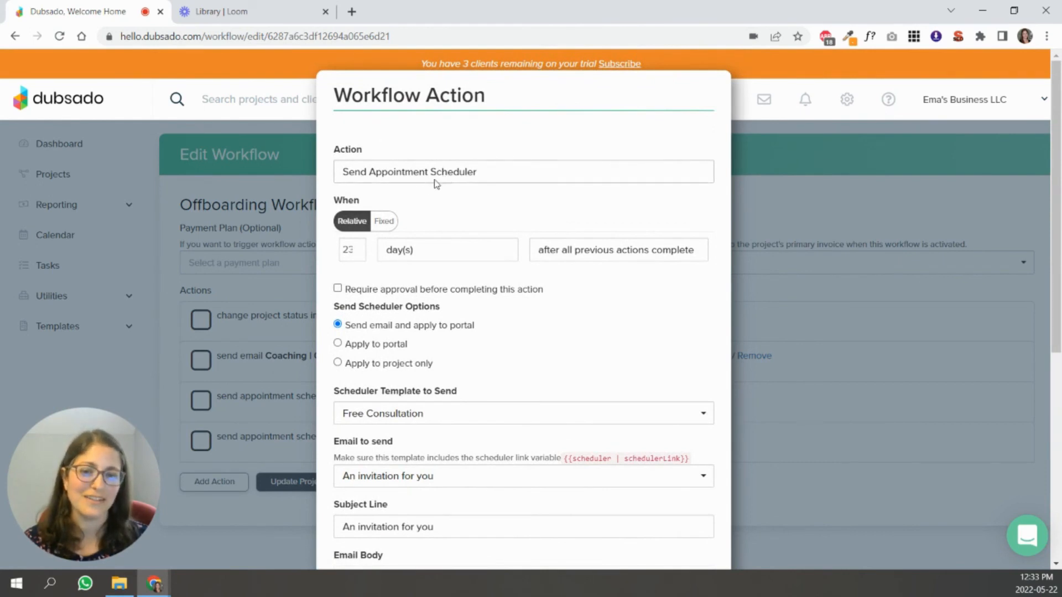
scroll(652, 365, "down", 5)
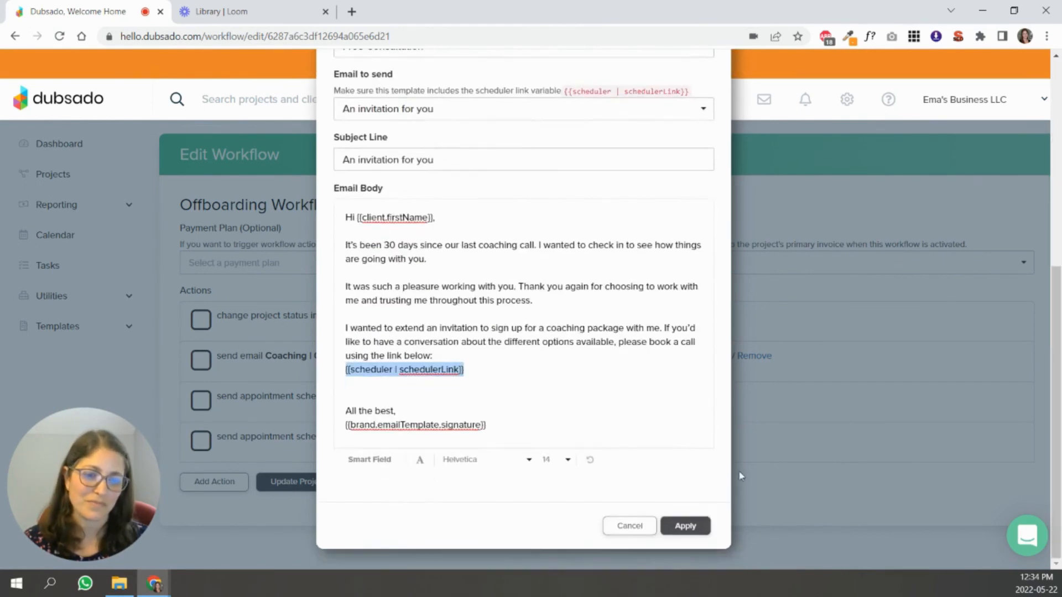
left_click(691, 528)
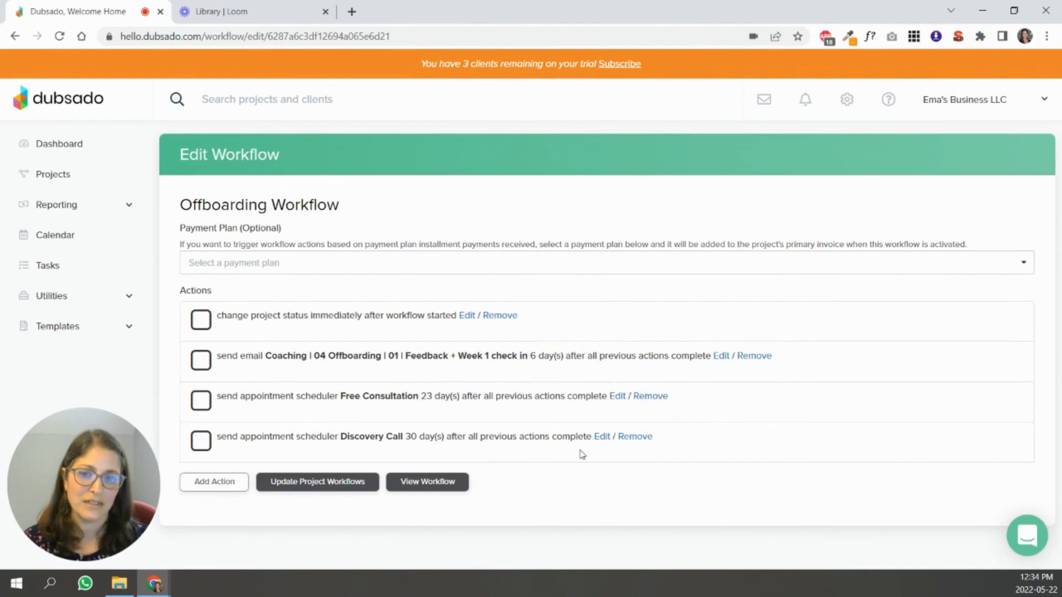
In the send appointment scheduler action timed at 30 days, set the scheduler template to send to Free Consultation.
left_click(603, 437)
scroll(446, 331, "down", 4)
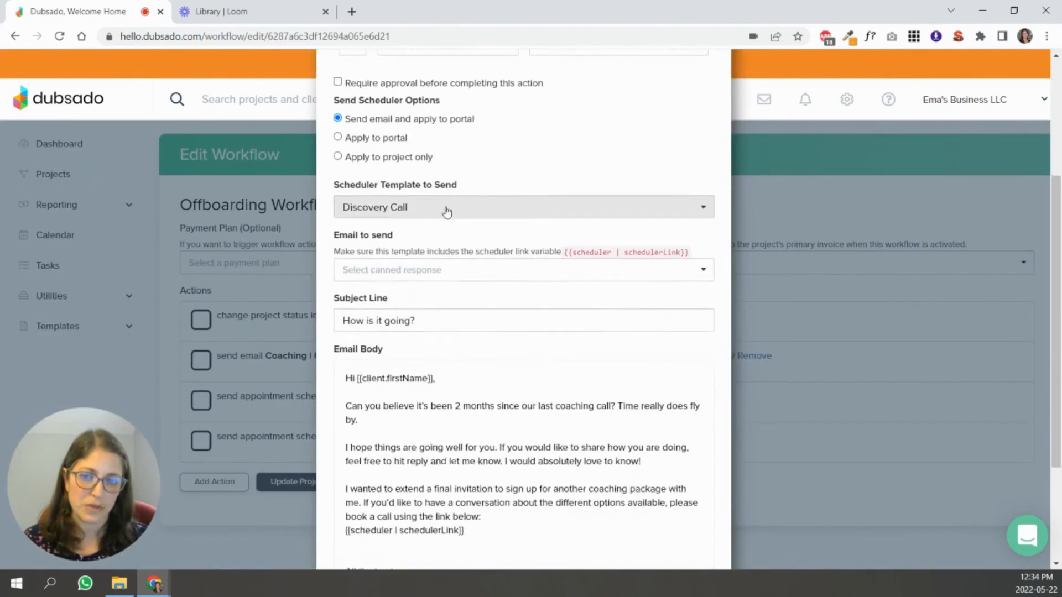
left_click(446, 207)
scroll(706, 254, "down", 4)
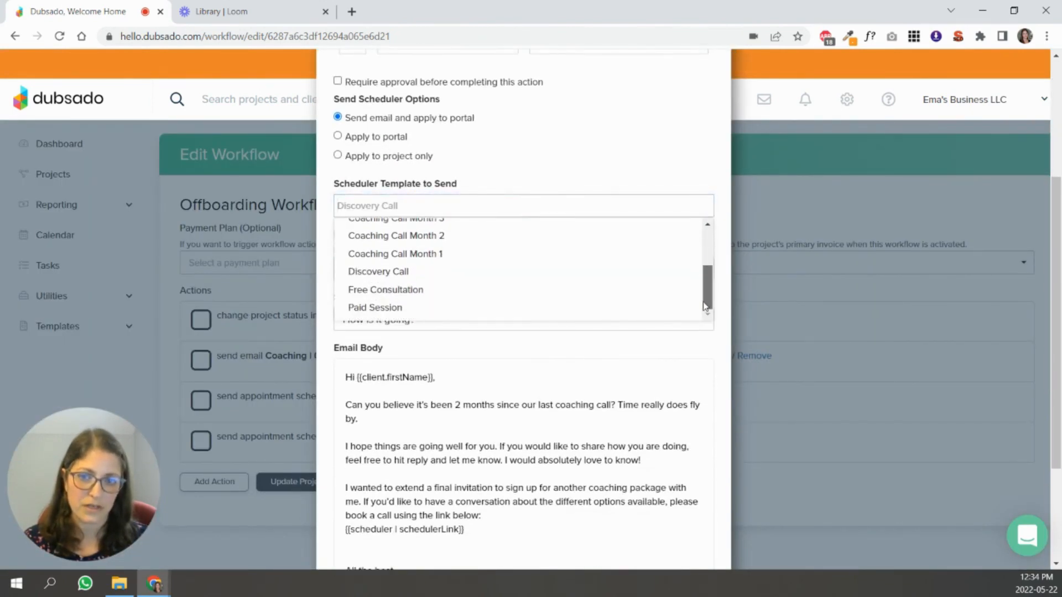
left_click(360, 293)
Select the "How is it going?" canned response as the email to send and apply the 30-day scheduler action.
left_click(474, 276)
left_click_drag(707, 292, 709, 348)
left_click(566, 371)
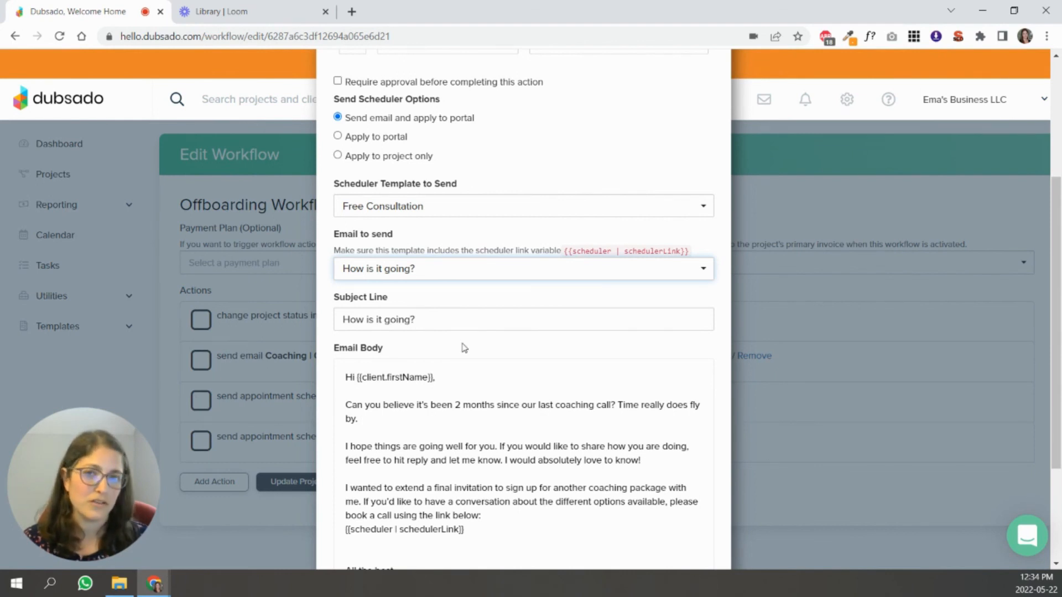
scroll(473, 346, "down", 3)
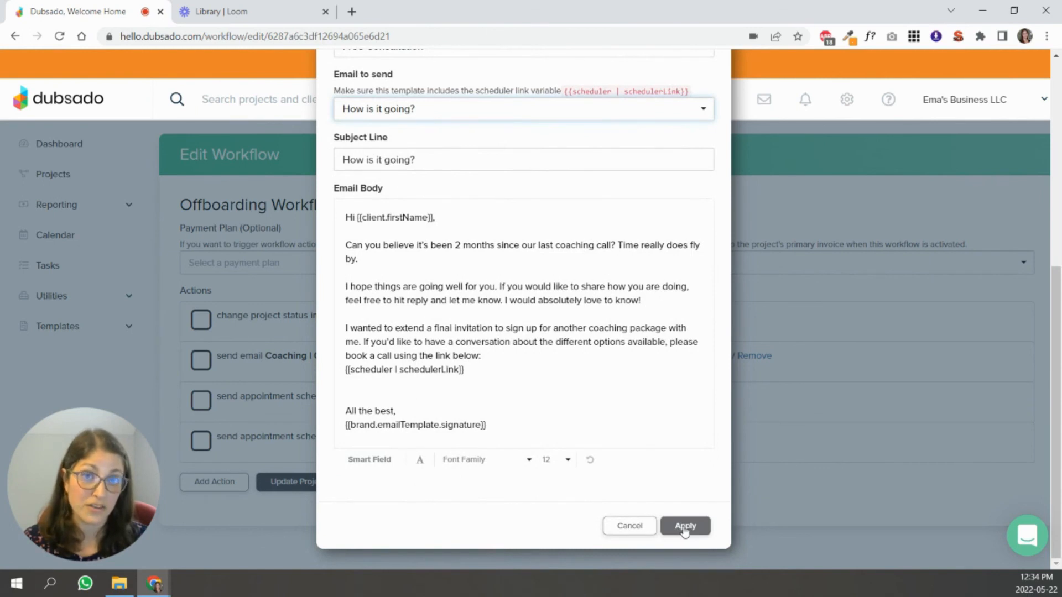
left_click(685, 526)
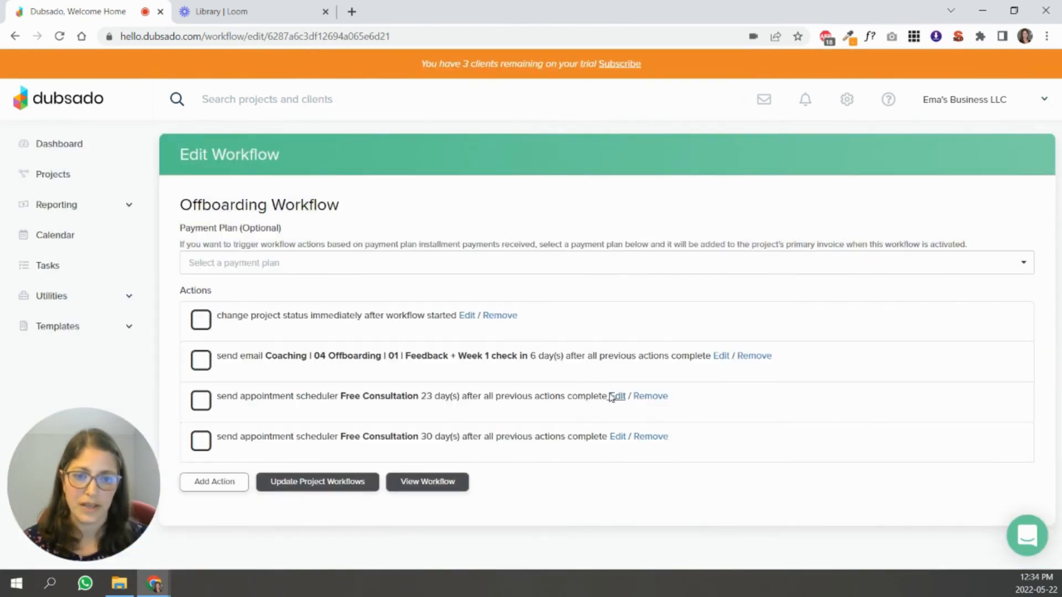
Require approval before completing the Free Consultation scheduler action timed at 23 days, and apply the change.
left_click(617, 396)
left_click(339, 288)
scroll(536, 363, "down", 5)
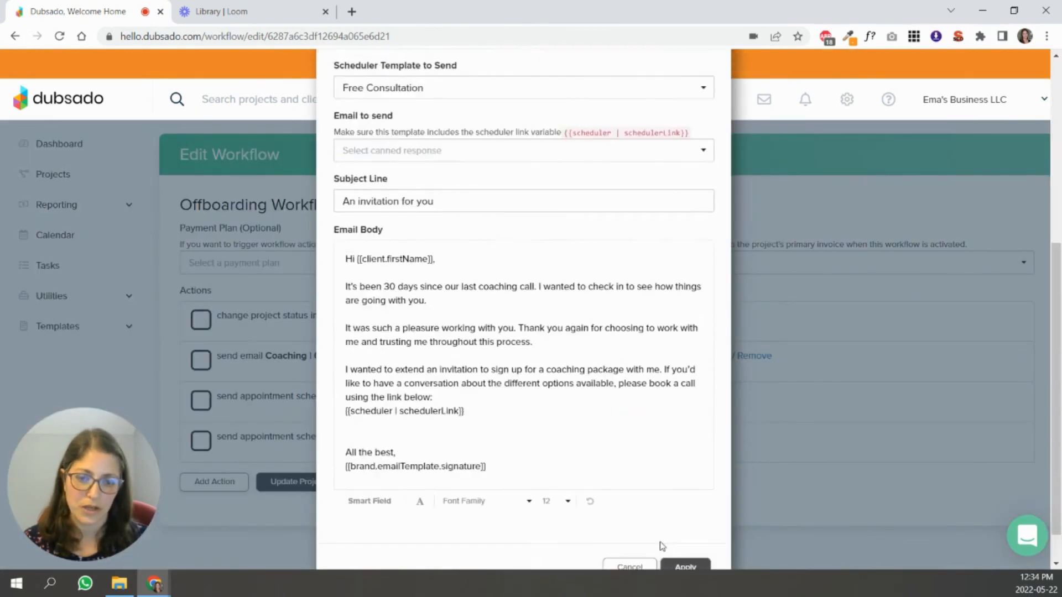
left_click(686, 565)
Require approval before completing the Free Consultation scheduler action timed at 30 days, and apply the change.
left_click(614, 452)
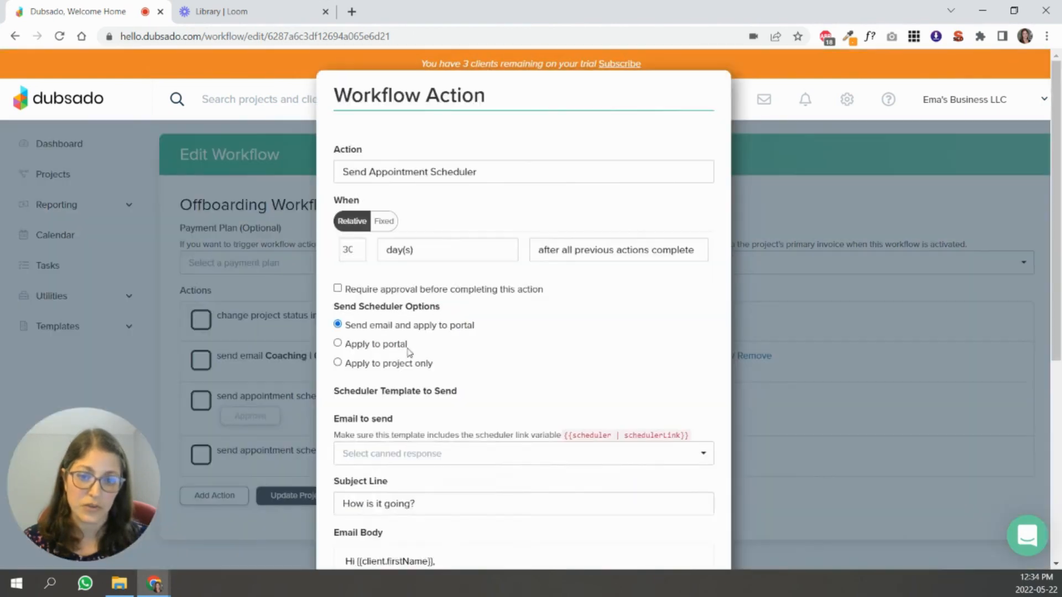
left_click(337, 287)
scroll(520, 387, "down", 5)
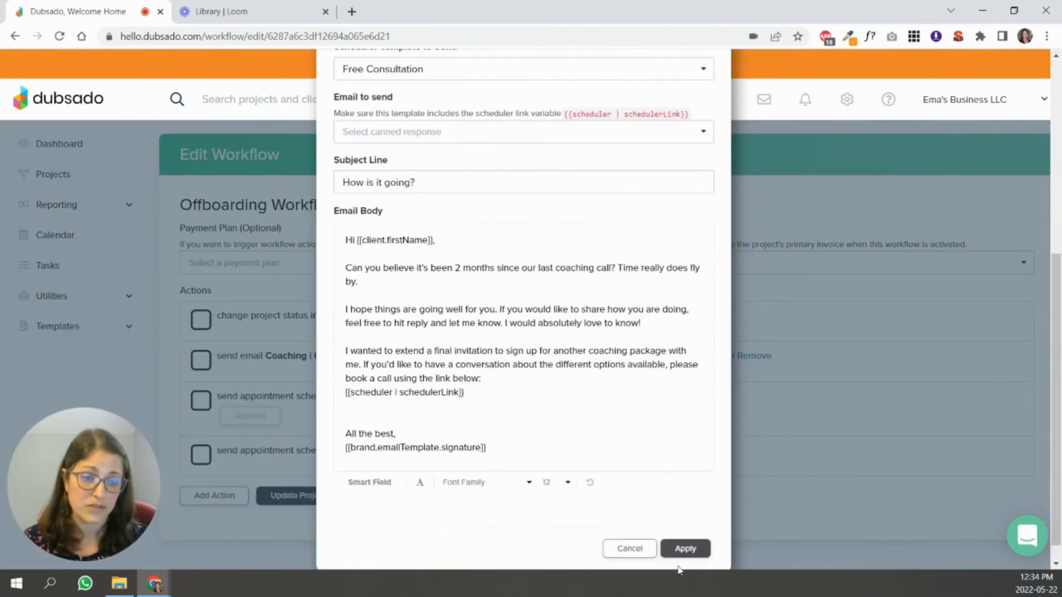
left_click(685, 549)
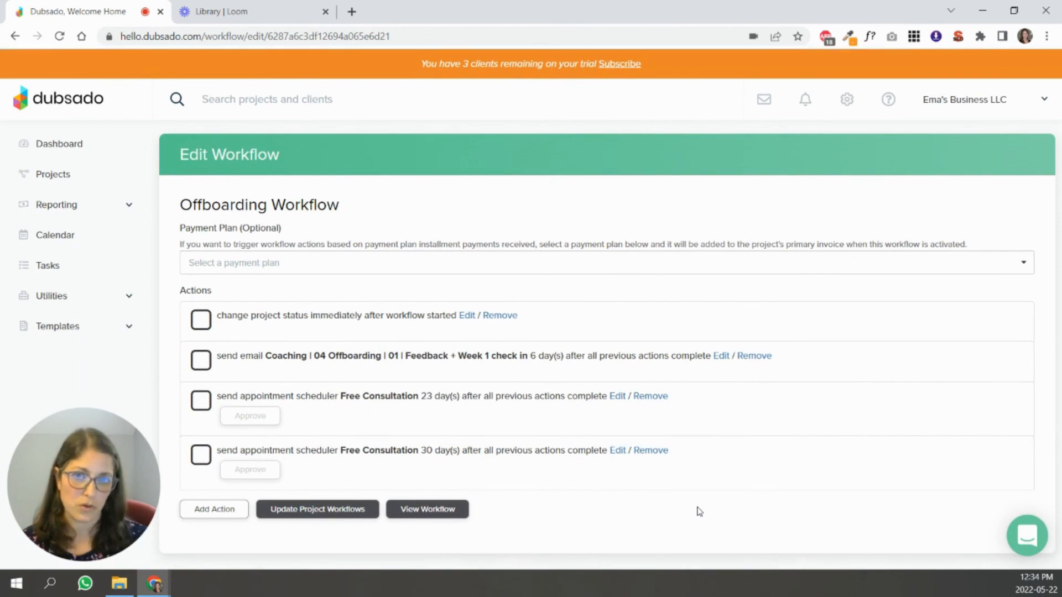